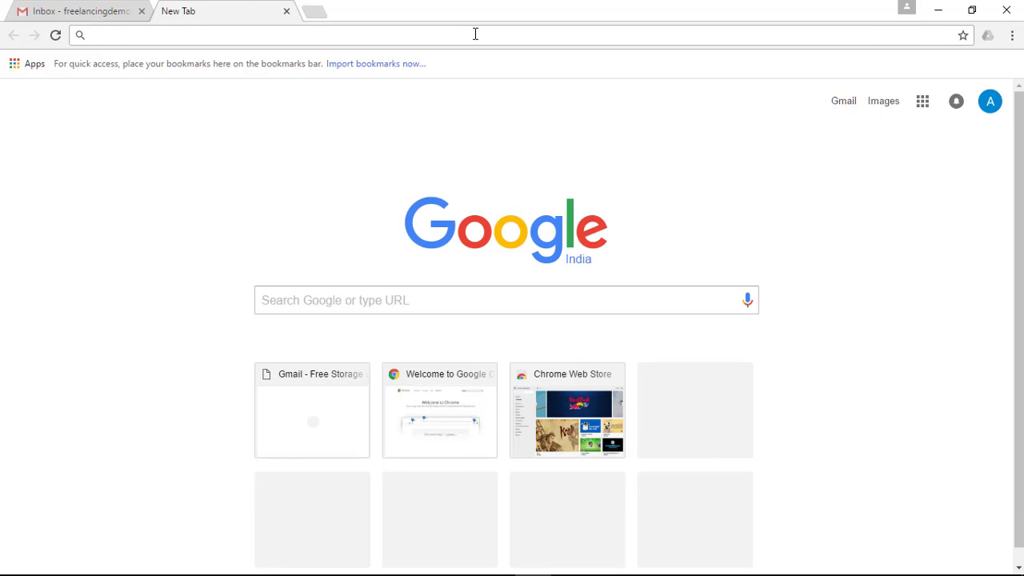
# Load freenom.com and enter freelancedemo in the free domain search box
pyautogui.write('free')
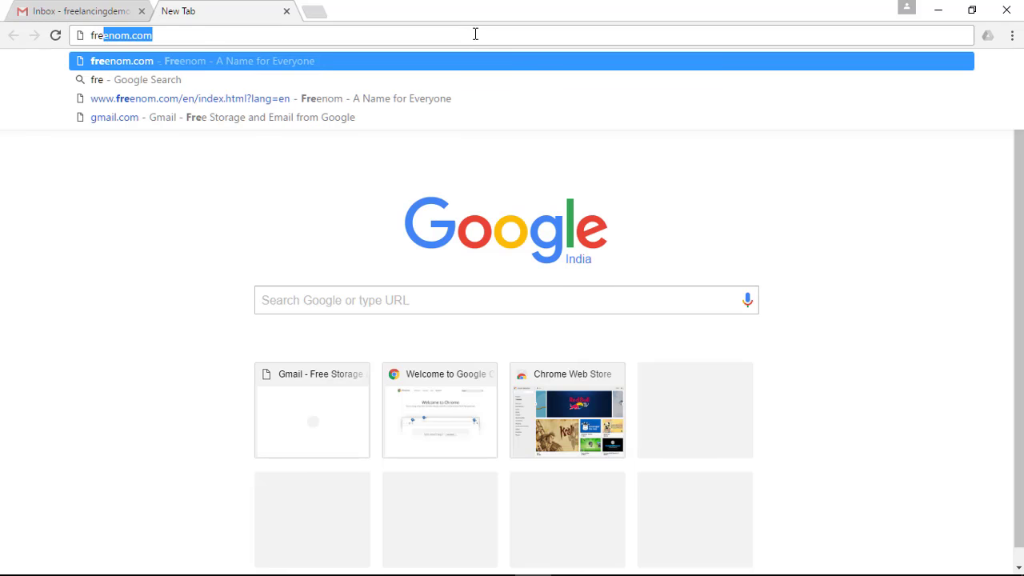
pyautogui.write('nom.com')
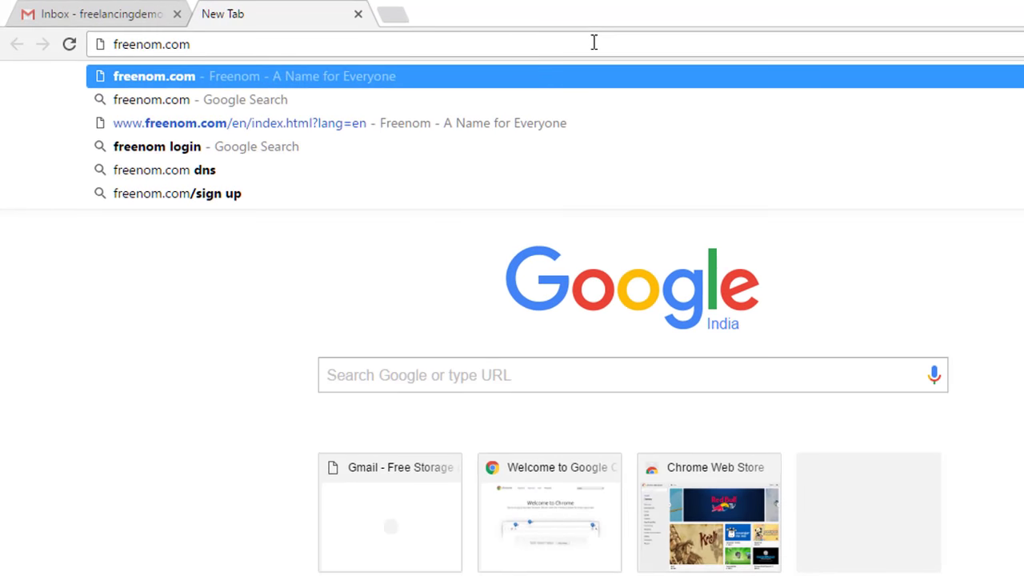
pyautogui.press('Return')
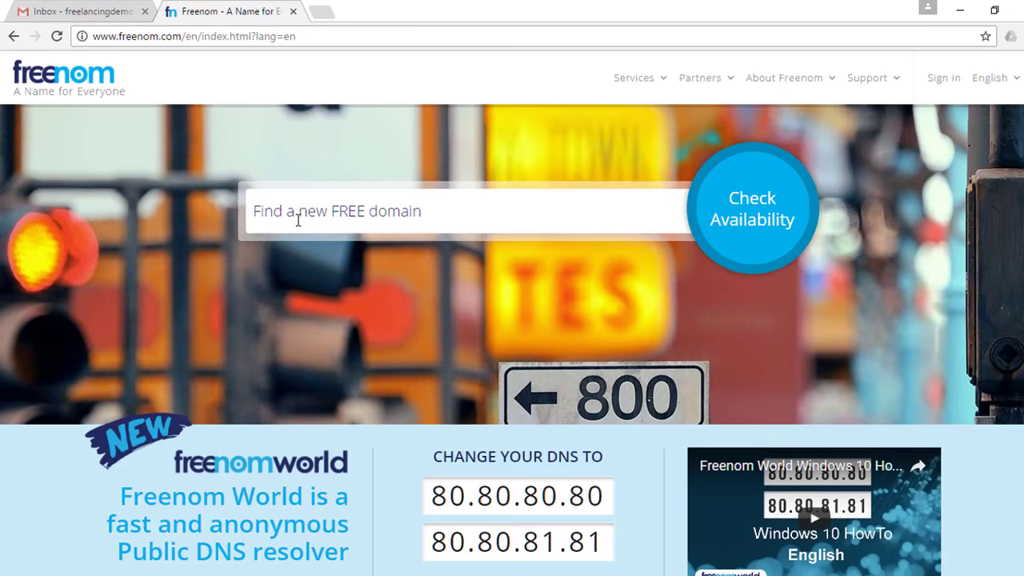
pyautogui.click(377, 290)
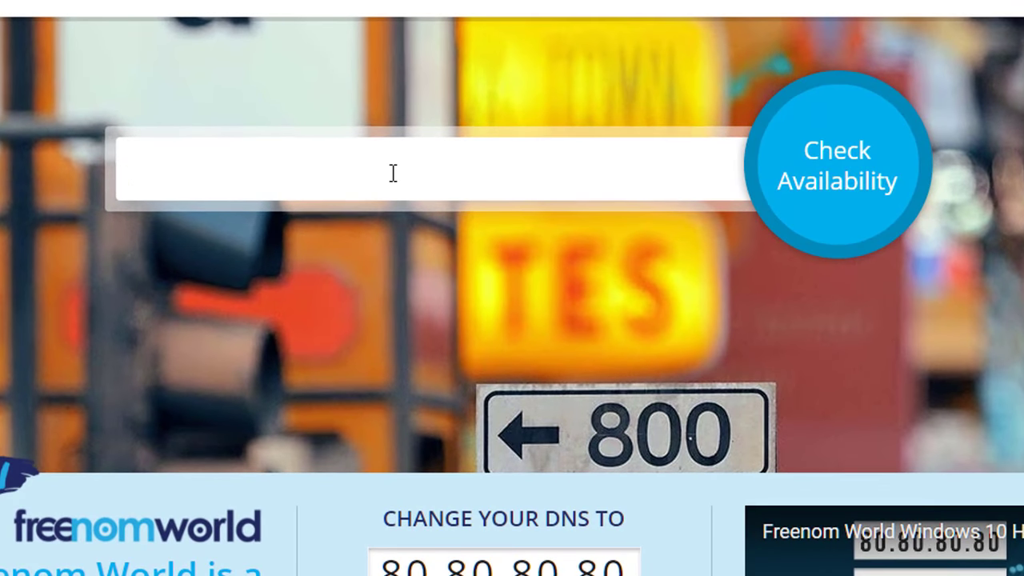
pyautogui.write('freelancedemo')
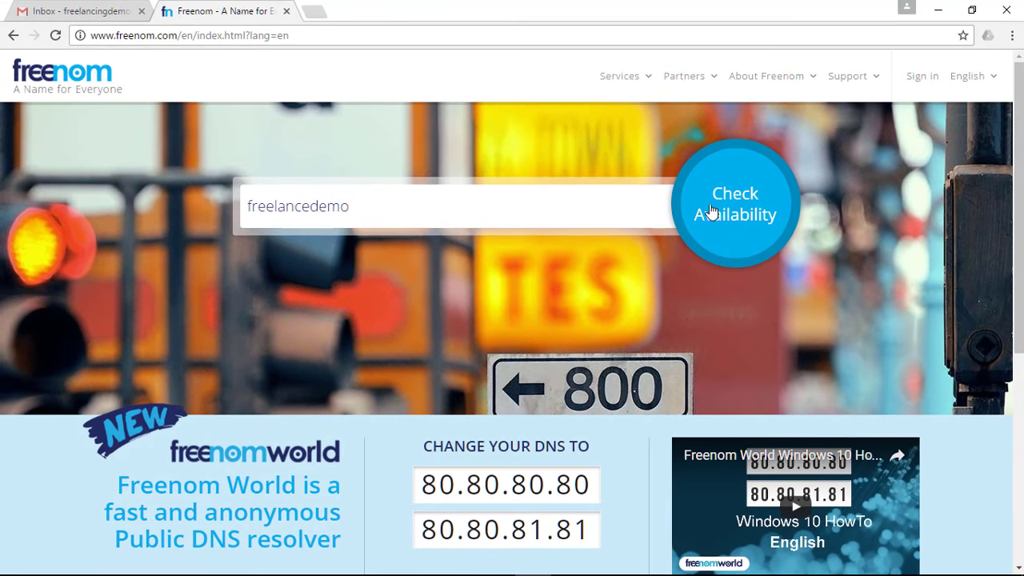
# Check freelancedemo availability and review the free .tk, .ml, .ga, .cf options at USD 0.00
pyautogui.click(724, 226)
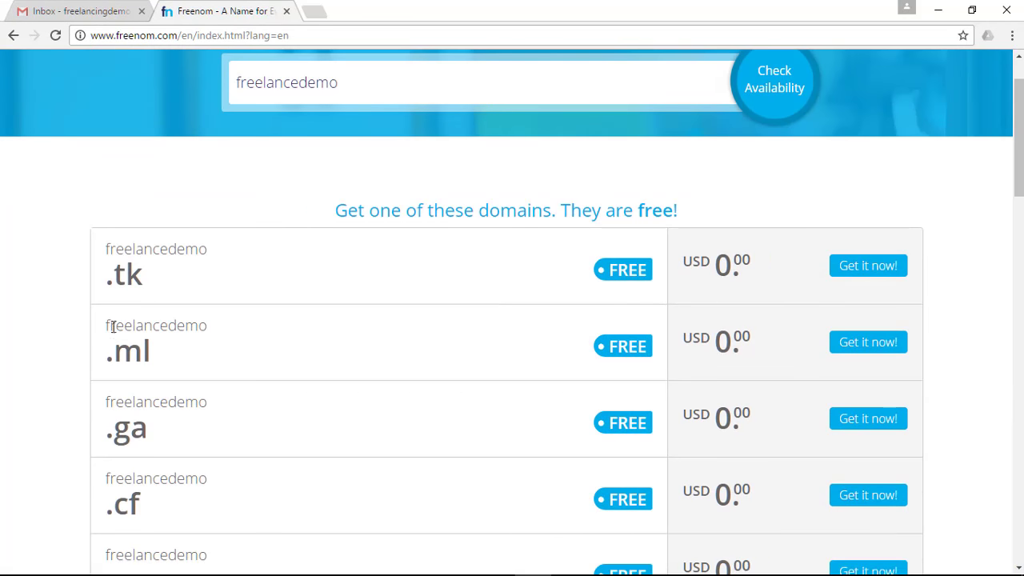
pyautogui.scroll(-1, 97, 253)
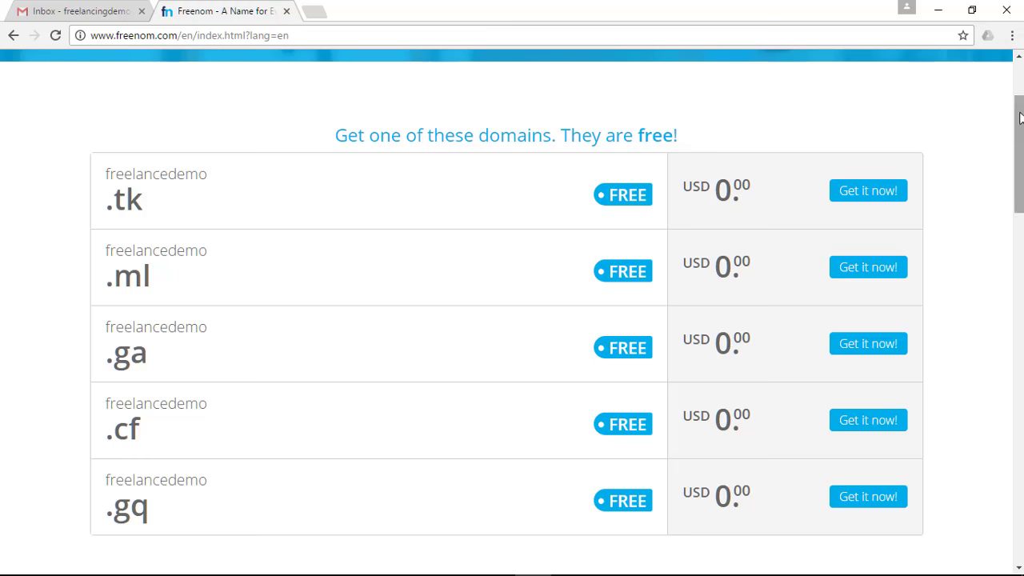
pyautogui.moveTo(1019, 118); pyautogui.dragTo(1017, 230)
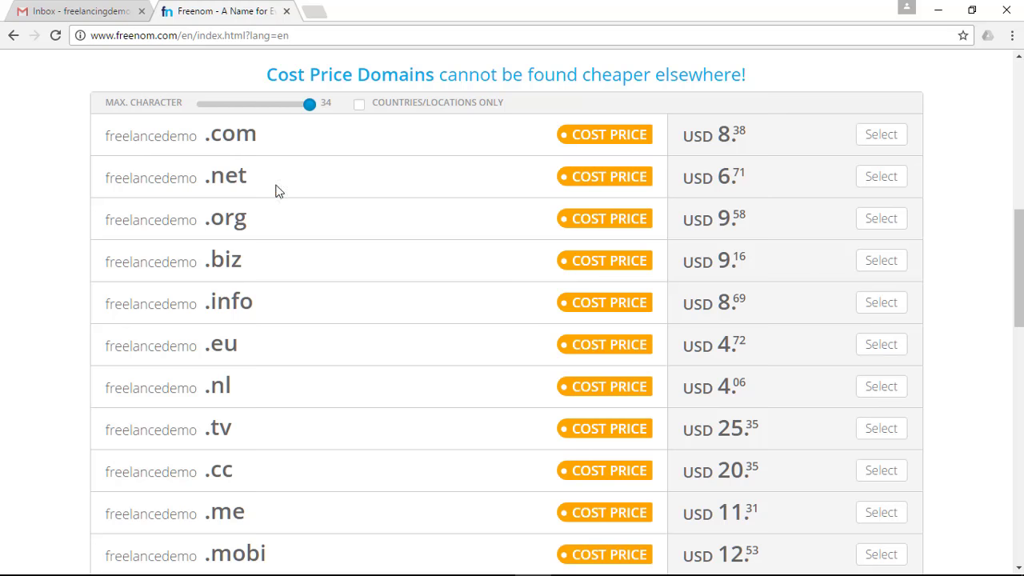
pyautogui.scroll(-1, 246, 264)
pyautogui.scroll(-2, 246, 264)
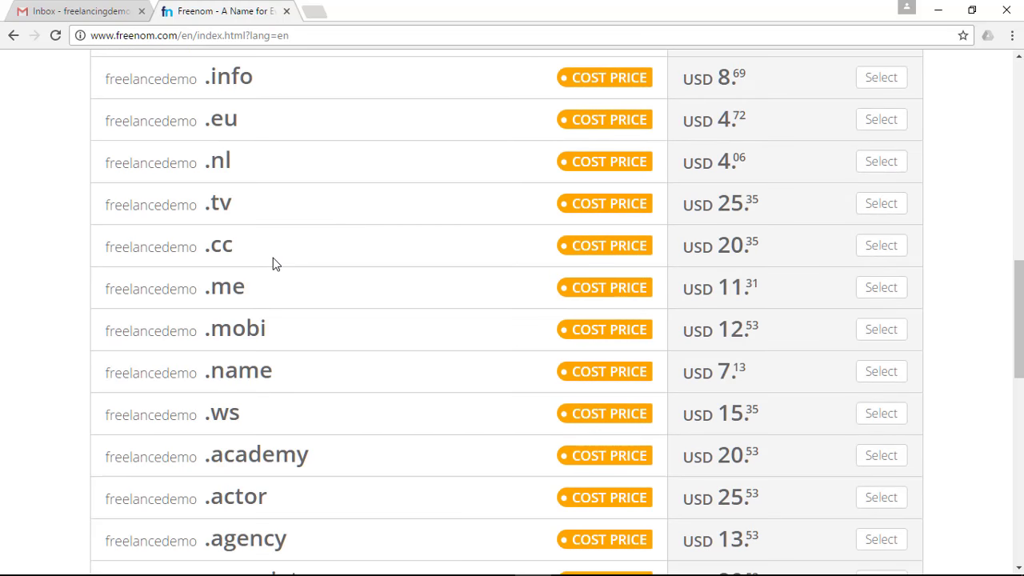
pyautogui.scroll(10, 272, 263)
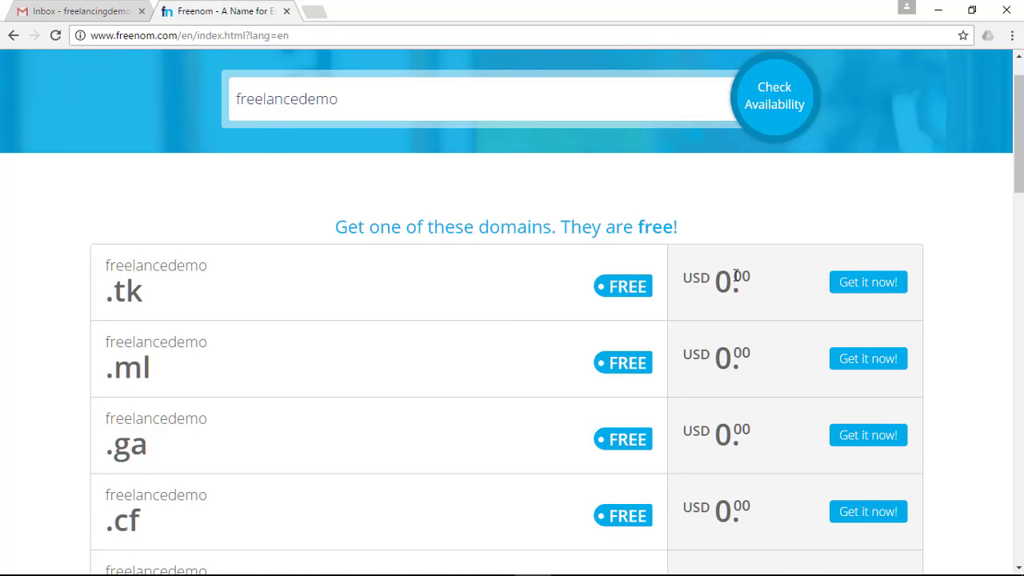
# Add freelancedemo.tk to the cart and set its period to 12 Months @ FREE
pyautogui.click(887, 288)
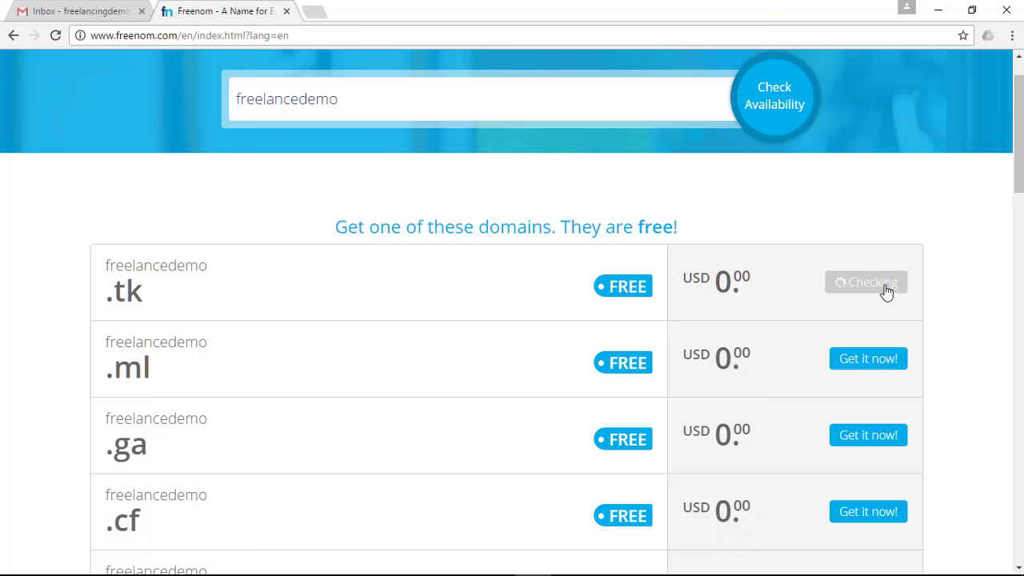
pyautogui.scroll(1, 816, 366)
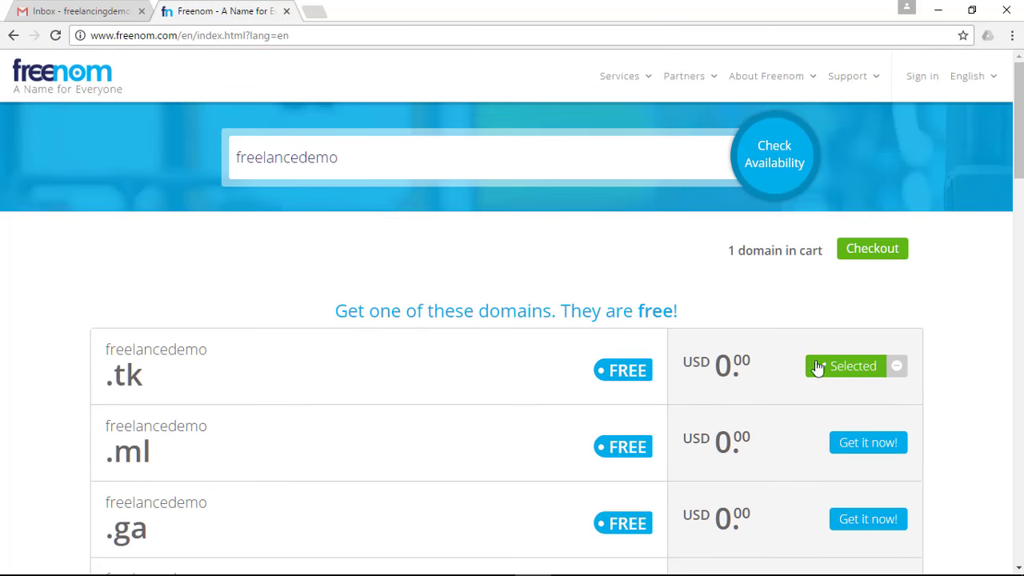
pyautogui.click(886, 251)
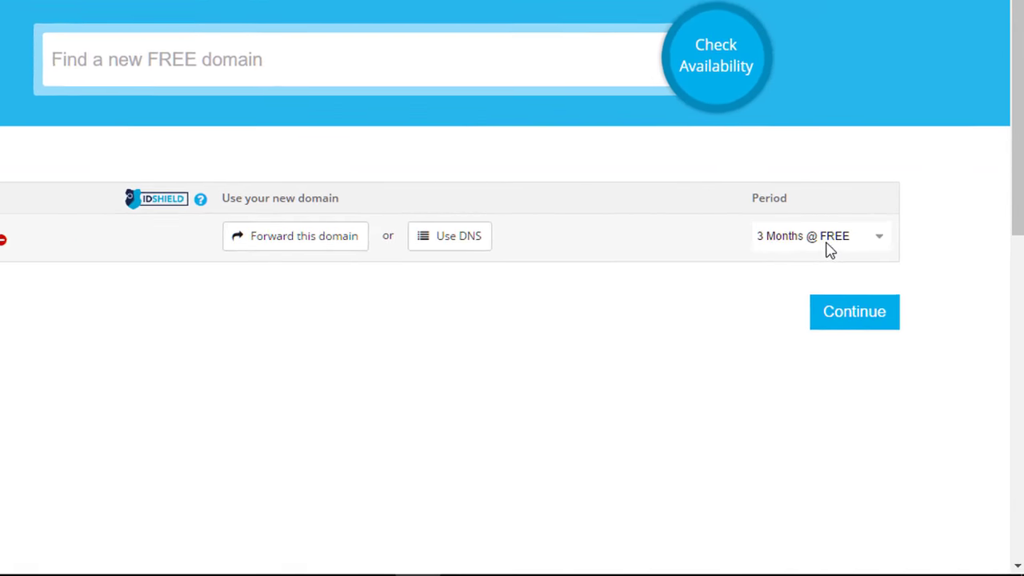
pyautogui.click(842, 242)
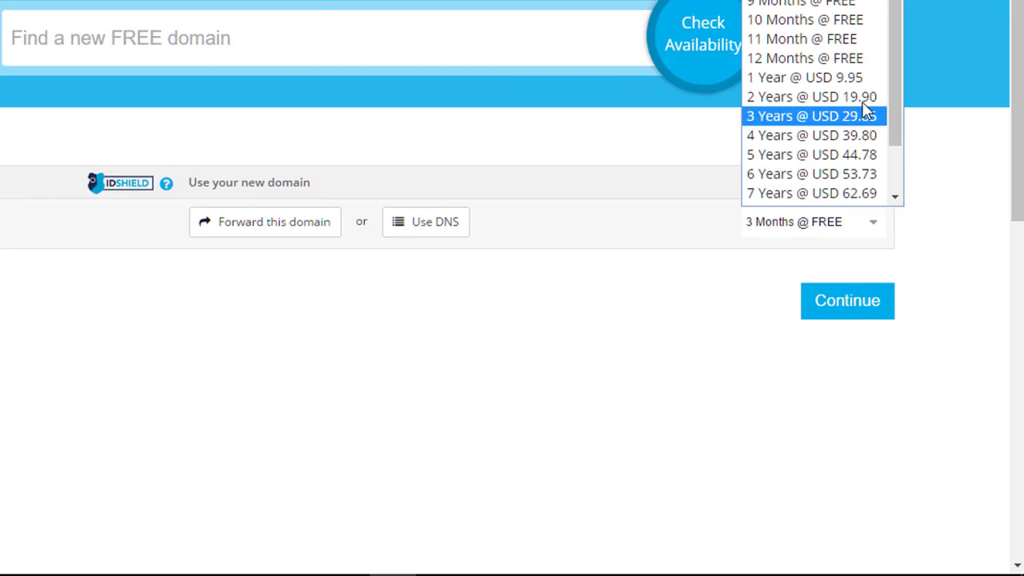
pyautogui.click(840, 61)
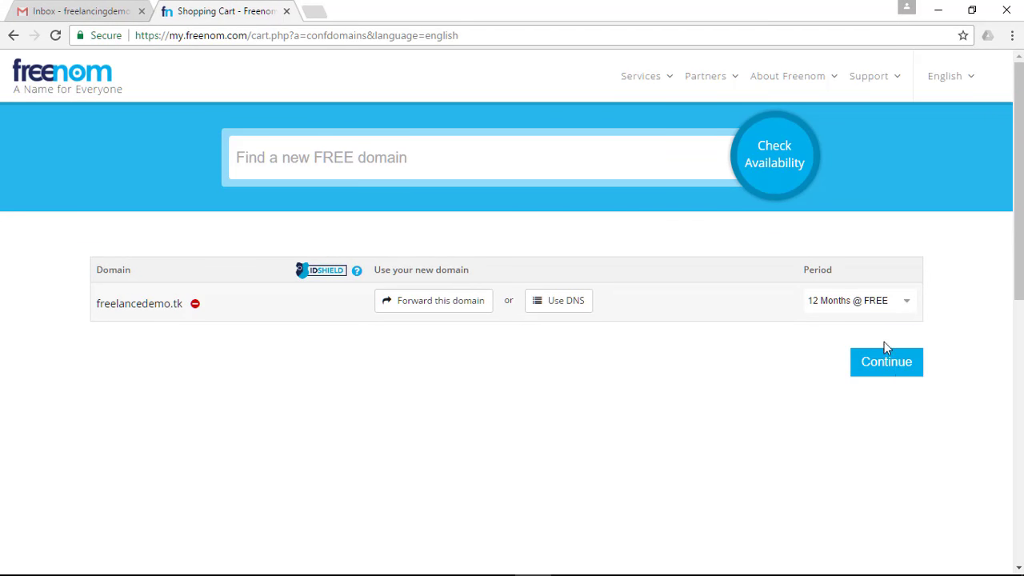
# Continue to checkout and request a verification link for the entered email address
pyautogui.click(904, 364)
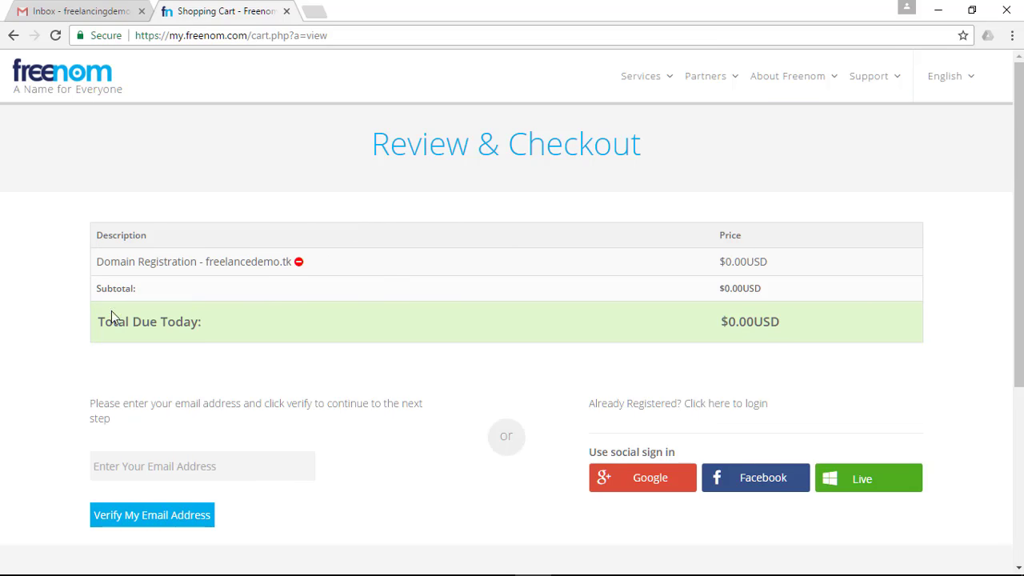
pyautogui.scroll(-2, 405, 304)
pyautogui.click(186, 318)
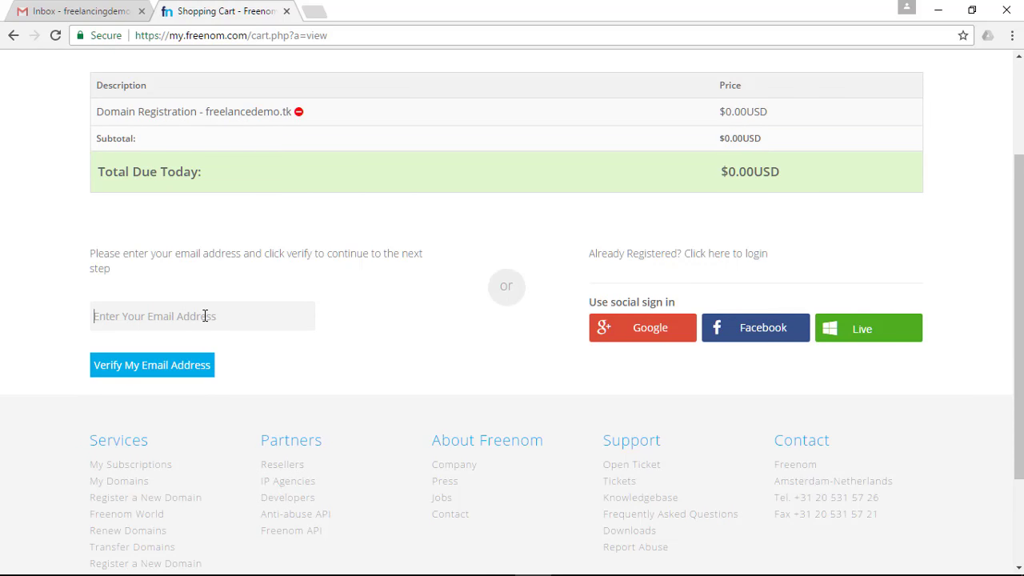
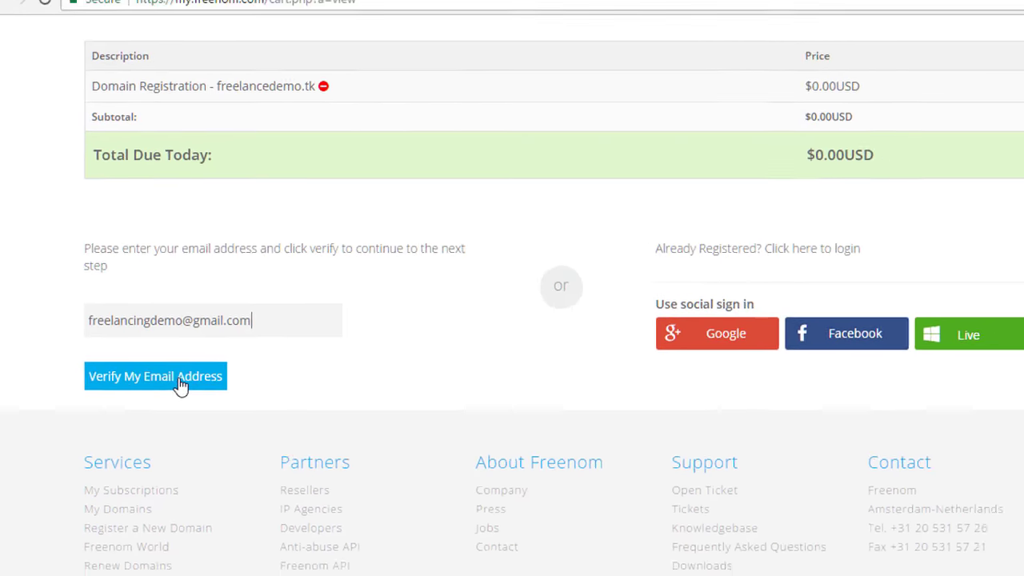
pyautogui.click(174, 373)
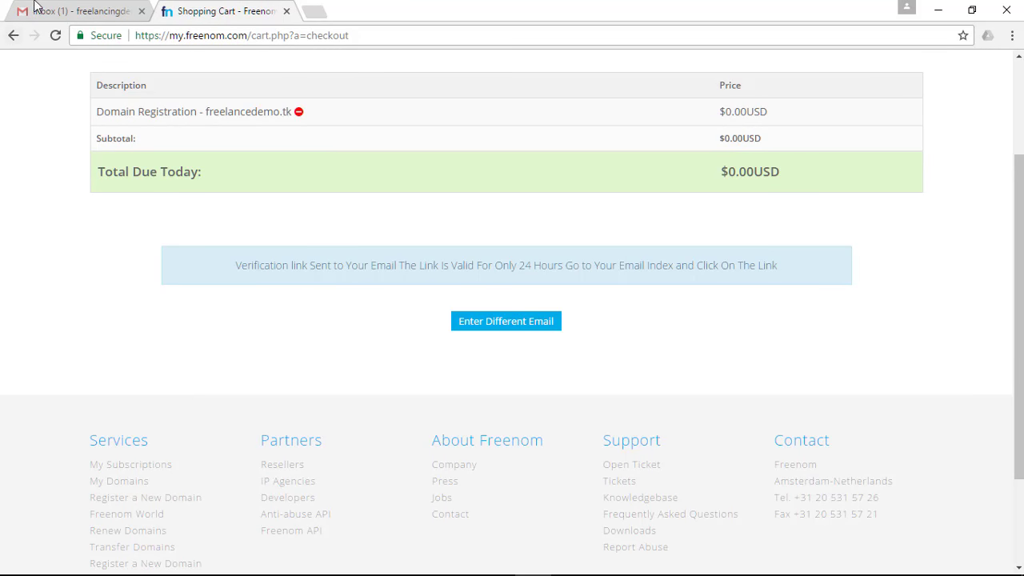
# Follow the verification link in the Freenom Email Verification message in Gmail
pyautogui.click(84, 10)
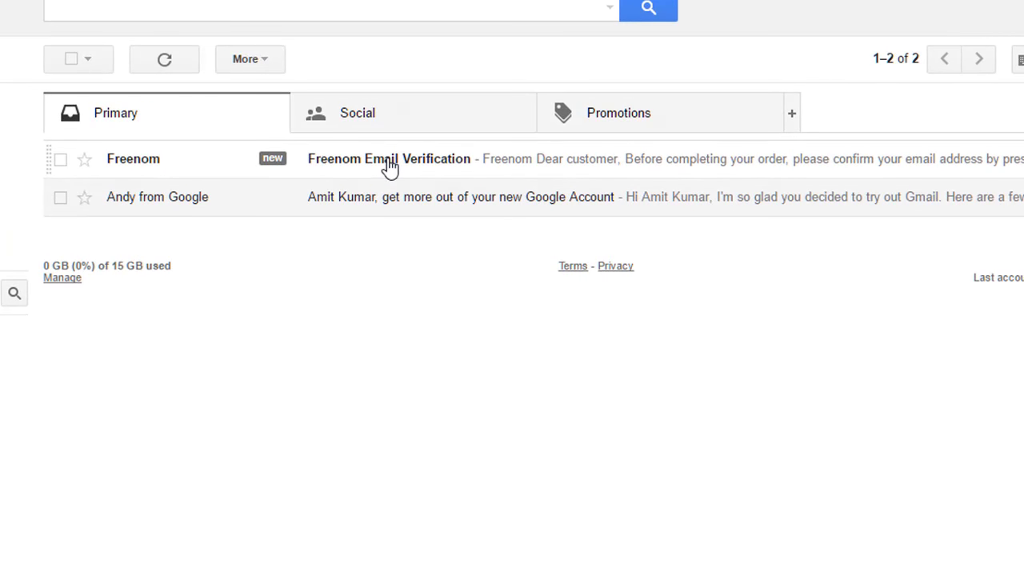
pyautogui.click(390, 164)
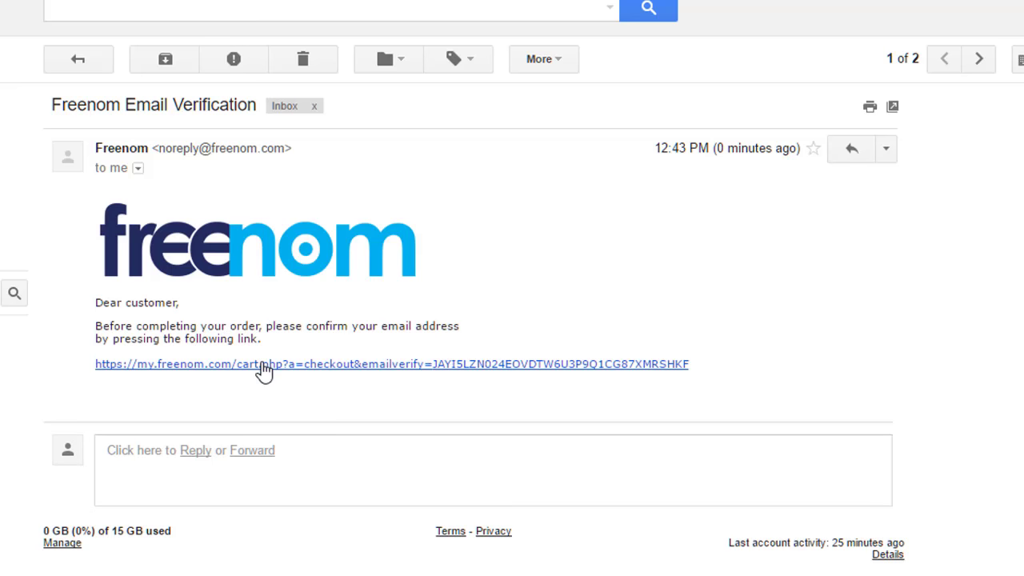
pyautogui.click(264, 371)
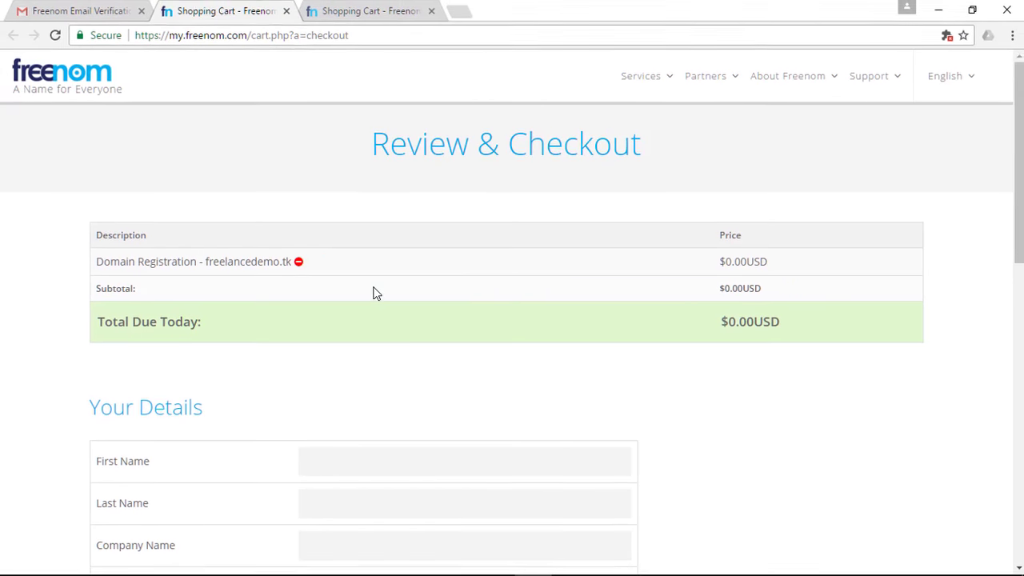
pyautogui.scroll(-1, 375, 293)
pyautogui.scroll(1, 338, 190)
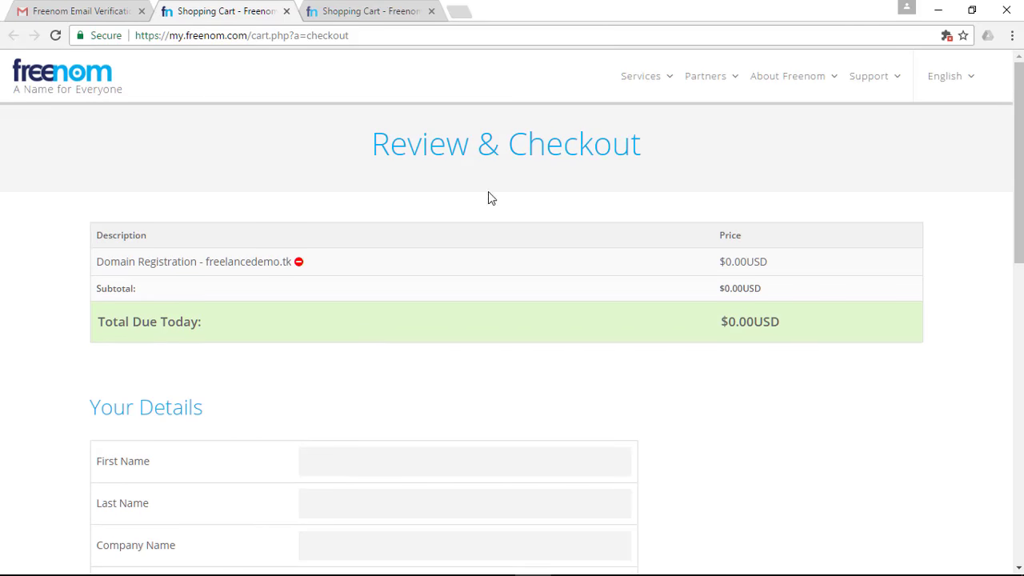
# Enter the contact's first name, last name and company name in Your Details
pyautogui.scroll(-3, 491, 198)
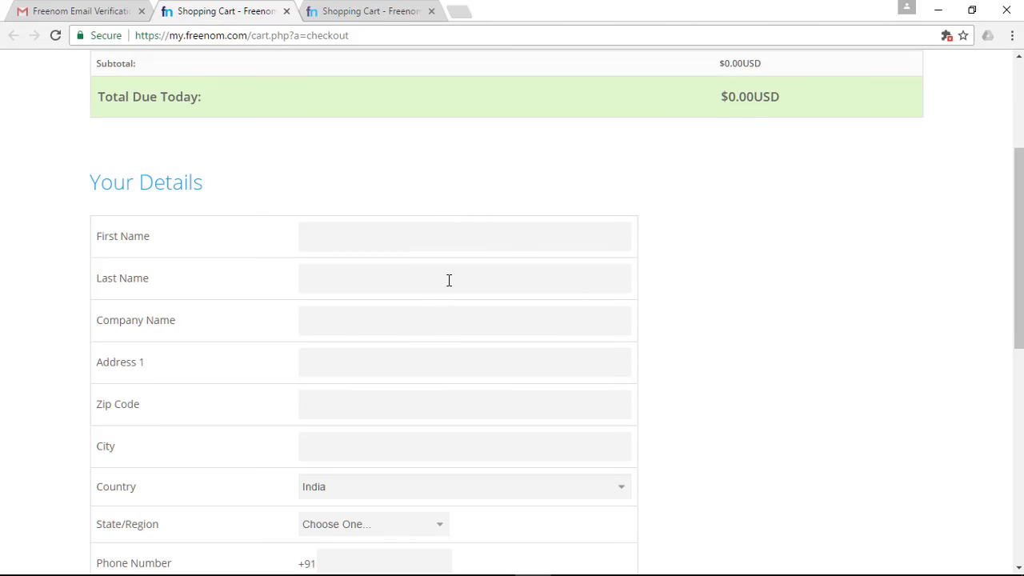
pyautogui.scroll(-2, 393, 254)
pyautogui.scroll(1, 336, 242)
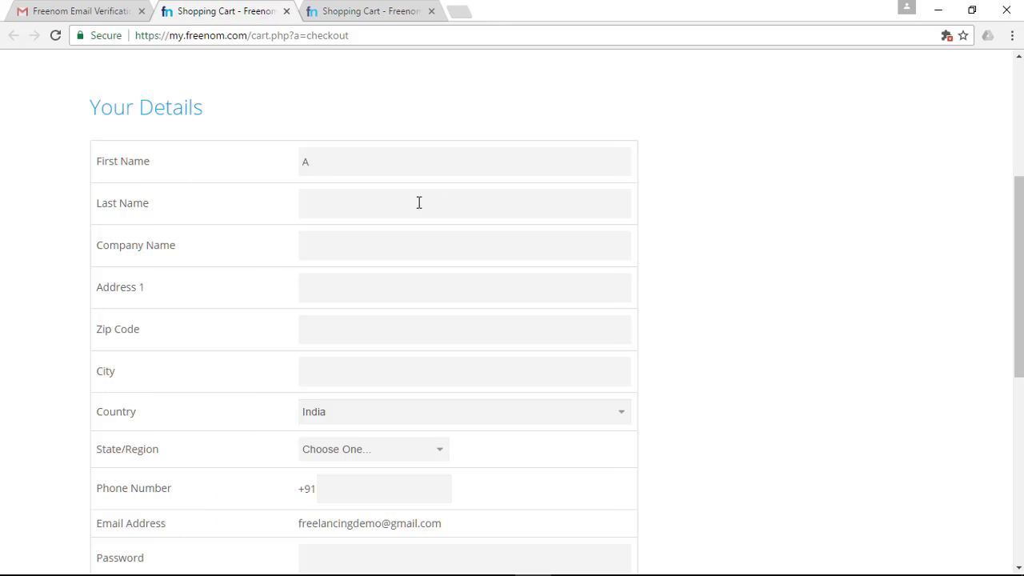
pyautogui.click(418, 203)
pyautogui.press('Tab')
pyautogui.write('smashtheshel')
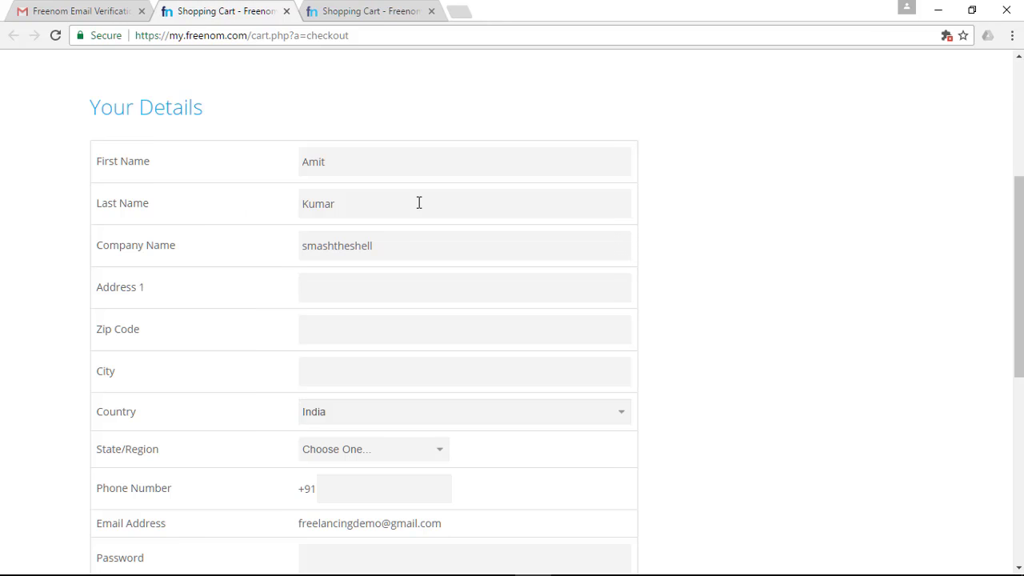
# Fill in the street address, zip code and city, keeping India as the country
pyautogui.press('Tab')
pyautogui.hotkey('shift', 'Tab')
pyautogui.press('End')
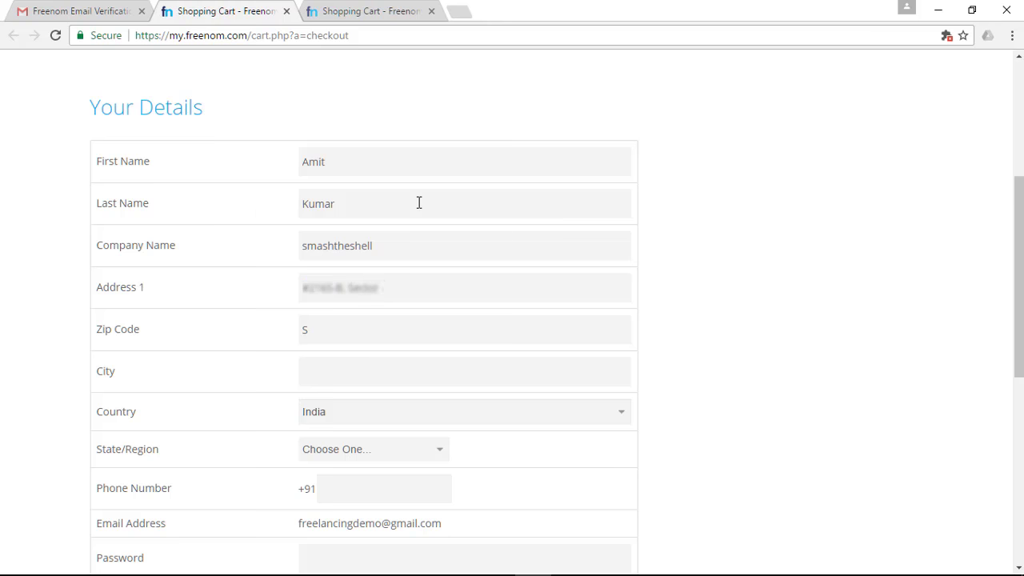
pyautogui.press('Tab')
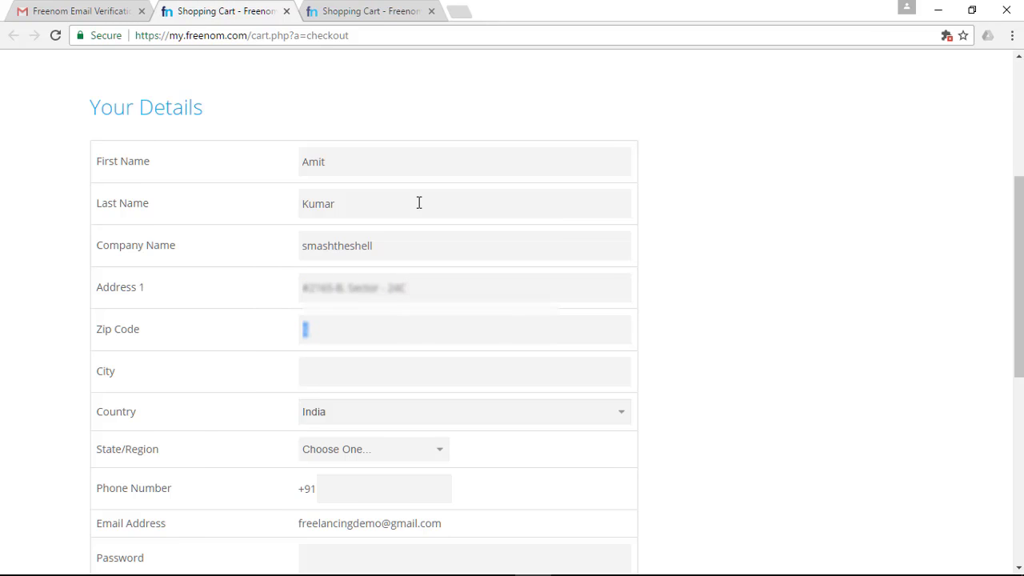
pyautogui.write('160023')
pyautogui.write('Chanid')
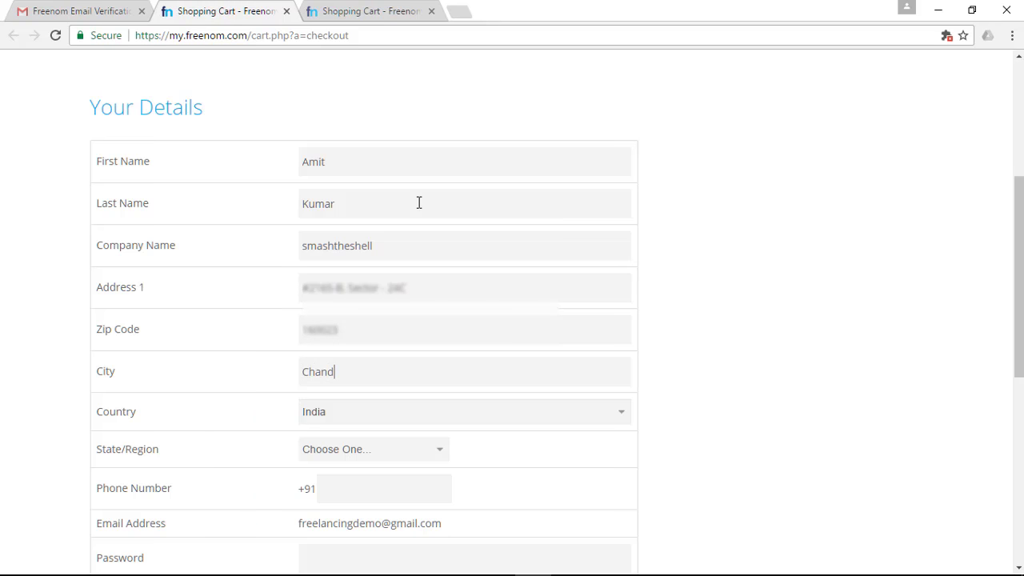
pyautogui.write('igarh')
pyautogui.press('Tab')
pyautogui.press('Tab')
pyautogui.press('Tab')
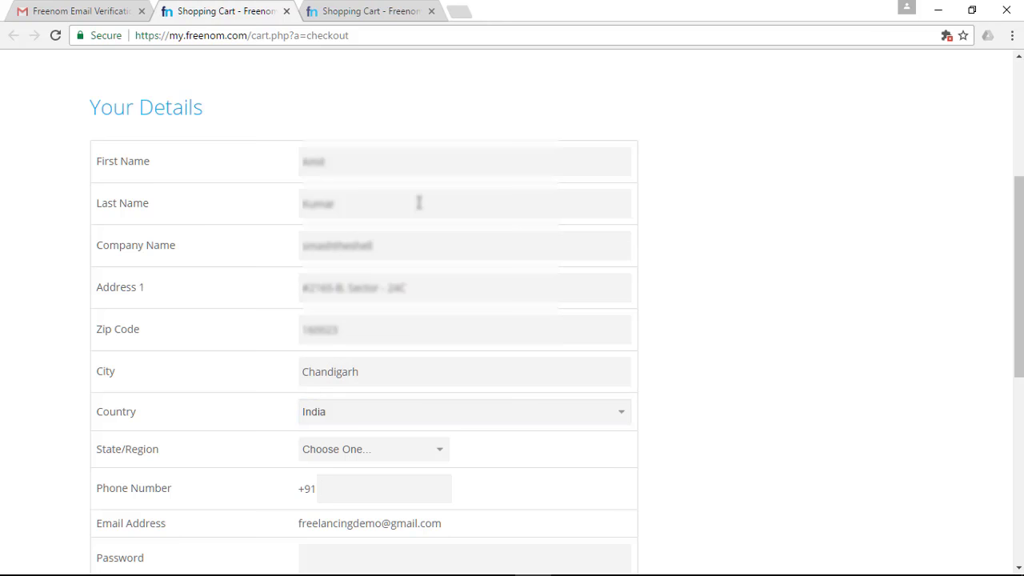
pyautogui.press('Tab')
# Choose the state from State/Region and enter the phone number
pyautogui.scroll(-2, 565, 299)
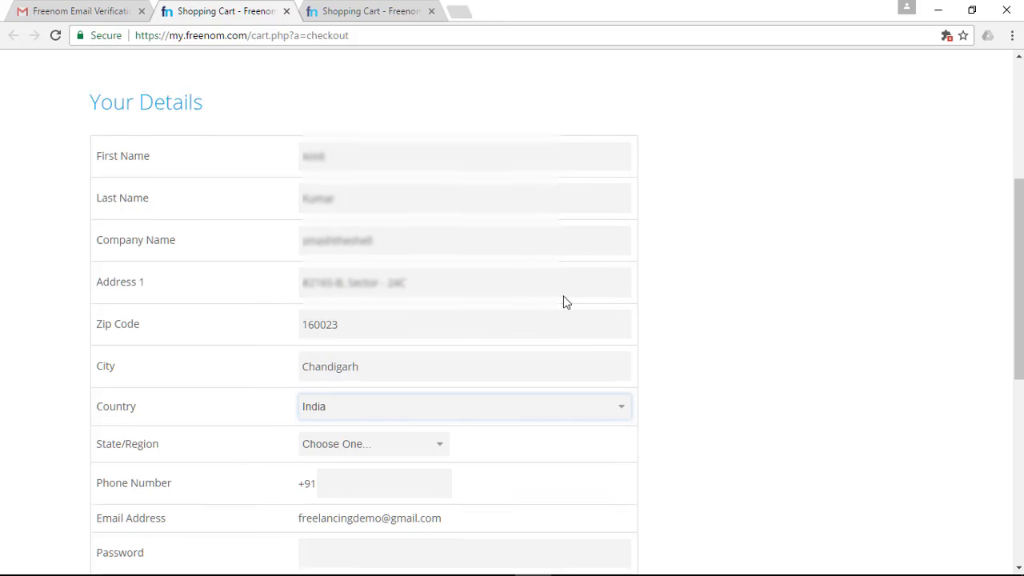
pyautogui.click(392, 301)
pyautogui.press('c')
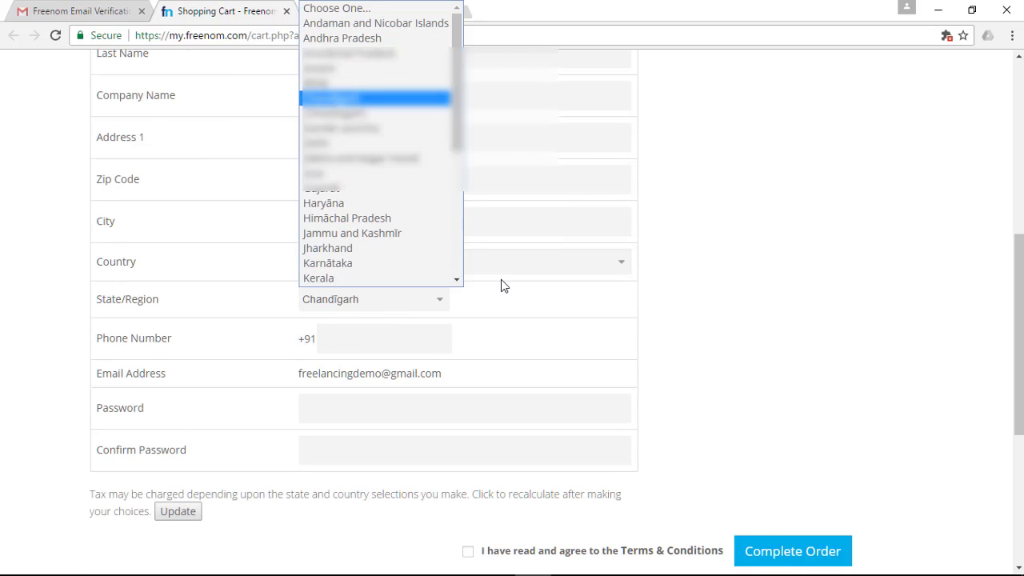
pyautogui.press('Return')
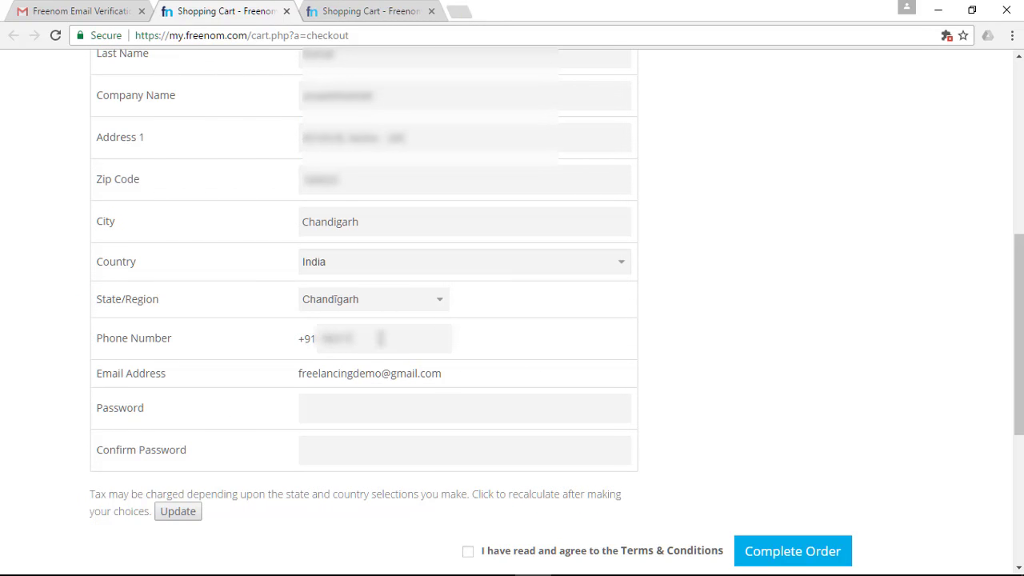
pyautogui.write('123')
# Enter the matching account passwords and agree to the Terms & Conditions
pyautogui.click(360, 395)
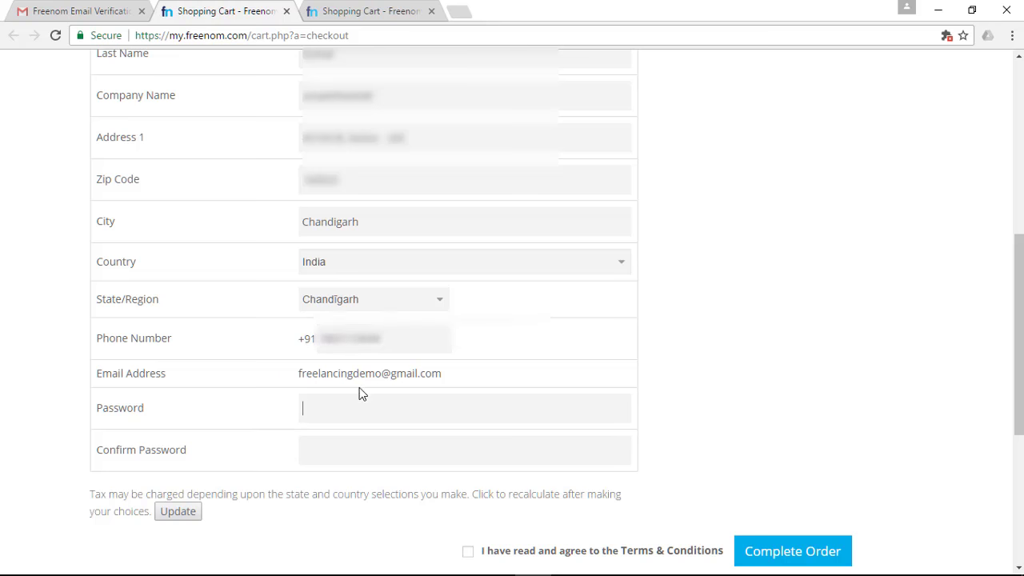
pyautogui.scroll(-1, 360, 395)
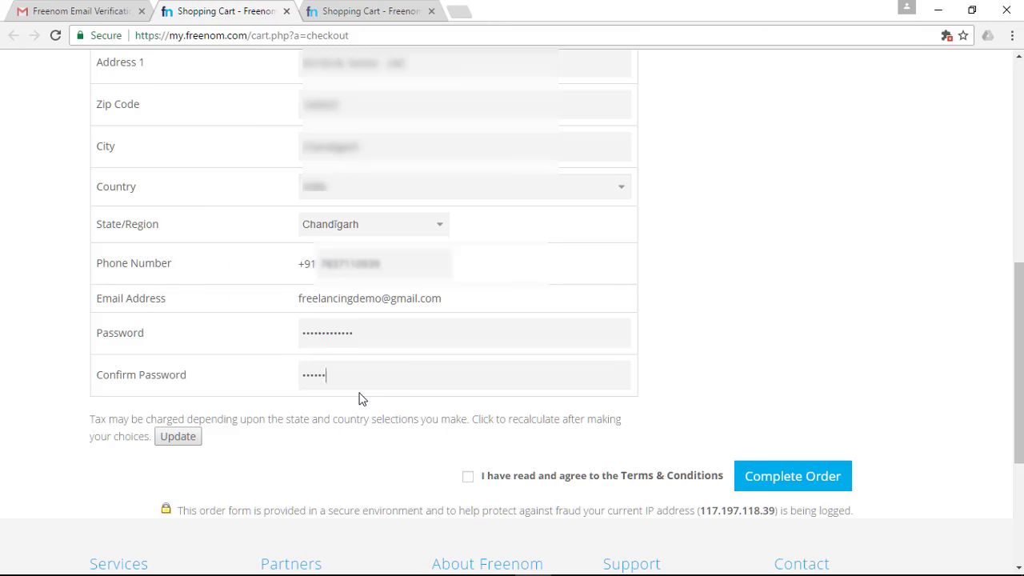
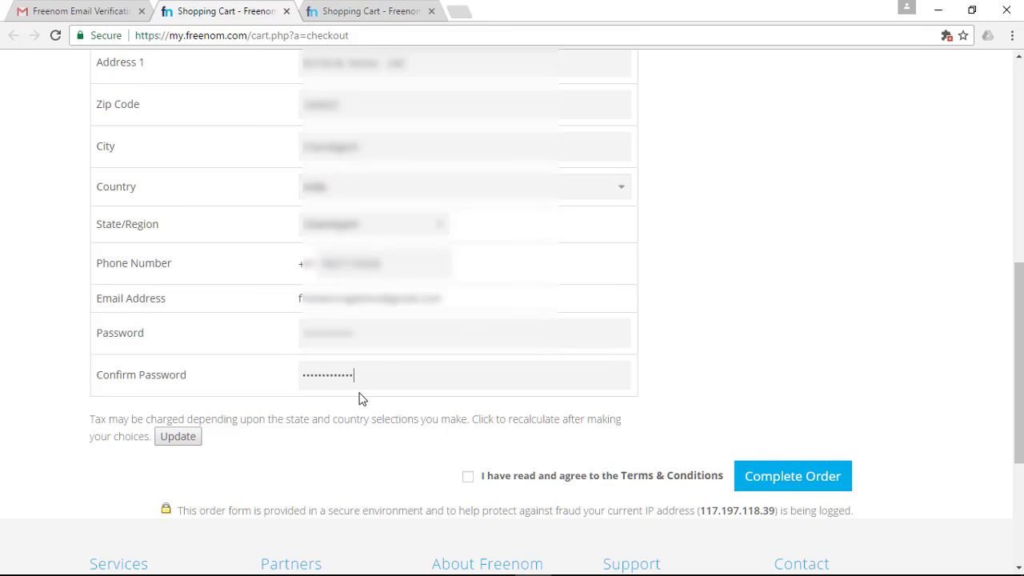
pyautogui.click(464, 482)
pyautogui.scroll(1, 630, 365)
pyautogui.scroll(-1, 704, 408)
# Complete the order, check freelancedemo.tk in My Domains, close the cart tab and open a new tab
pyautogui.click(811, 486)
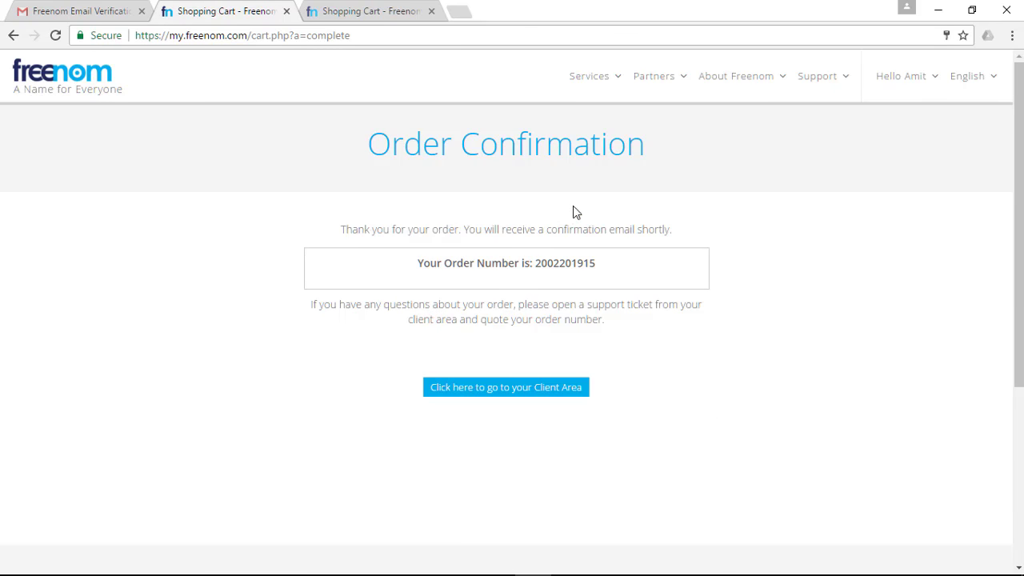
pyautogui.tripleClick(602, 262)
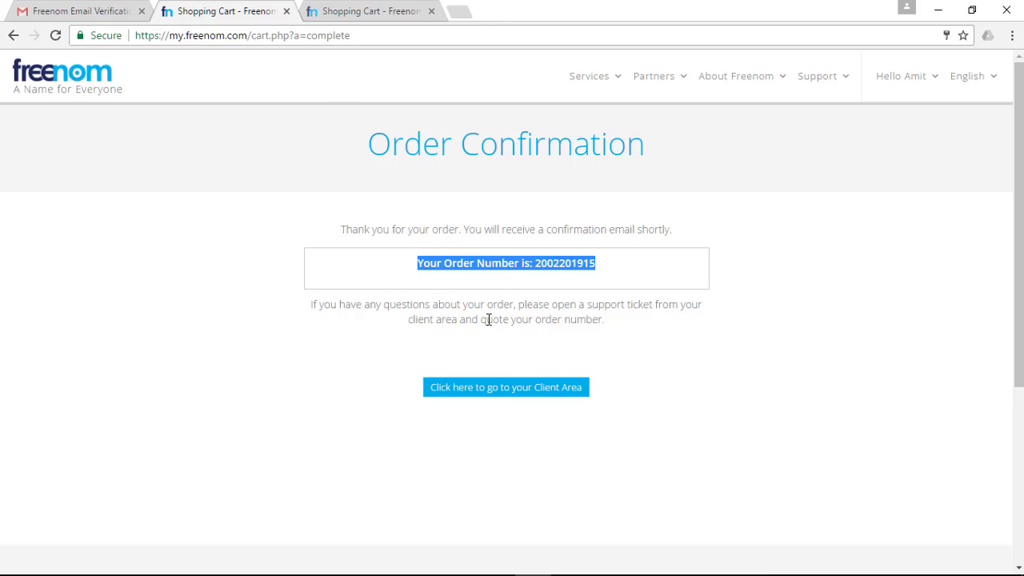
pyautogui.click(904, 79)
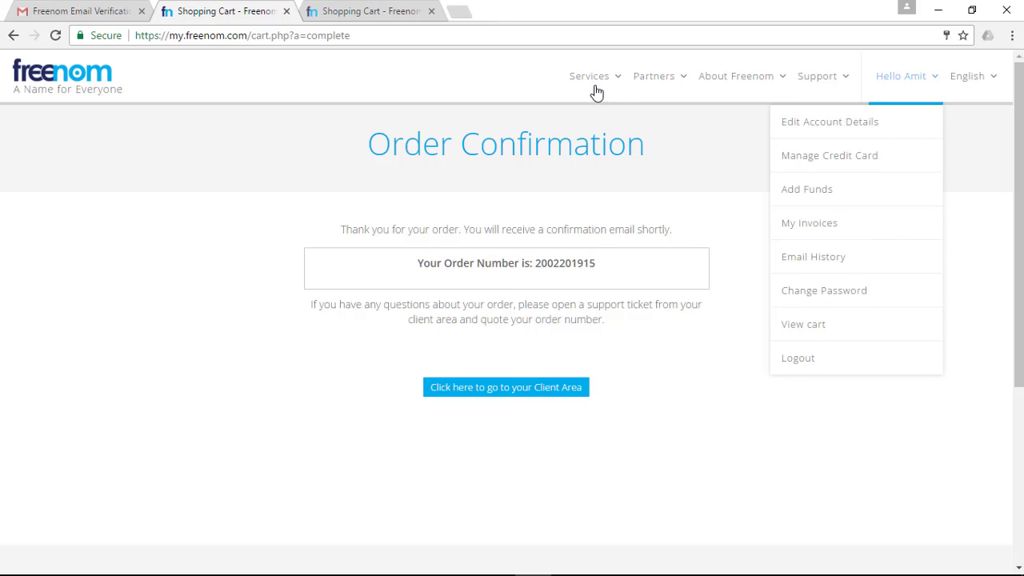
pyautogui.moveTo(602, 87)
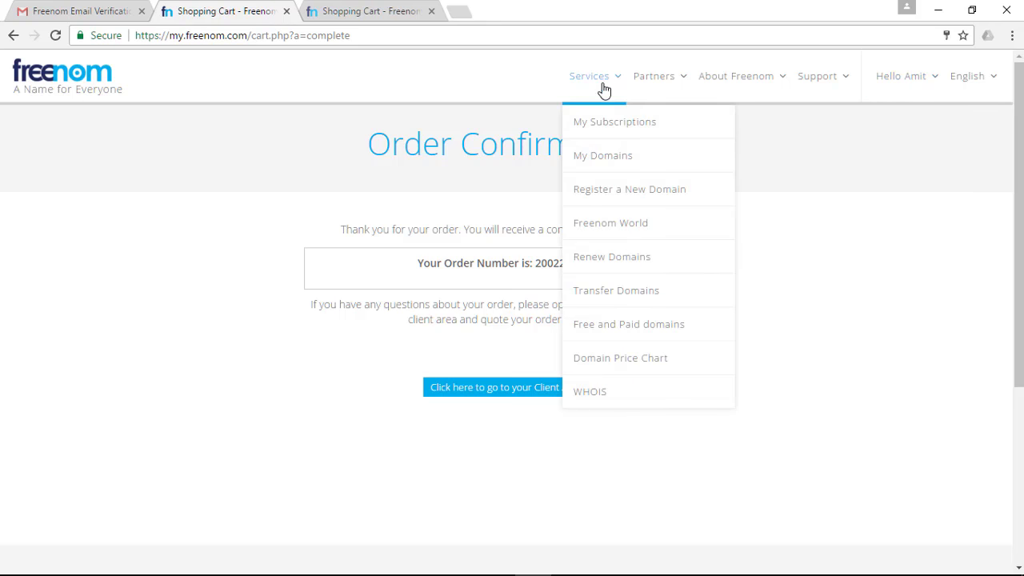
pyautogui.click(617, 164)
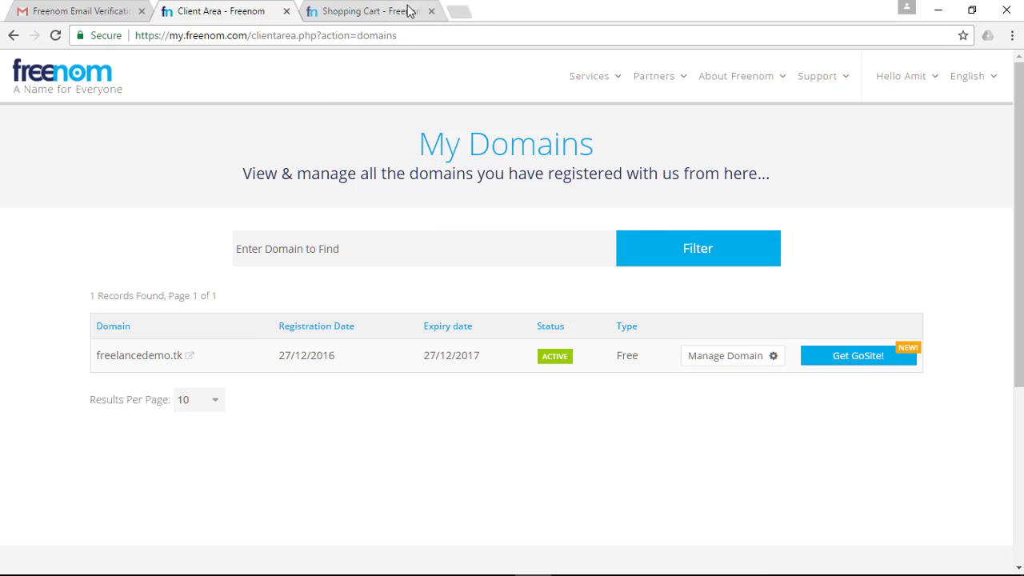
pyautogui.click(432, 11)
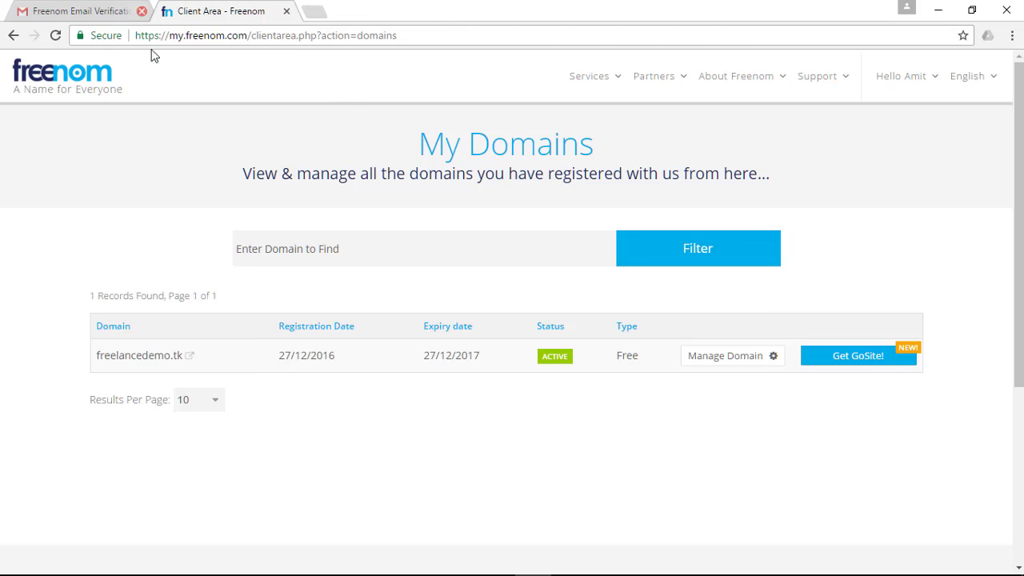
pyautogui.click(314, 11)
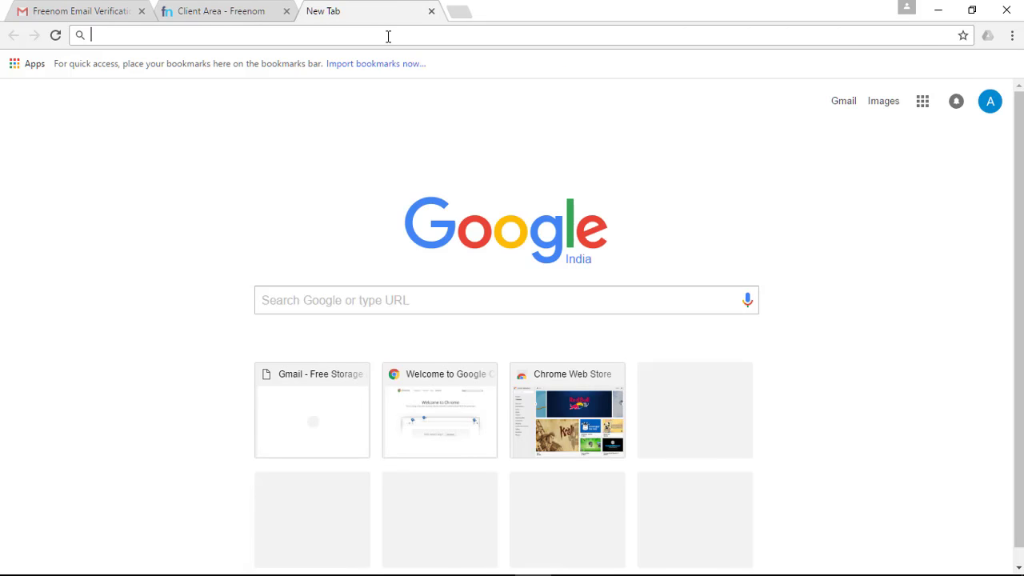
# Search Google for hostinger
pyautogui.write('hostinger')
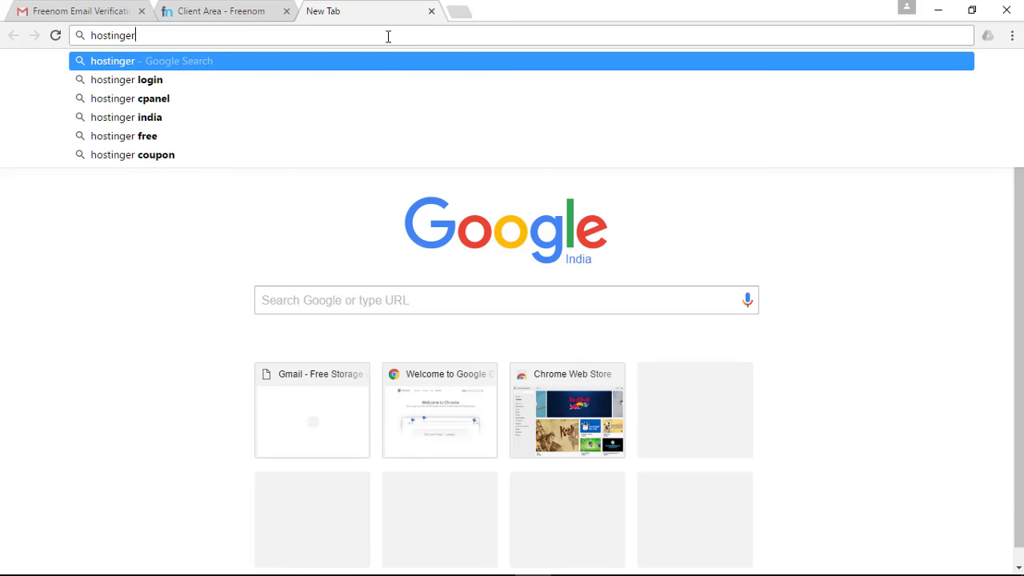
pyautogui.press('Return')
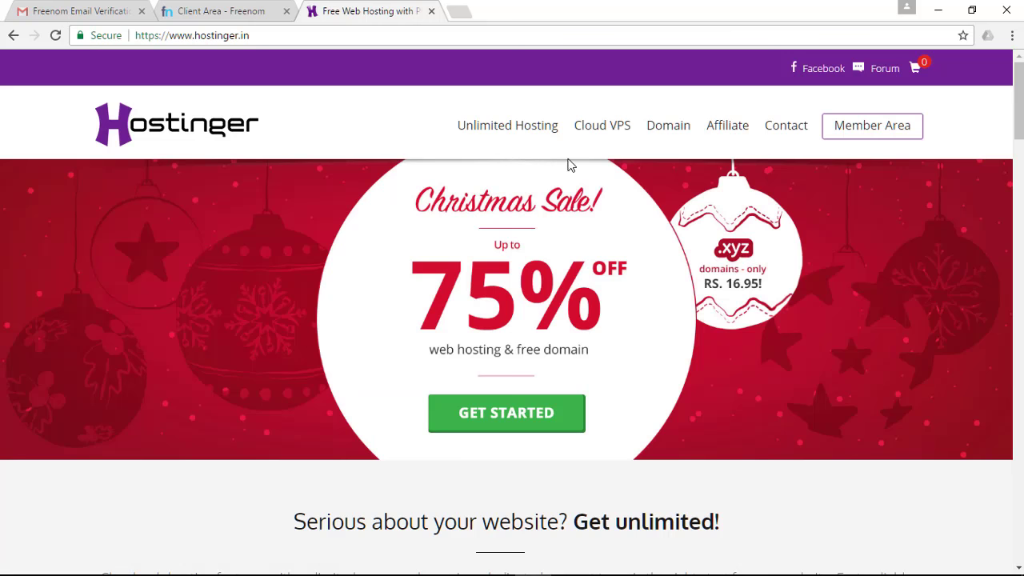
# Compare hosting plans, noting the free plan's 2000 MB disk, 100 GB bandwidth, 3 websites, 50 scripts
pyautogui.click(507, 133)
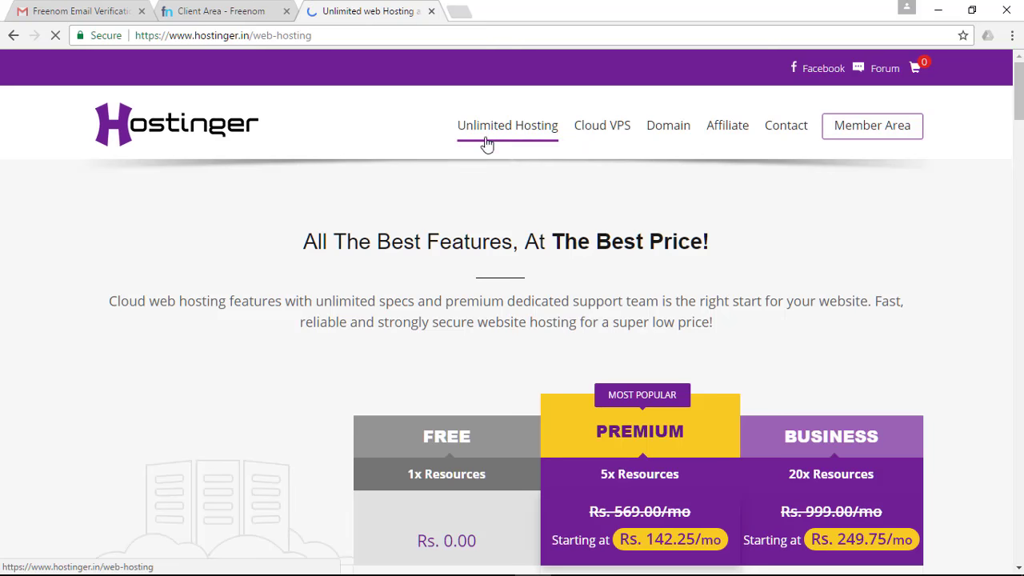
pyautogui.scroll(-3, 399, 257)
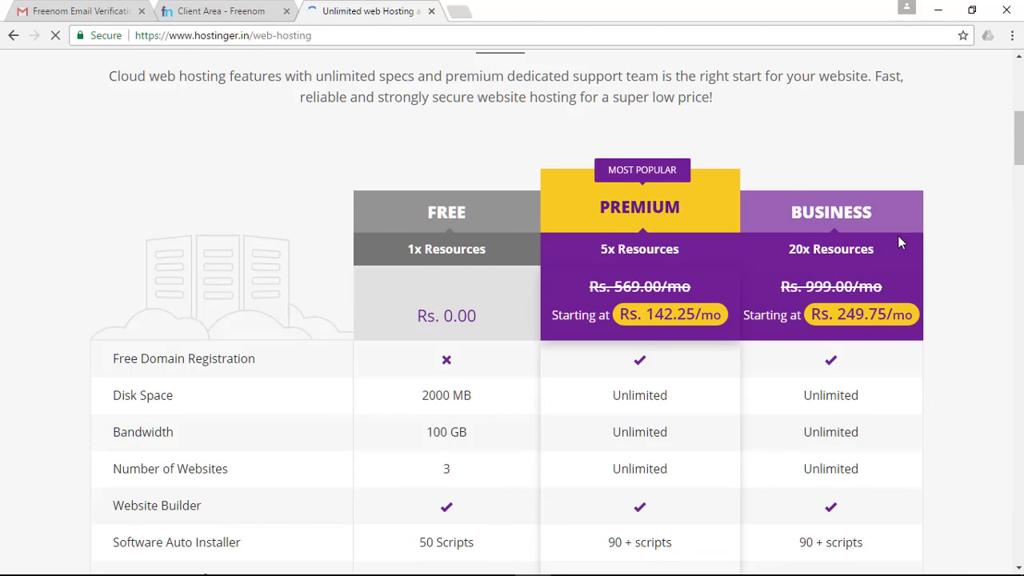
pyautogui.scroll(-2, 496, 284)
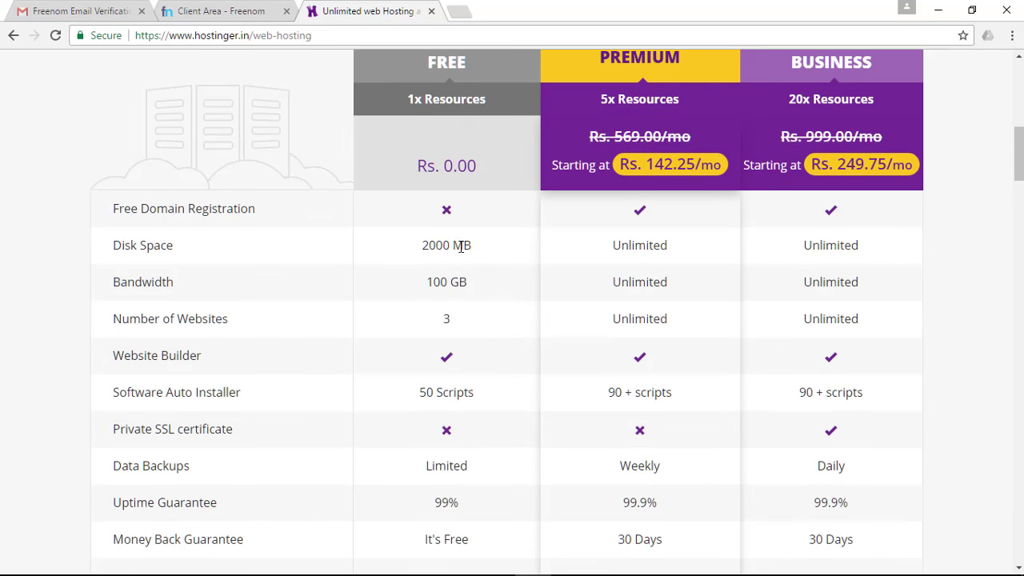
pyautogui.scroll(-2, 453, 240)
pyautogui.scroll(3, 440, 234)
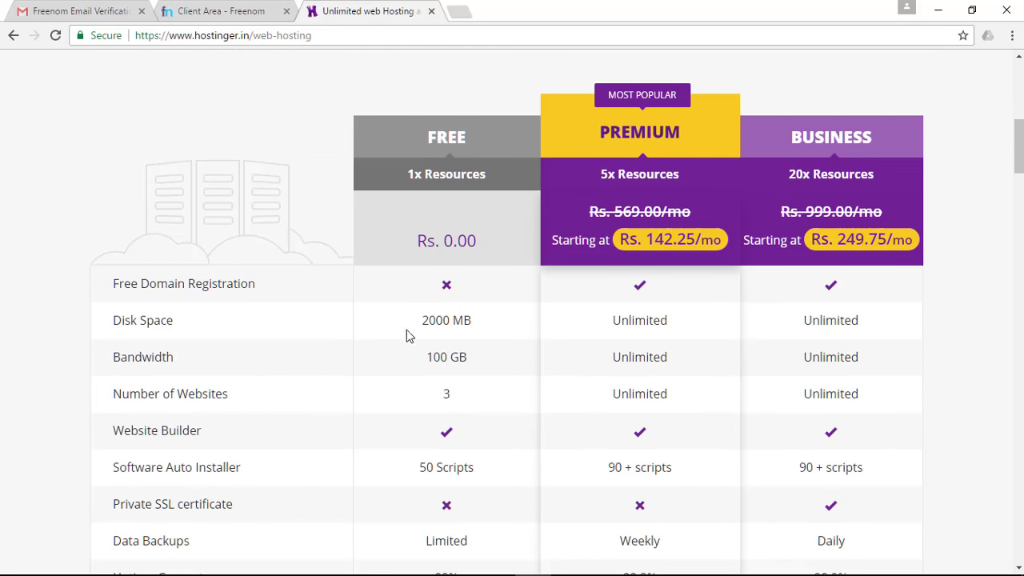
pyautogui.moveTo(111, 322); pyautogui.dragTo(490, 320)
pyautogui.scroll(-2, 364, 297)
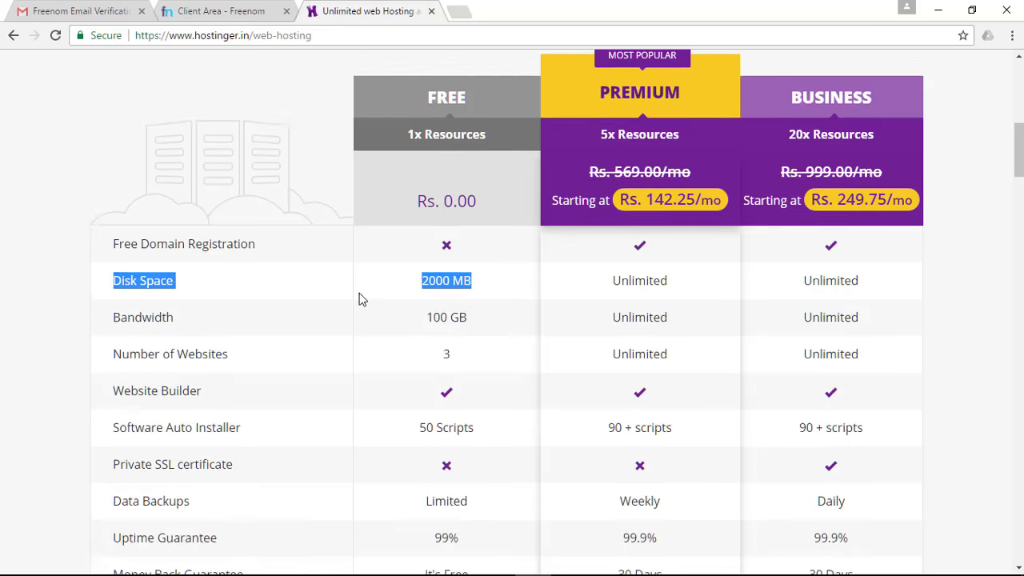
pyautogui.tripleClick(445, 213)
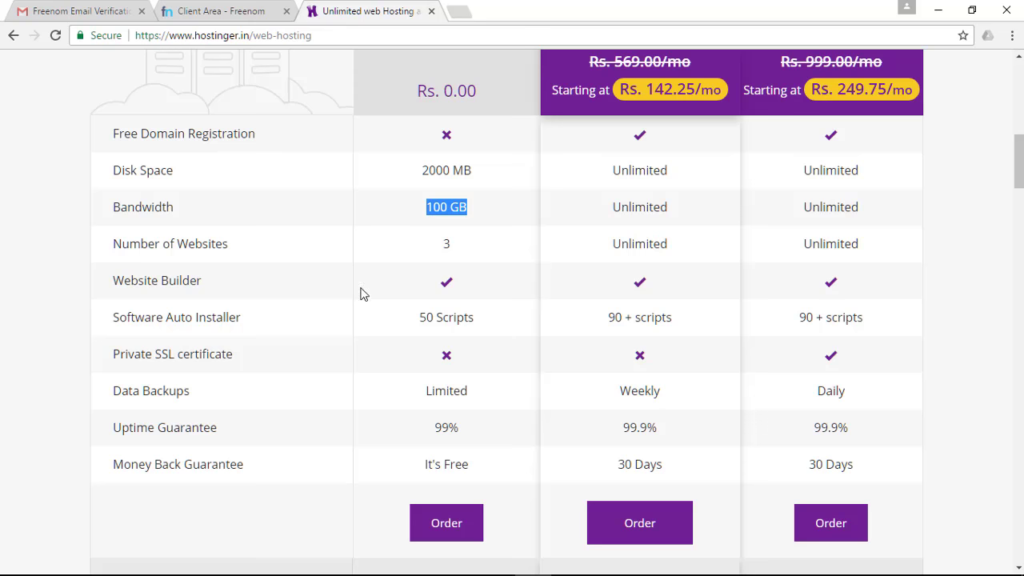
pyautogui.scroll(-2, 360, 292)
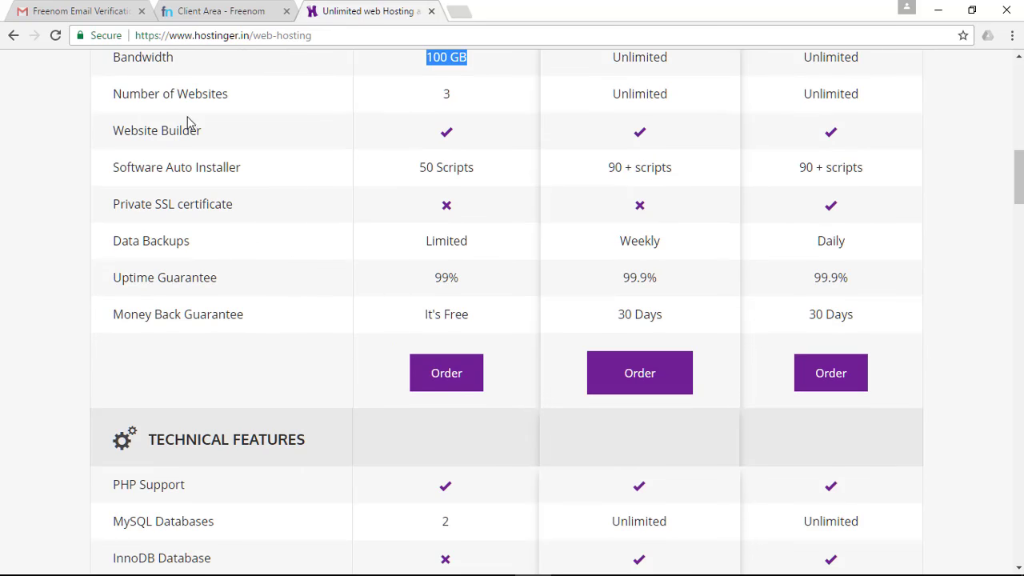
pyautogui.tripleClick(421, 101)
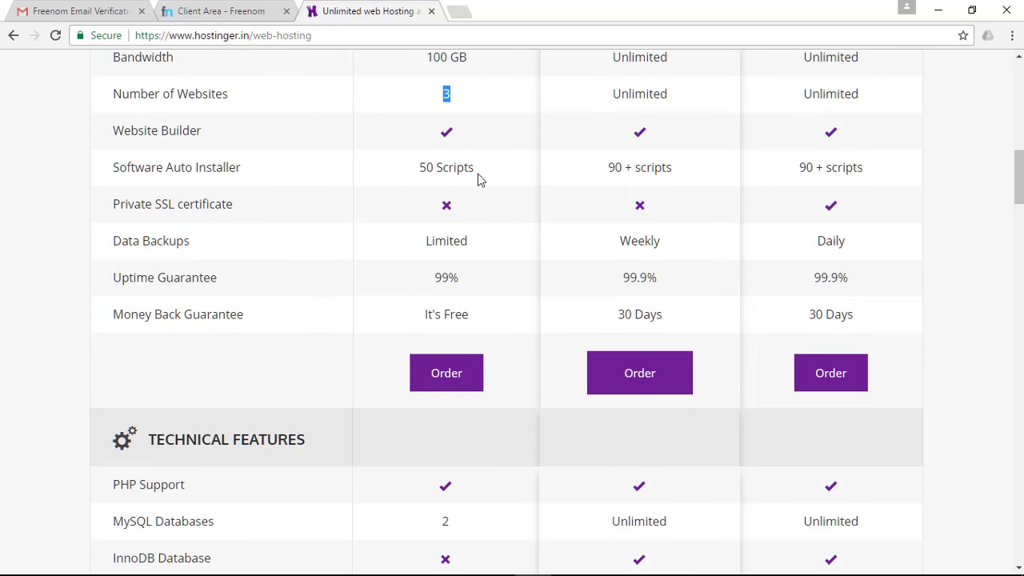
pyautogui.click(532, 169)
pyautogui.tripleClick(532, 170)
# Order the FREE hosting plan for 12 months at ₹0.00
pyautogui.scroll(-5, 416, 272)
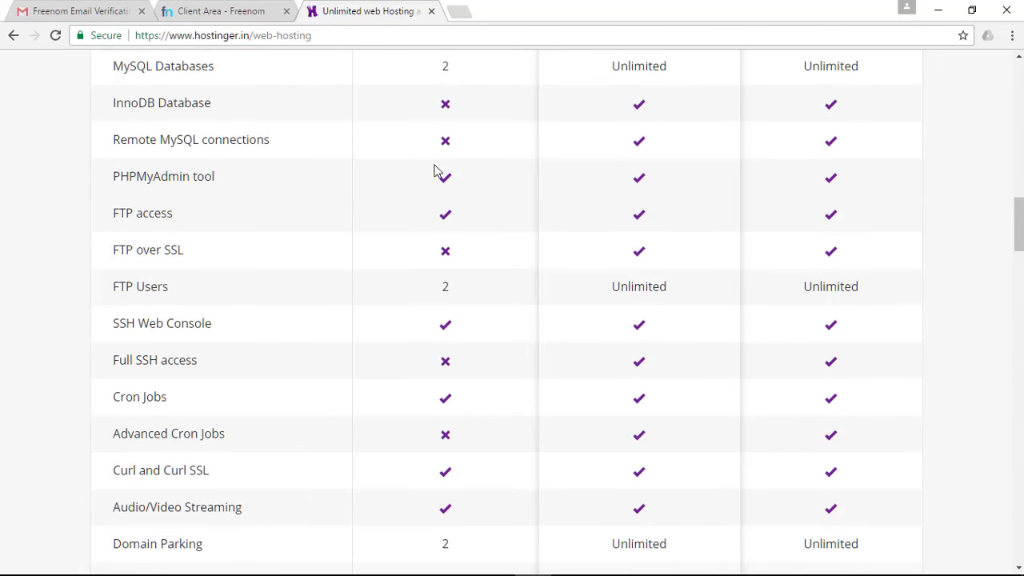
pyautogui.scroll(-5, 384, 200)
pyautogui.scroll(-1, 432, 264)
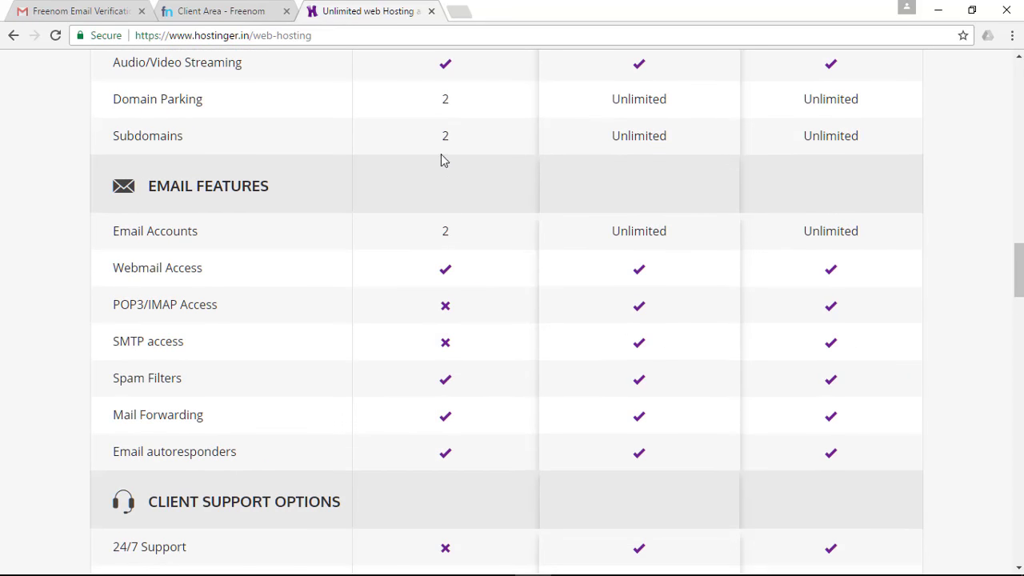
pyautogui.scroll(-10, 469, 392)
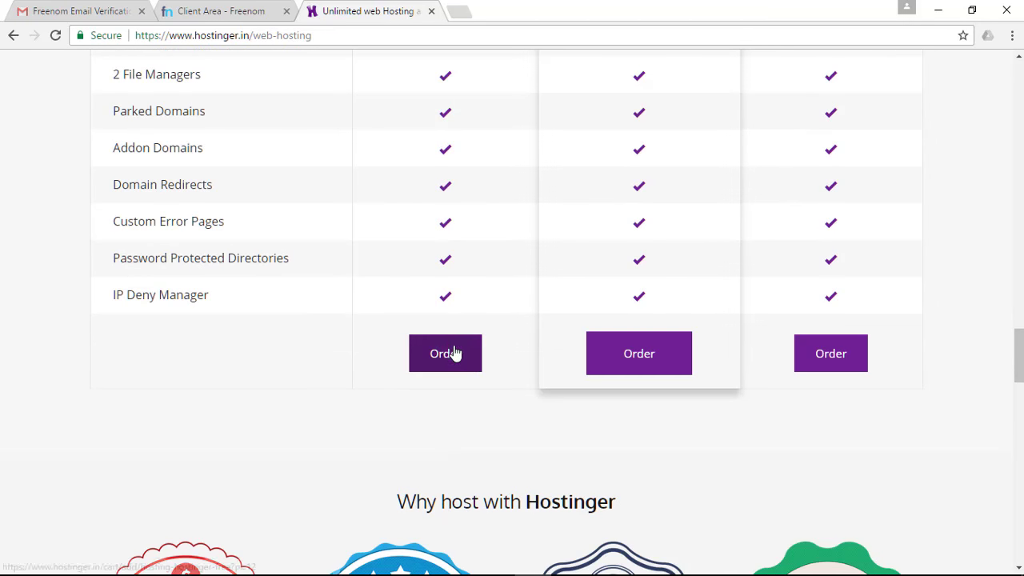
pyautogui.click(454, 360)
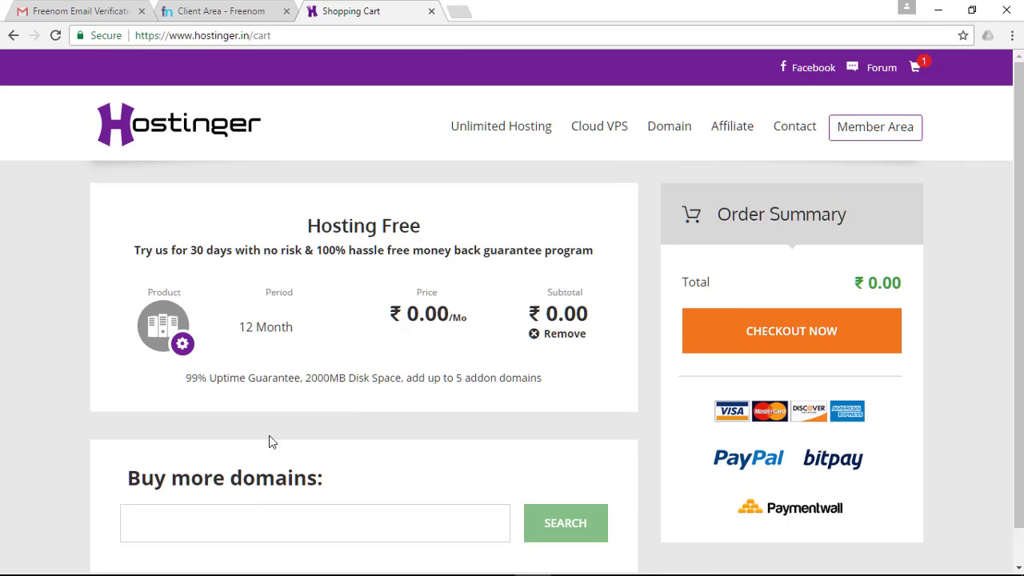
# Scroll down the Hostinger cart and proceed to checkout for the free hosting
pyautogui.scroll(-1, 201, 402)
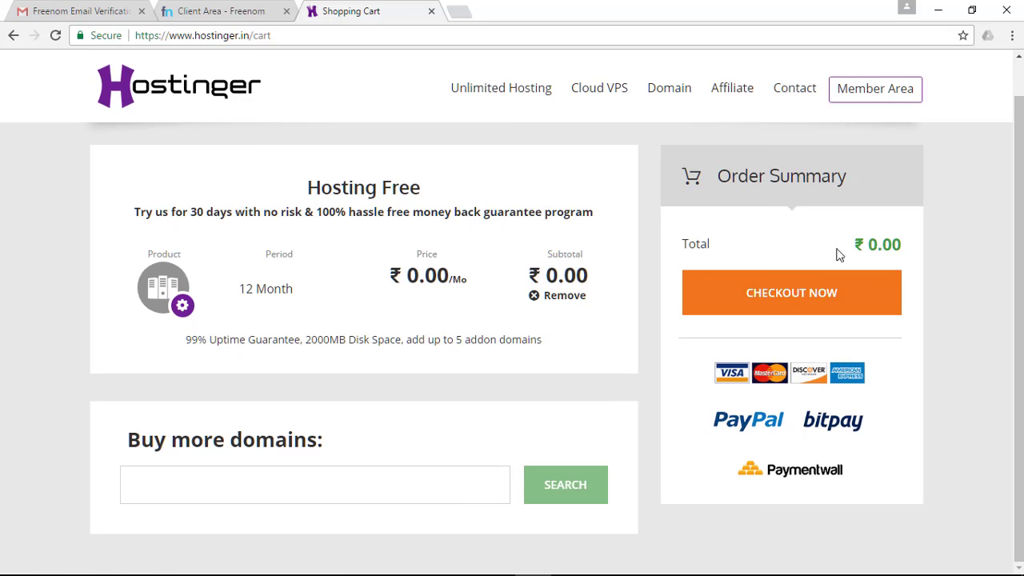
pyautogui.click(784, 298)
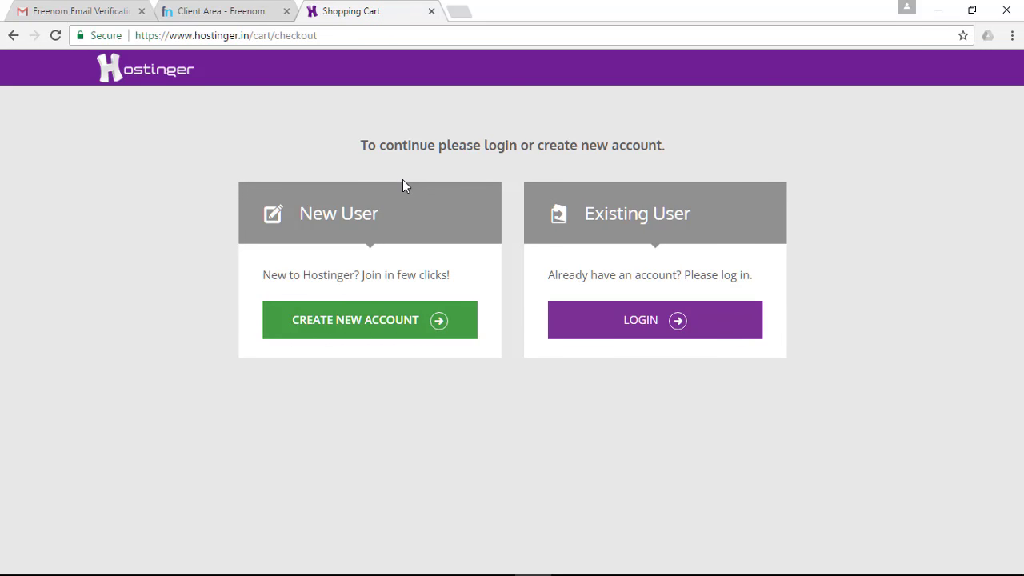
# Register a new Hostinger account with a first name, email address and password
pyautogui.click(388, 324)
pyautogui.click(389, 277)
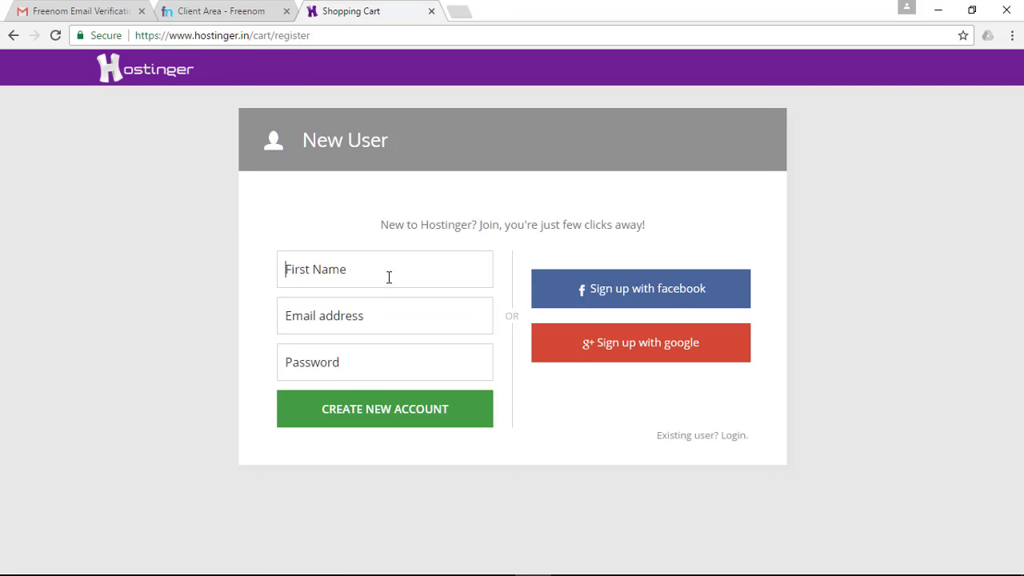
pyautogui.write('A')
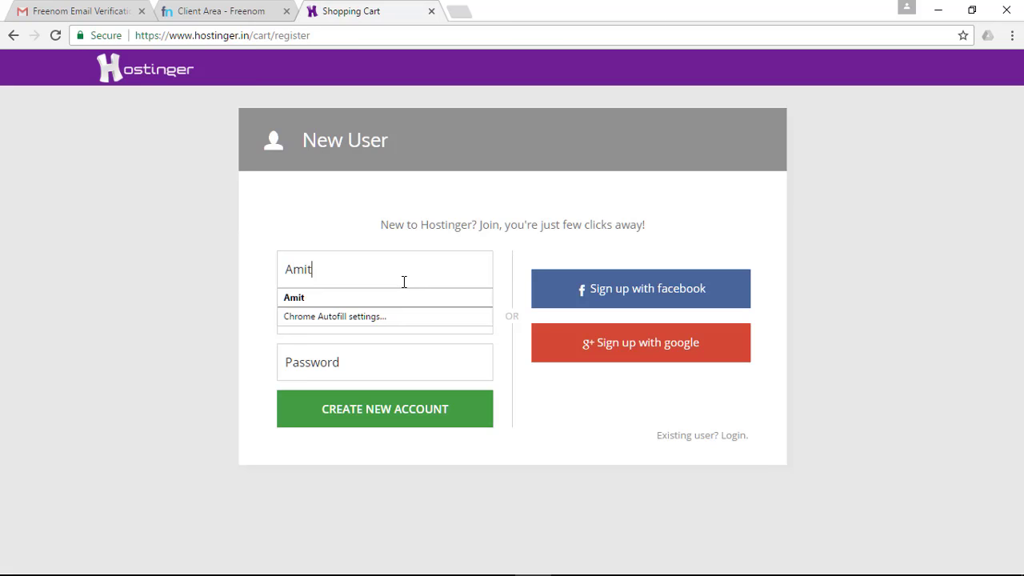
pyautogui.write('mit')
pyautogui.press('Tab')
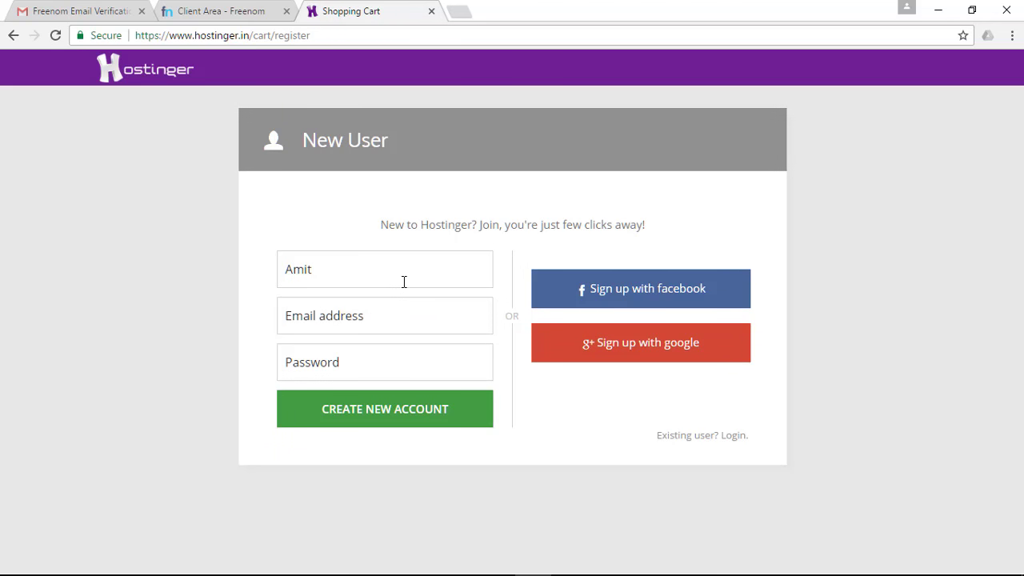
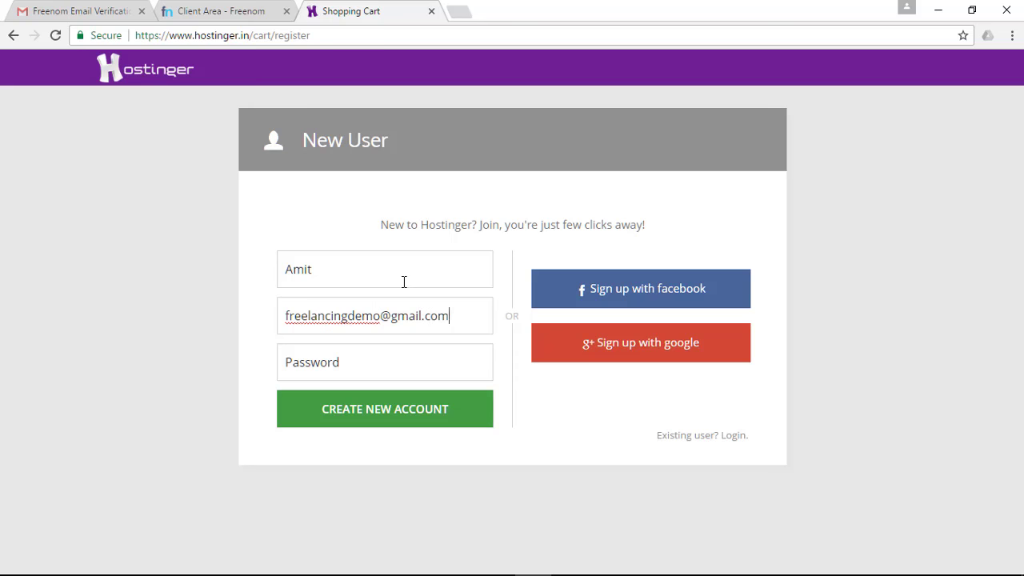
pyautogui.press('Tab')
pyautogui.write('a')
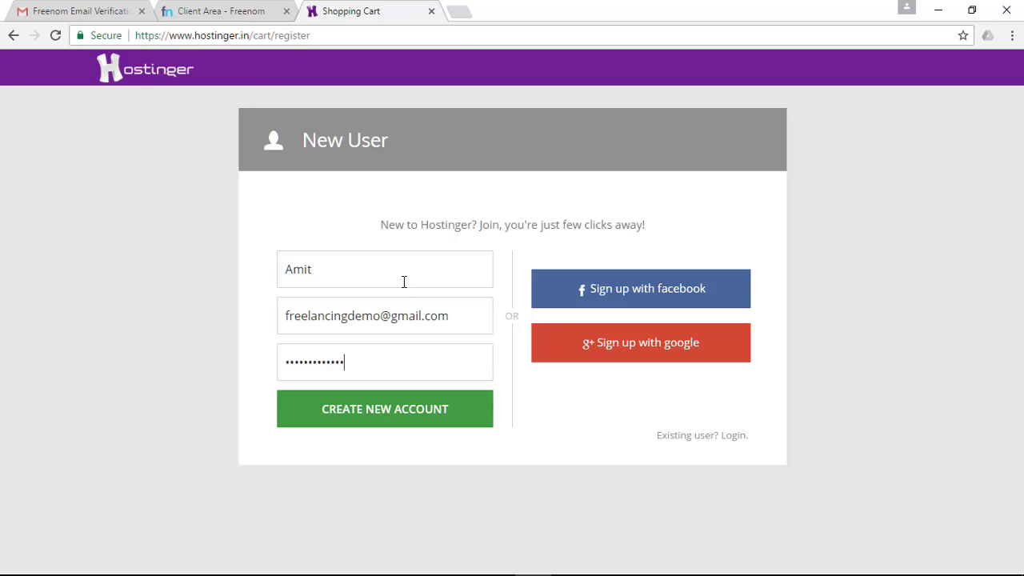
pyautogui.click(400, 408)
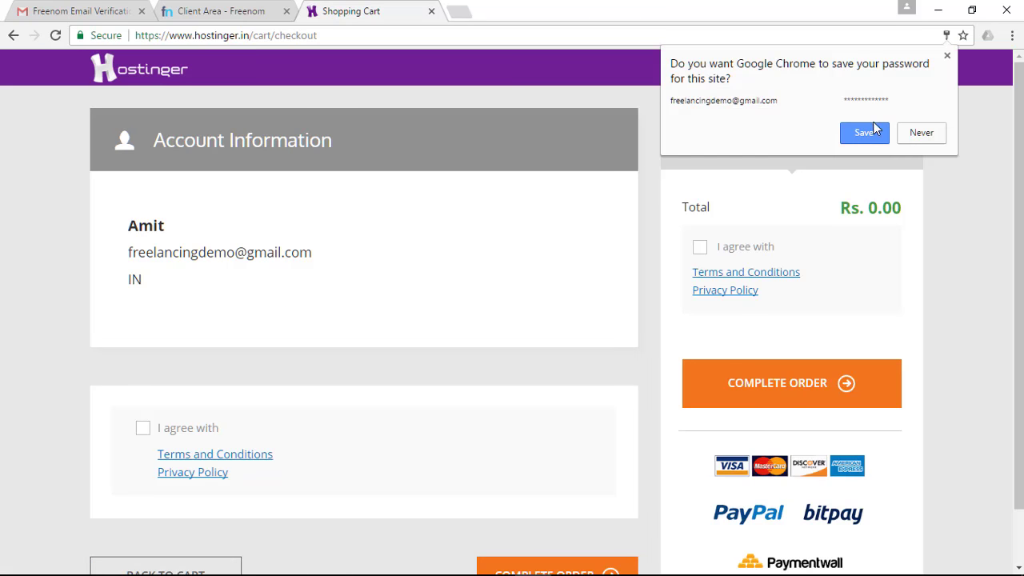
# Save the password in the browser, agree to the terms, complete the free hosting order, then return to Gmail
pyautogui.click(862, 132)
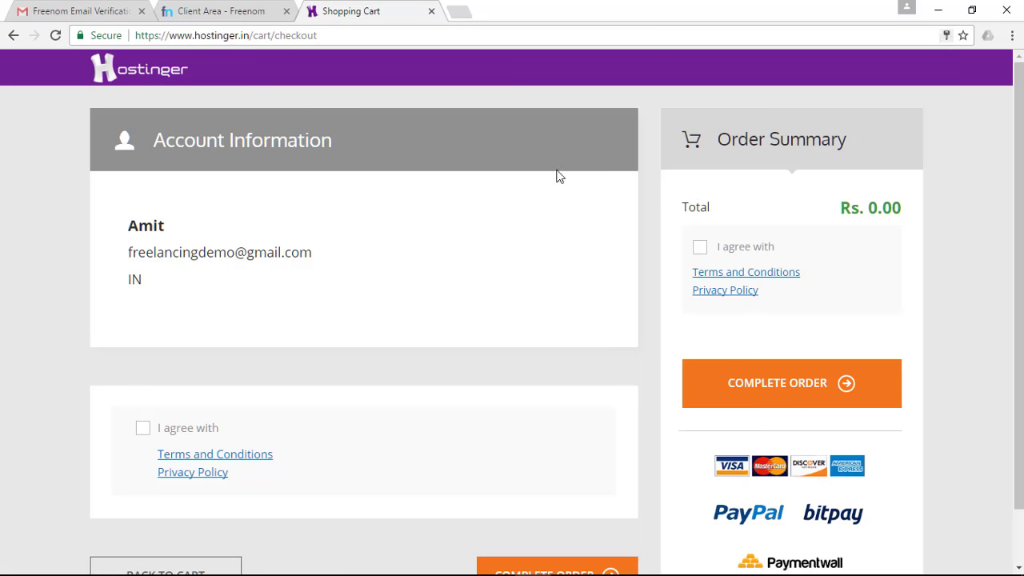
pyautogui.click(702, 249)
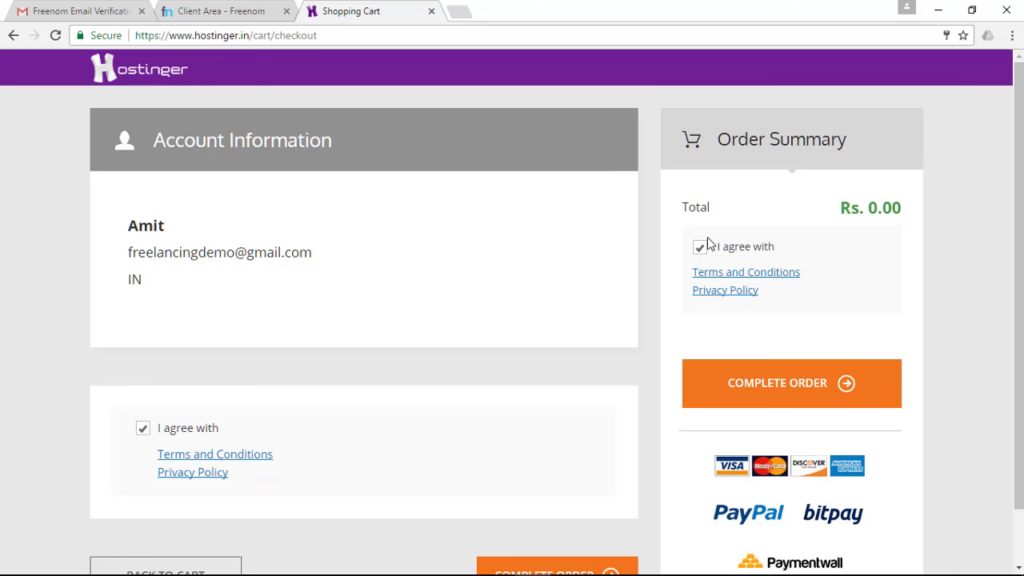
pyautogui.click(805, 382)
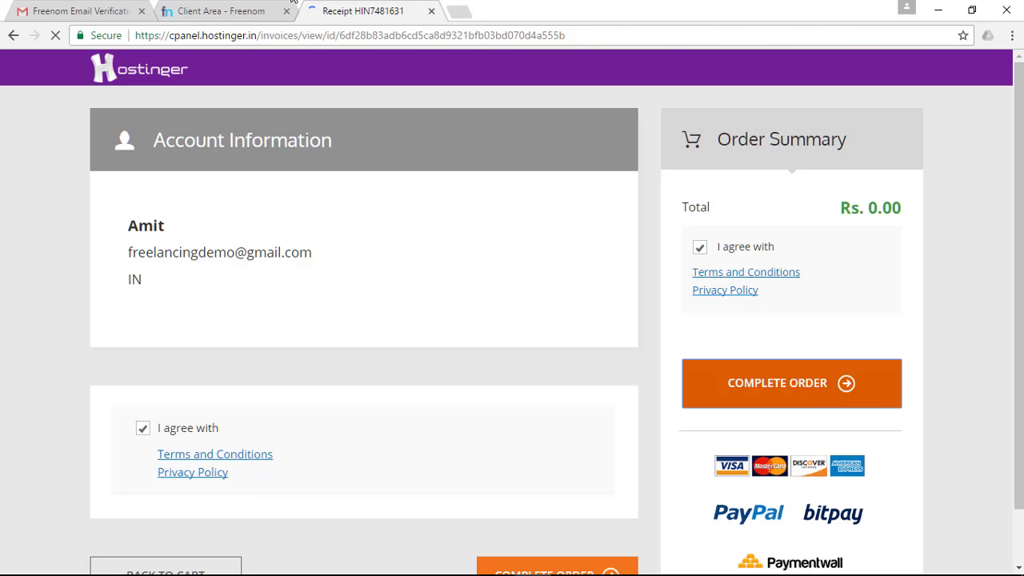
pyautogui.click(67, 8)
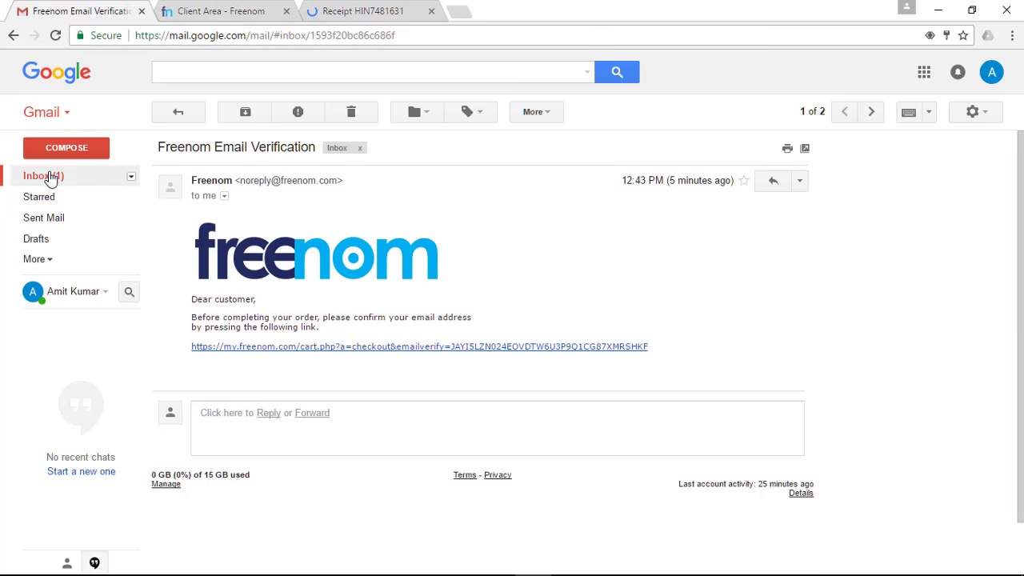
# Open Hostinger's 'Verify your email' message in the inbox and confirm with 'This is me!'
pyautogui.click(48, 176)
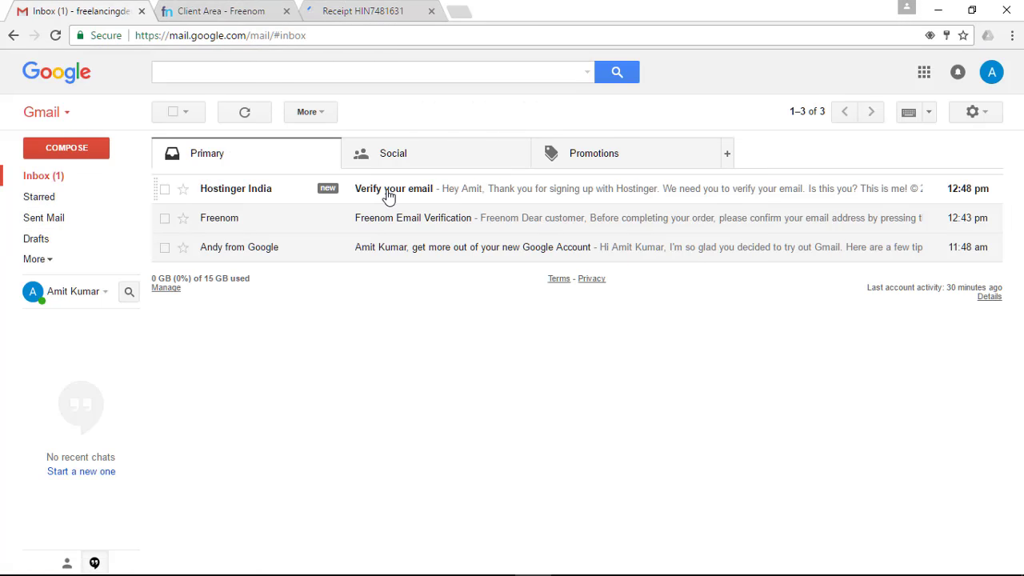
pyautogui.click(387, 192)
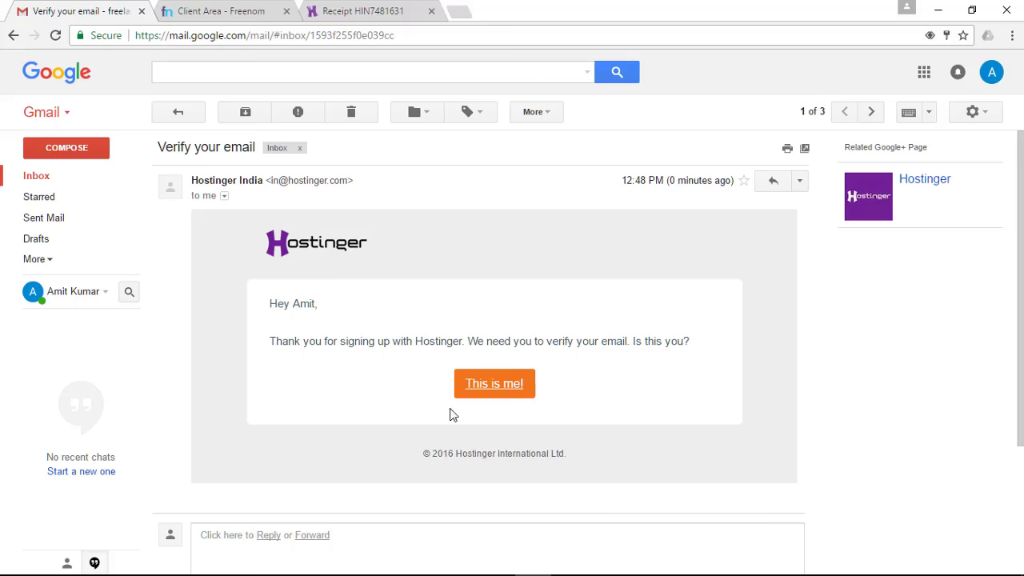
pyautogui.click(494, 388)
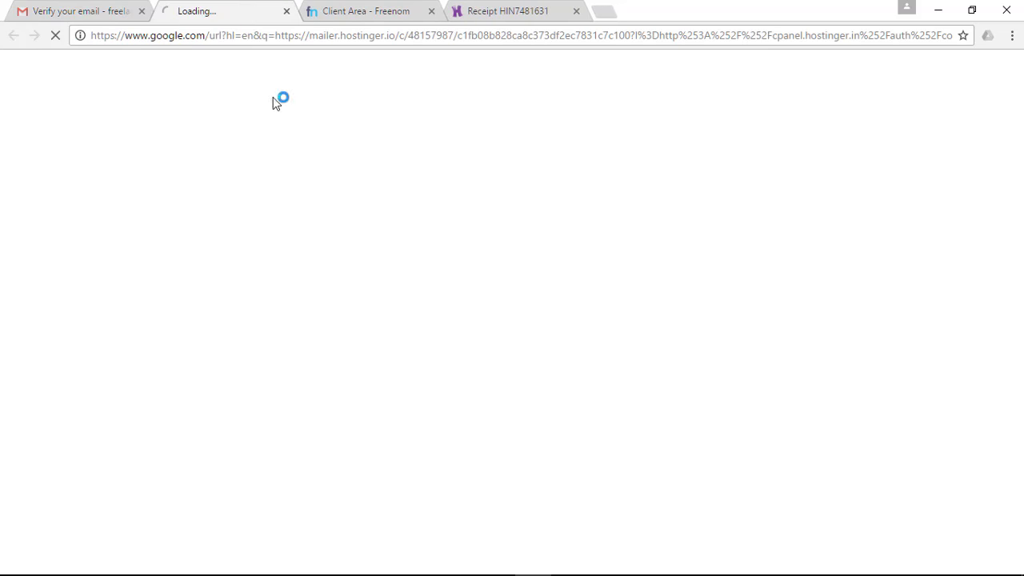
# Review the Rs. 0.00 Hostinger order receipt, then go to the Hostinger dashboard
pyautogui.click(508, 10)
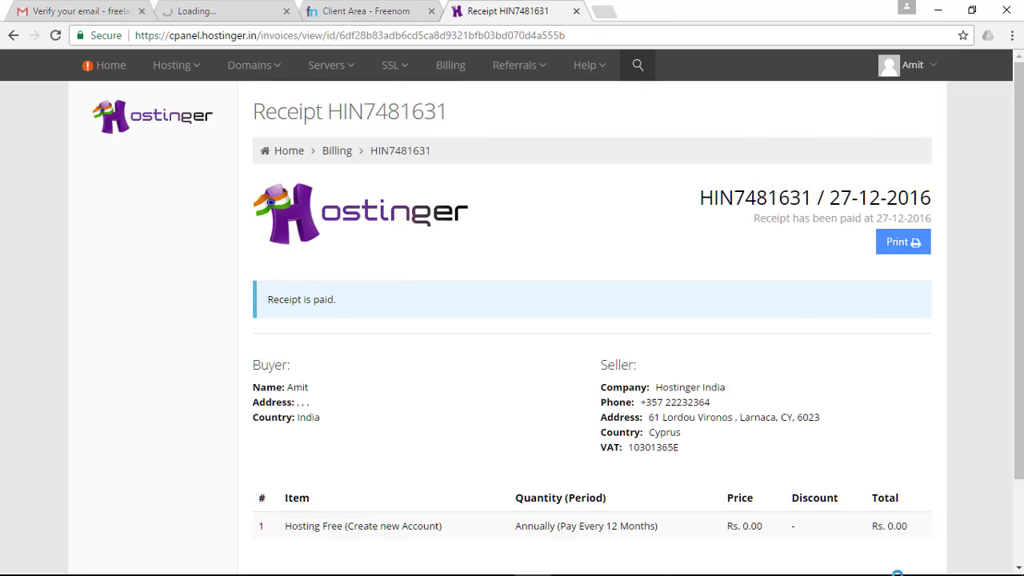
pyautogui.scroll(-3, 752, 477)
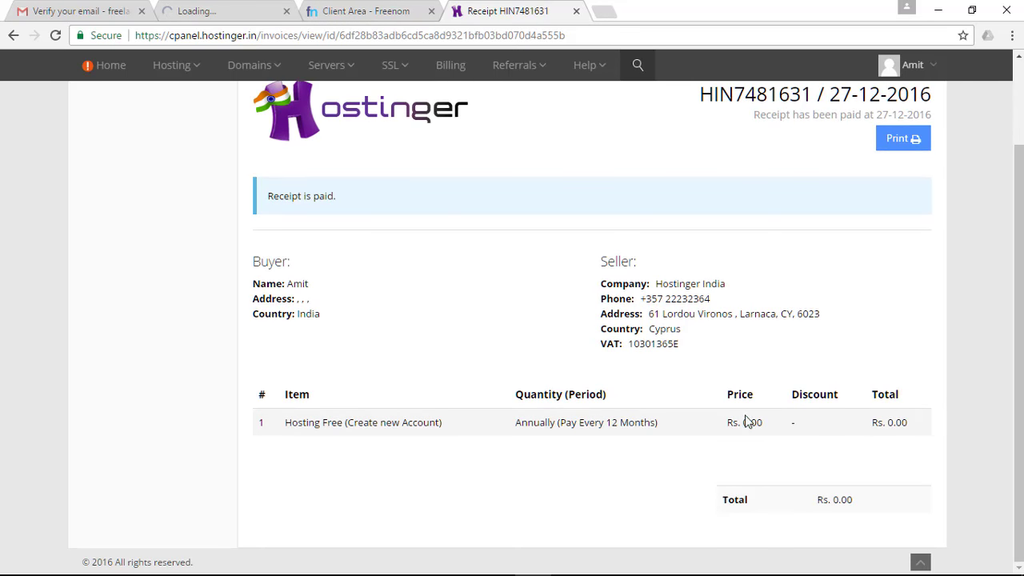
pyautogui.scroll(3, 826, 389)
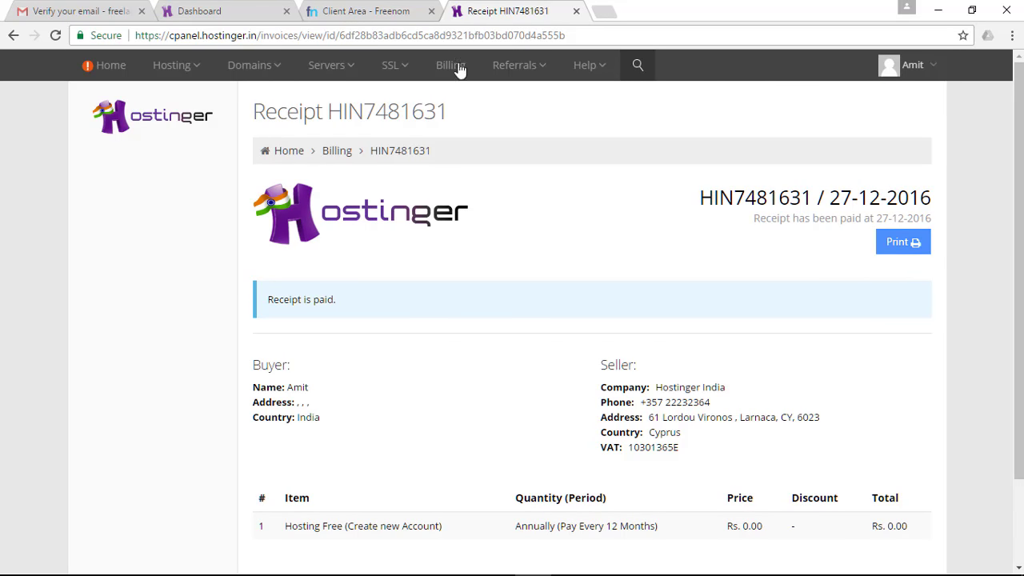
pyautogui.click(216, 9)
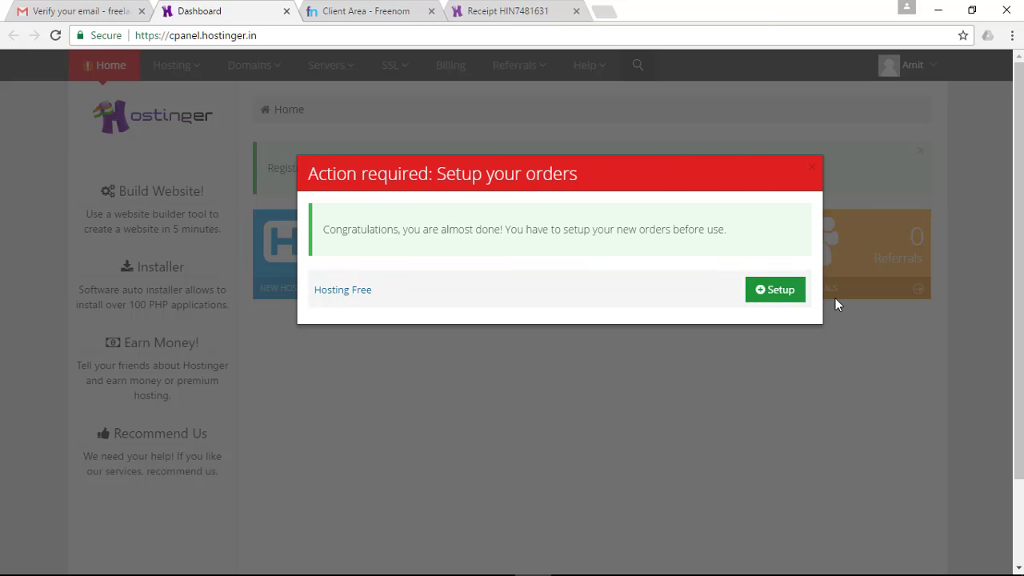
# Start the Hosting Free order setup and paste freelancedemo.tk, copied from Freenom, as the domain name
pyautogui.click(764, 288)
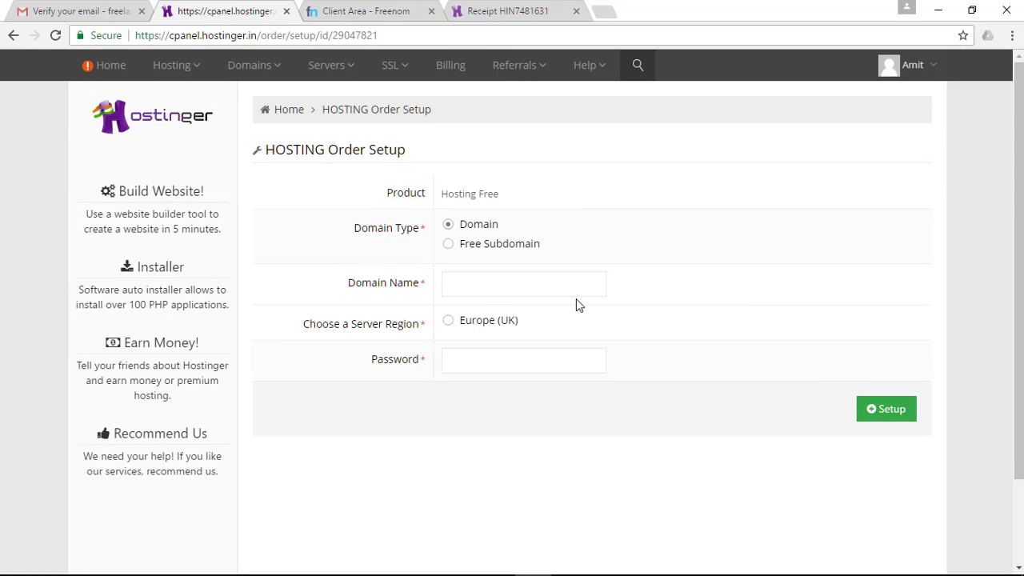
pyautogui.click(507, 282)
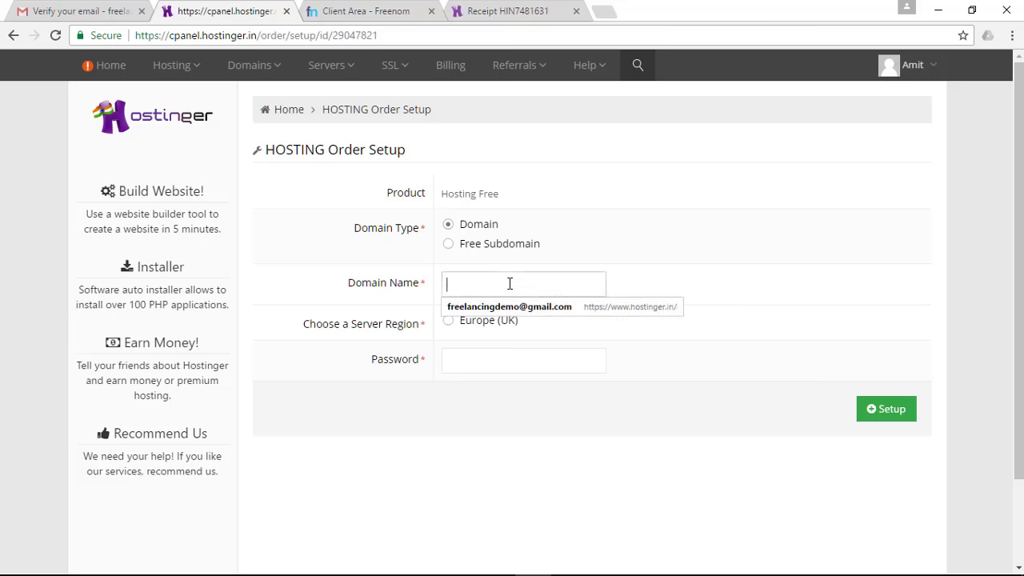
pyautogui.click(691, 270)
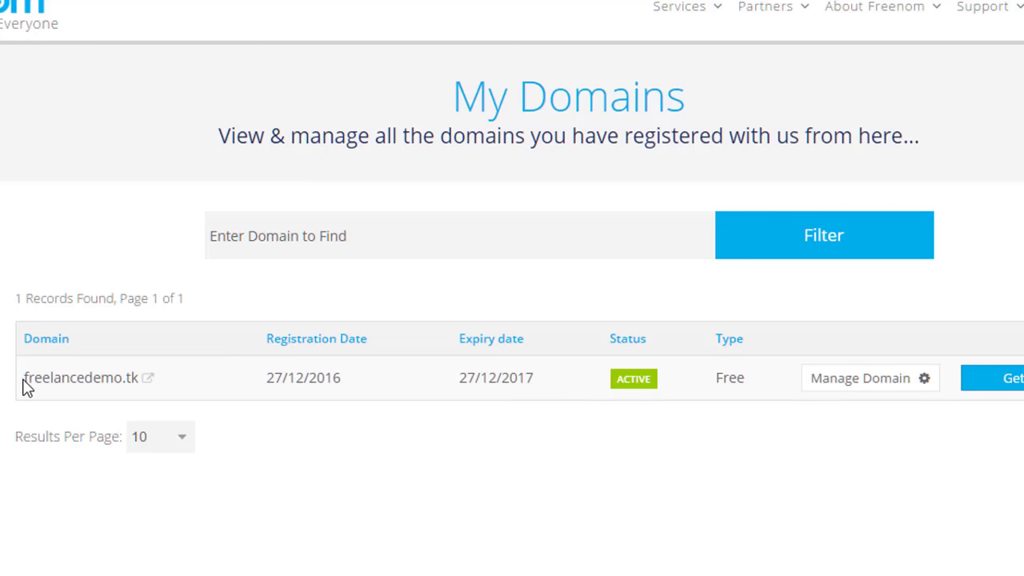
pyautogui.moveTo(26, 383); pyautogui.dragTo(142, 381)
pyautogui.hotkey('ctrl', 'c')
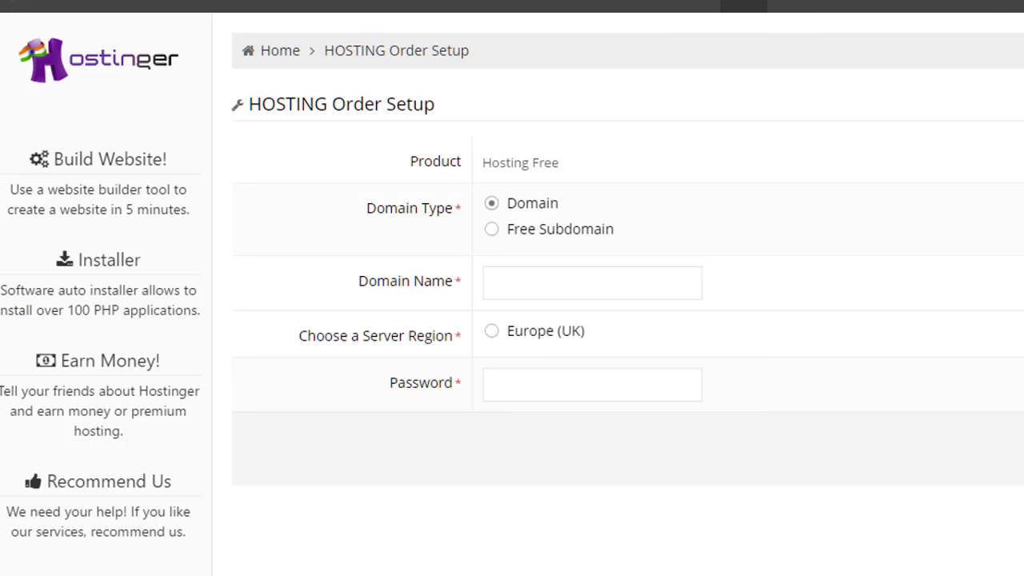
pyautogui.click(546, 285)
pyautogui.hotkey('ctrl', 'v')
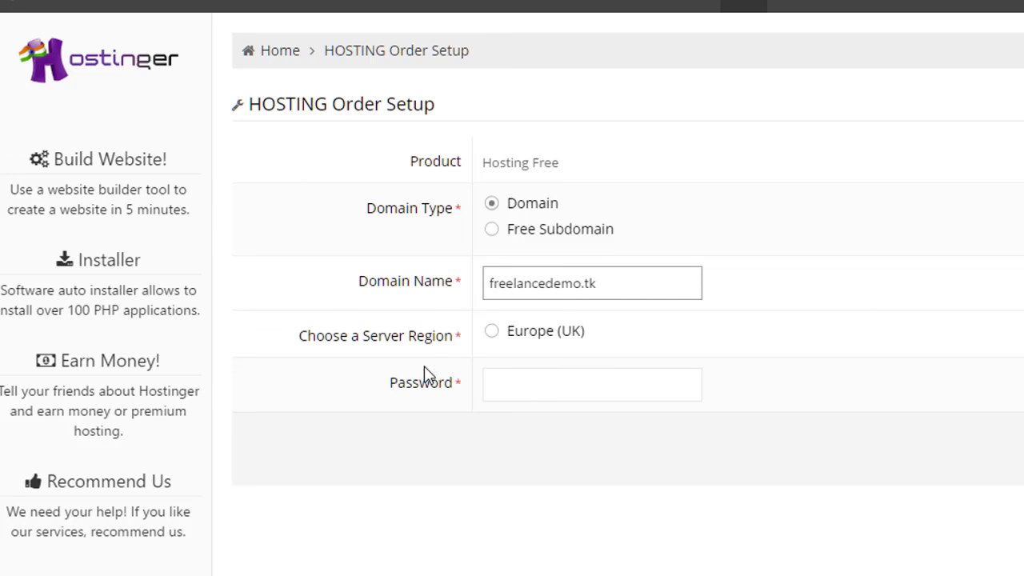
# Choose Europe (UK) as the server region and enter a hosting password
pyautogui.click(495, 338)
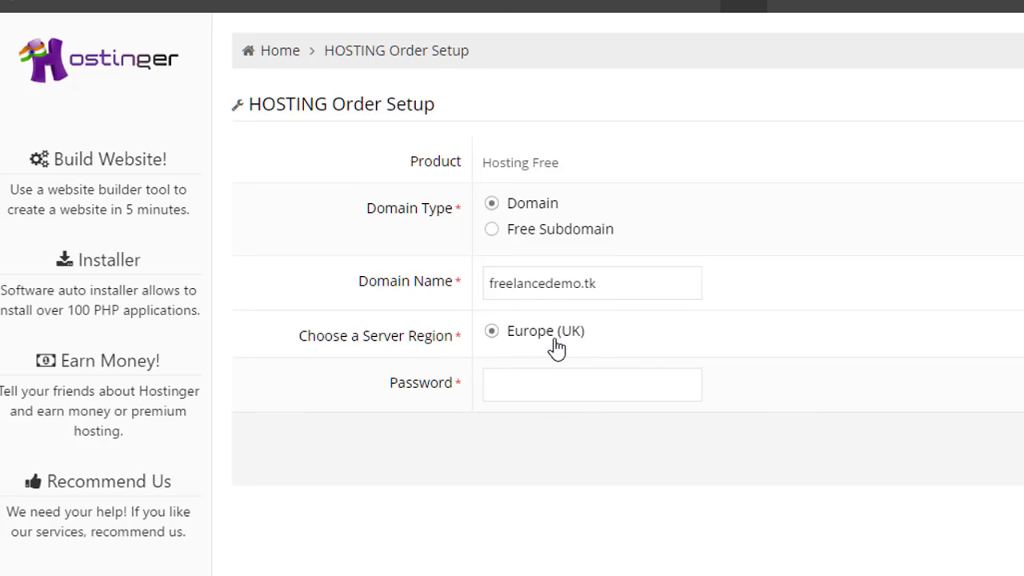
pyautogui.click(560, 374)
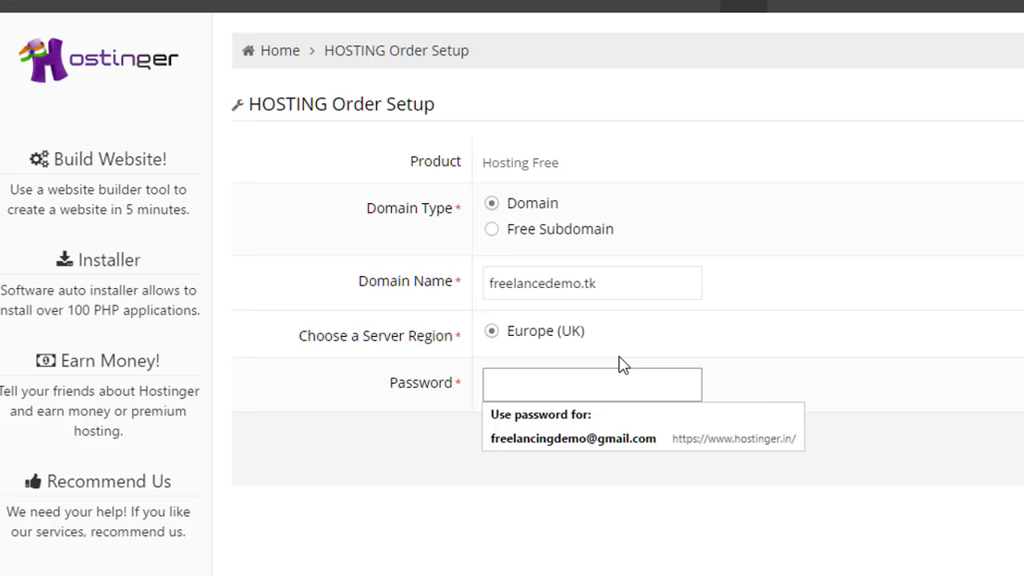
pyautogui.write('••')
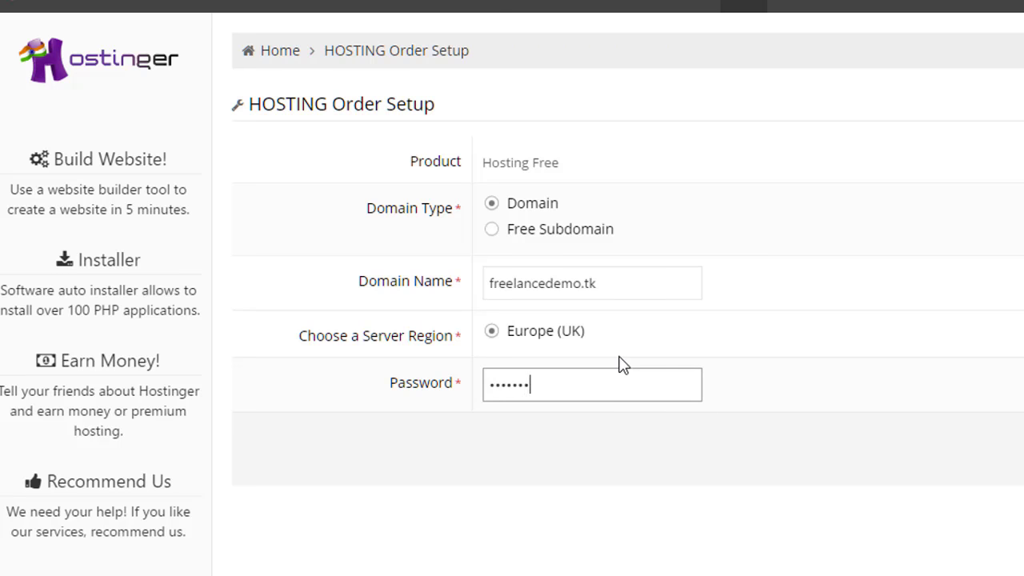
pyautogui.write('•')
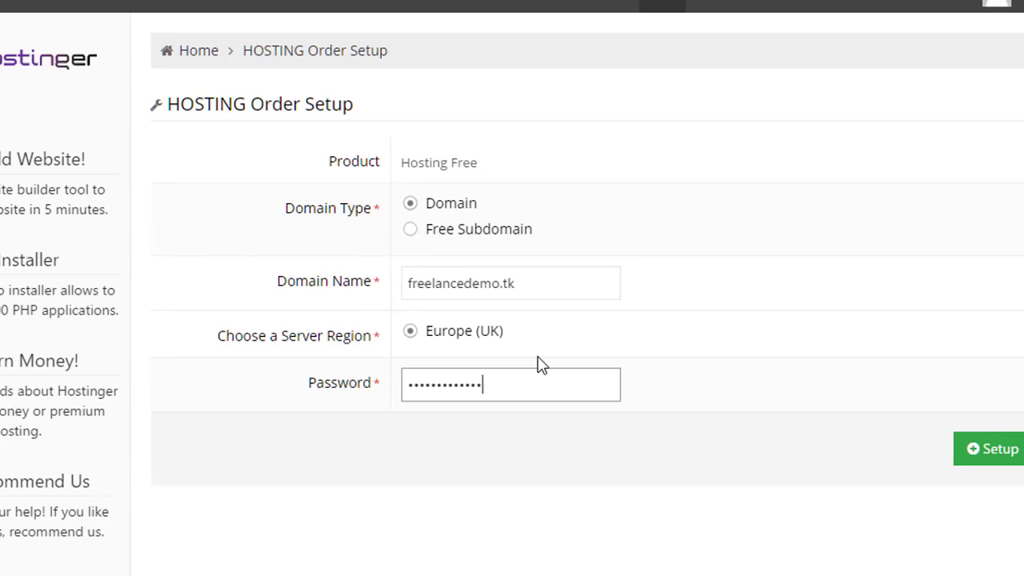
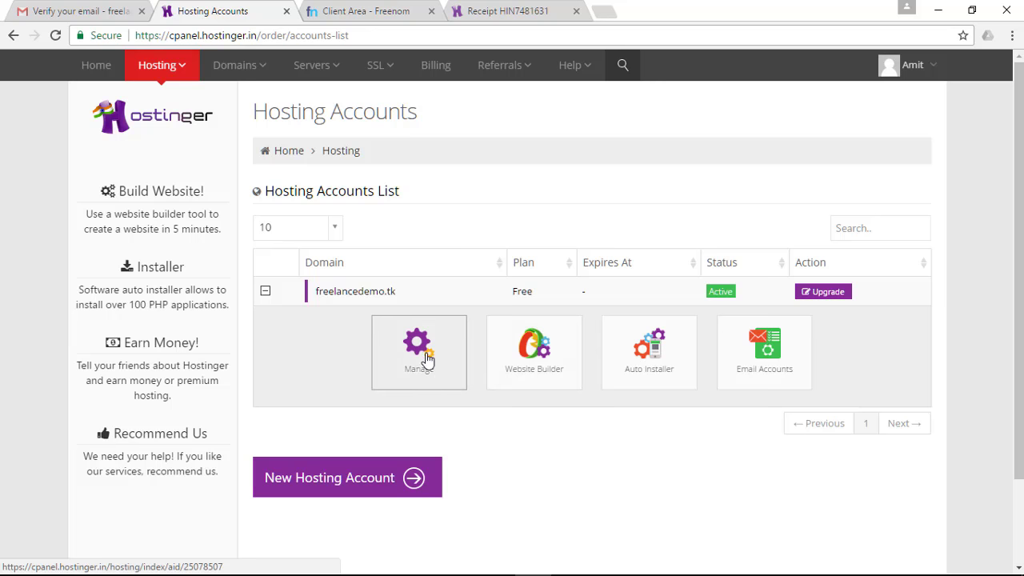
# Open the freelancedemo.tk hosting dashboard and review its nameserver warning
pyautogui.click(427, 361)
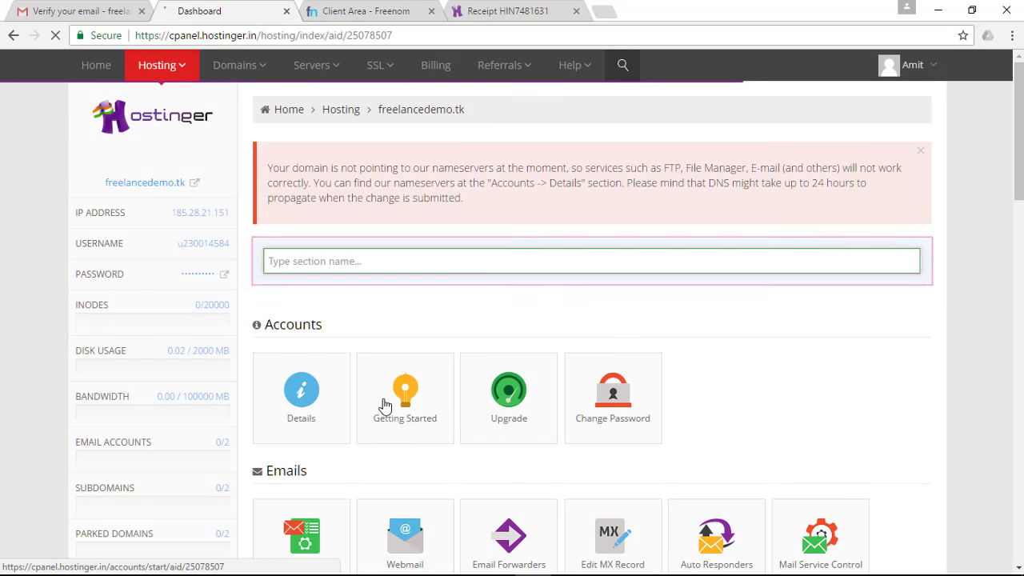
pyautogui.scroll(-1, 393, 408)
pyautogui.scroll(1, 364, 356)
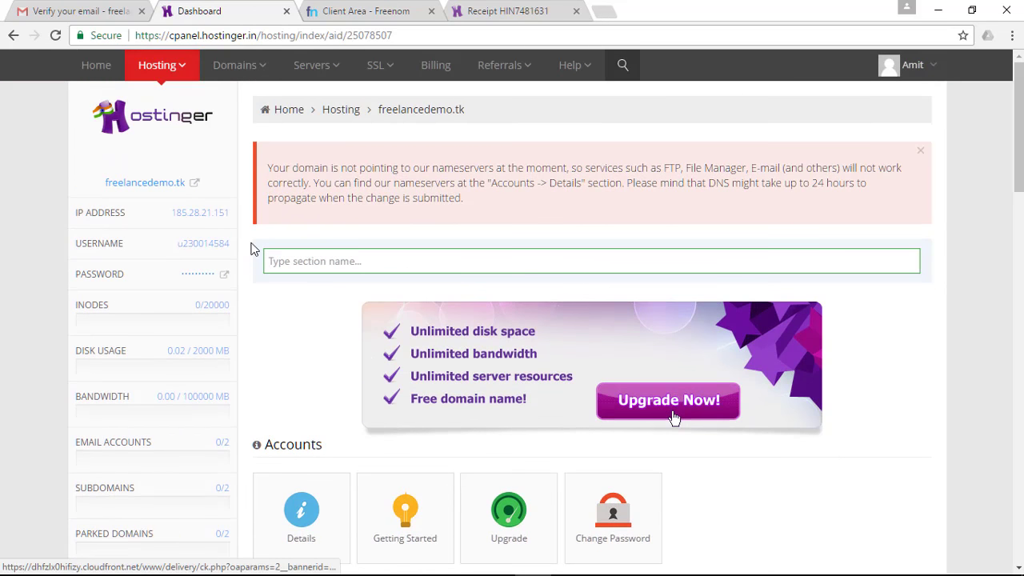
pyautogui.moveTo(272, 168); pyautogui.dragTo(344, 168)
pyautogui.click(293, 170)
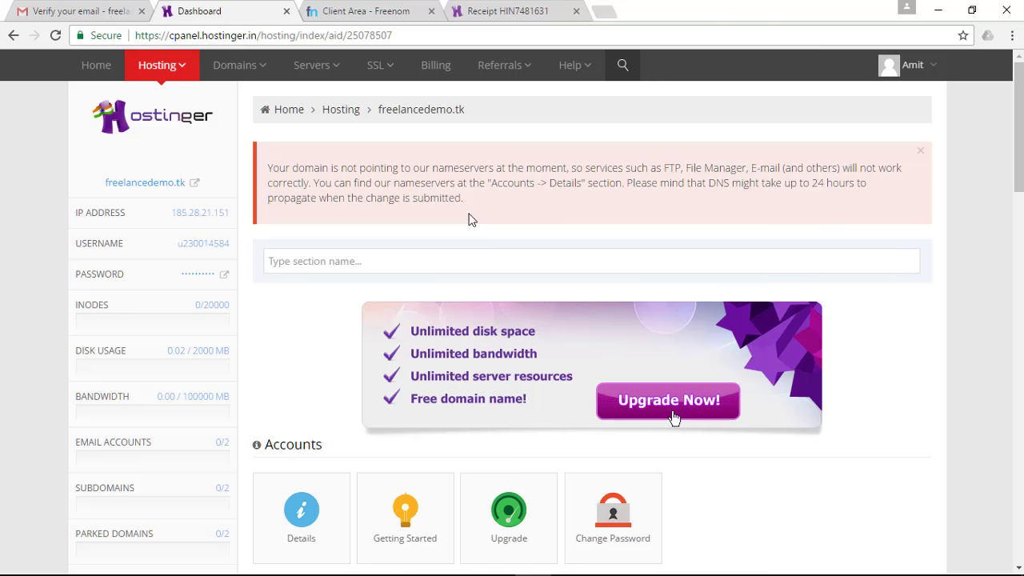
# Open the account details and select the first nameserver, ns1.hostinger.in
pyautogui.scroll(-1, 471, 244)
pyautogui.scroll(-3, 470, 243)
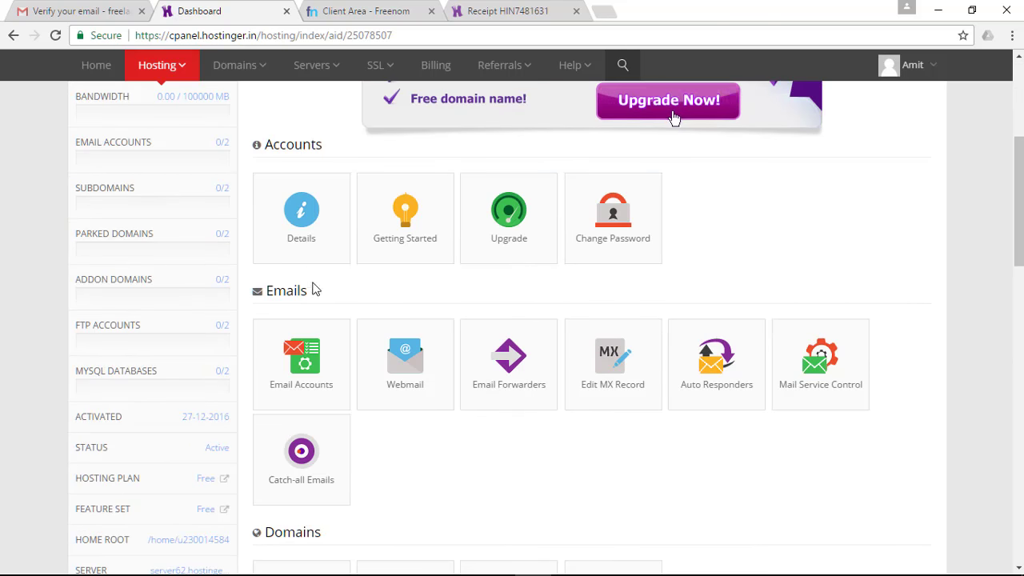
pyautogui.click(317, 222)
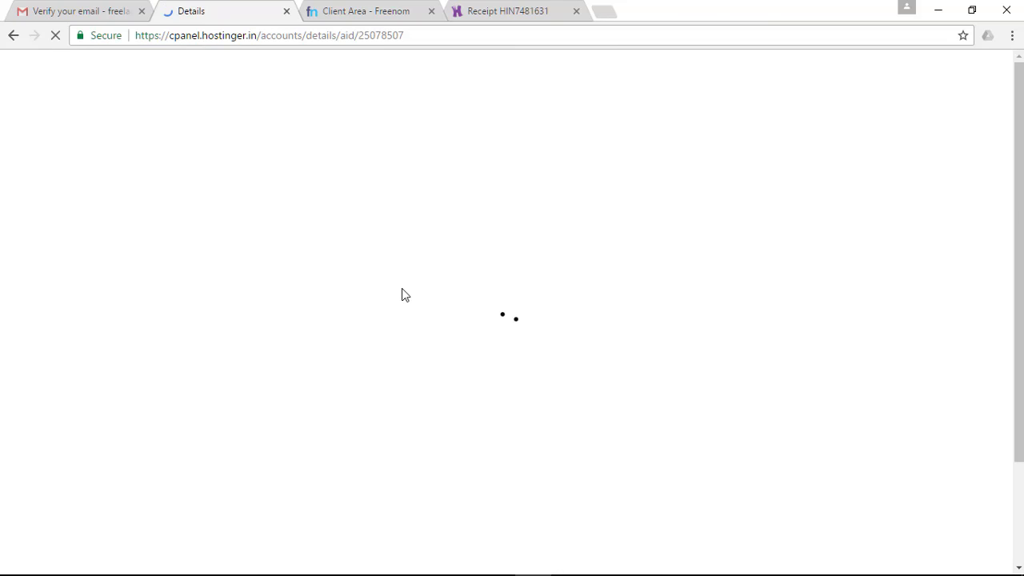
pyautogui.scroll(-1, 448, 277)
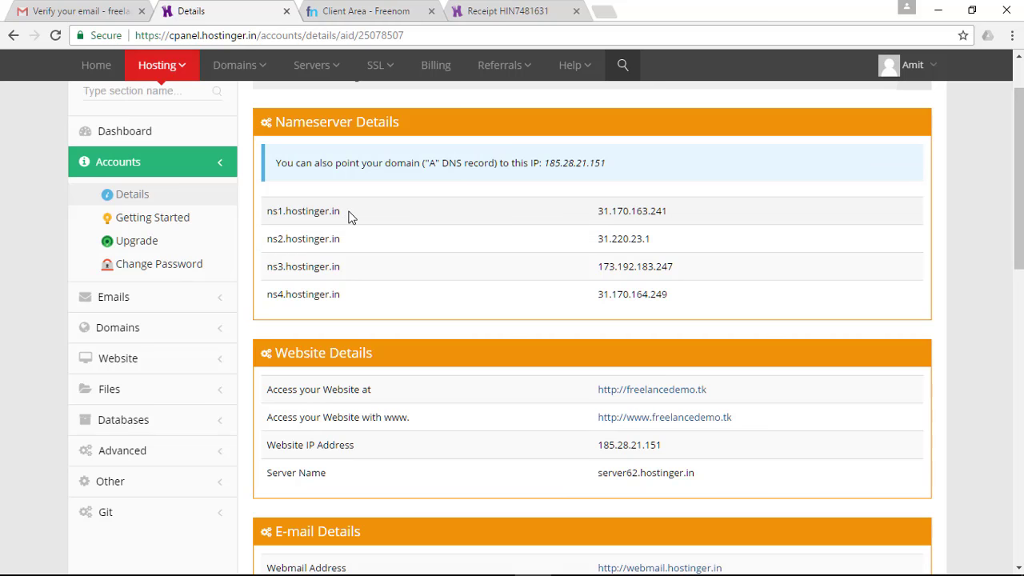
pyautogui.moveTo(346, 213); pyautogui.dragTo(264, 210)
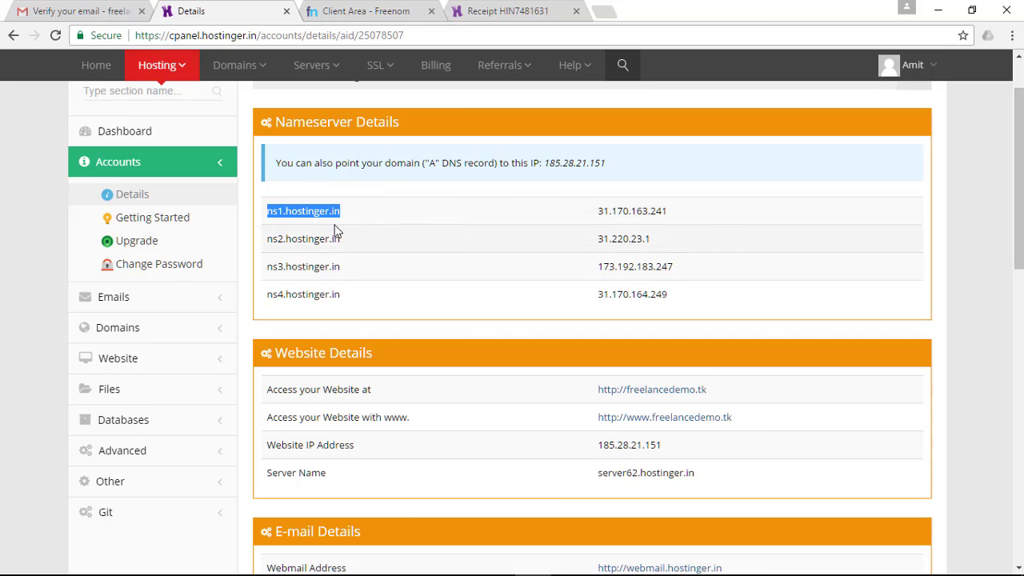
pyautogui.click(373, 22)
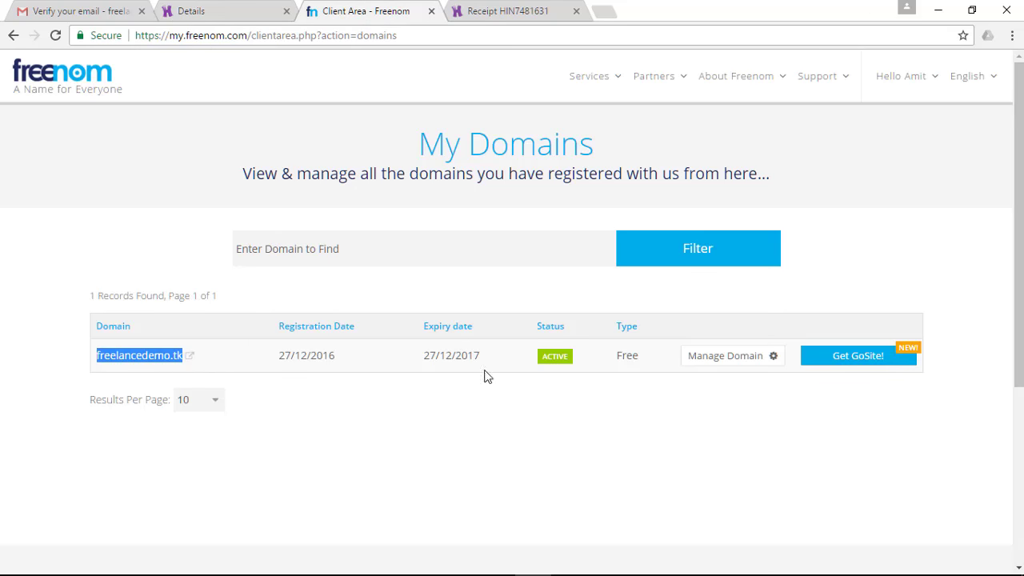
# Open freelancedemo.tk's Nameservers page in Freenom, choose custom nameservers, and select Nameserver 1's value
pyautogui.click(724, 362)
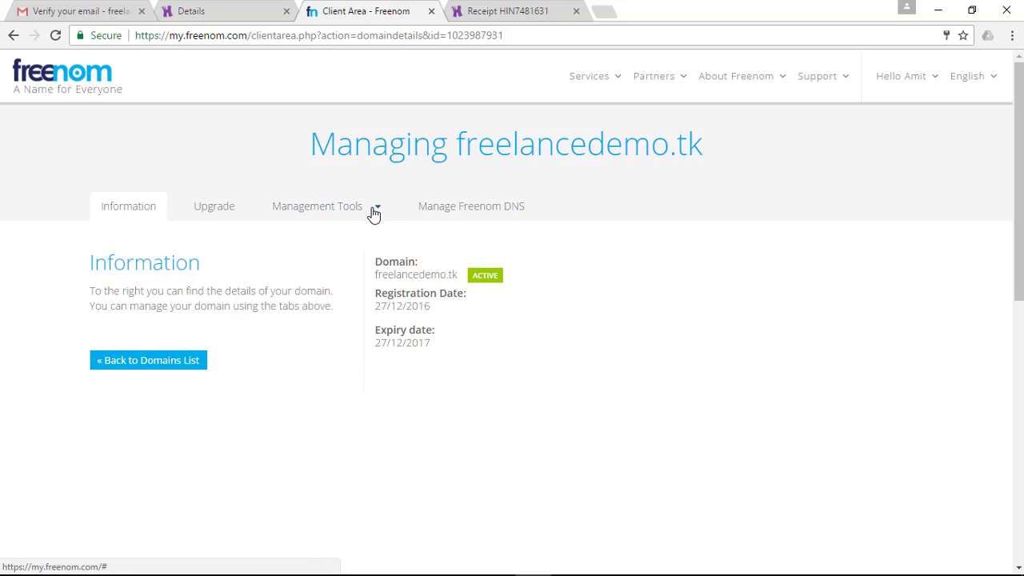
pyautogui.click(374, 213)
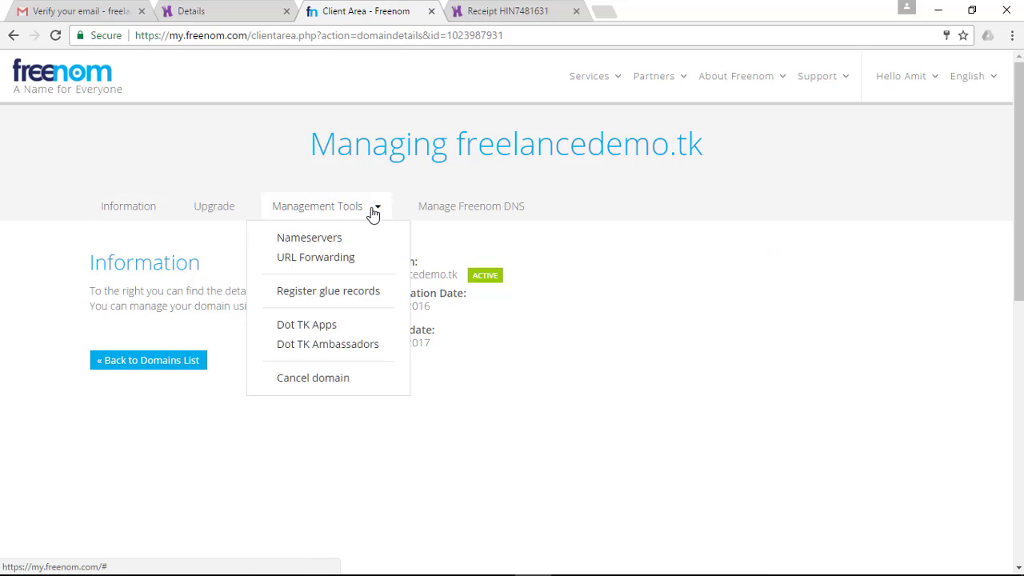
pyautogui.click(319, 239)
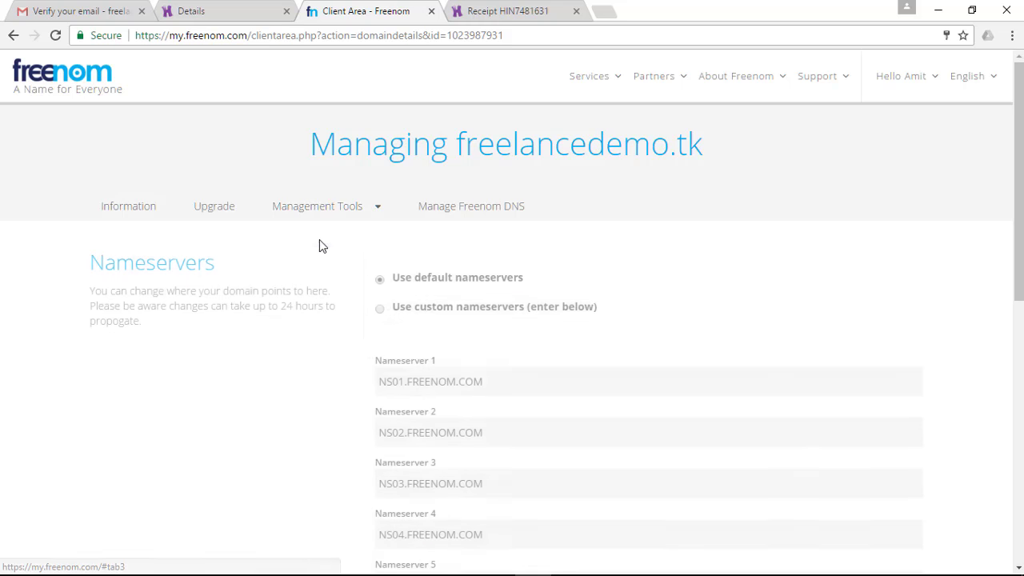
pyautogui.scroll(-2, 471, 281)
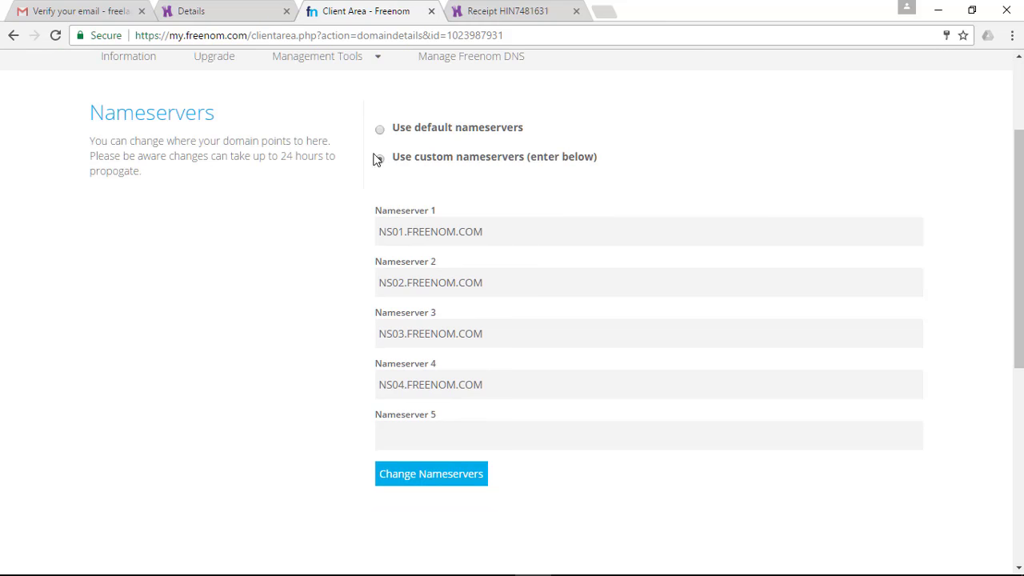
pyautogui.click(382, 131)
pyautogui.moveTo(549, 231); pyautogui.dragTo(350, 227)
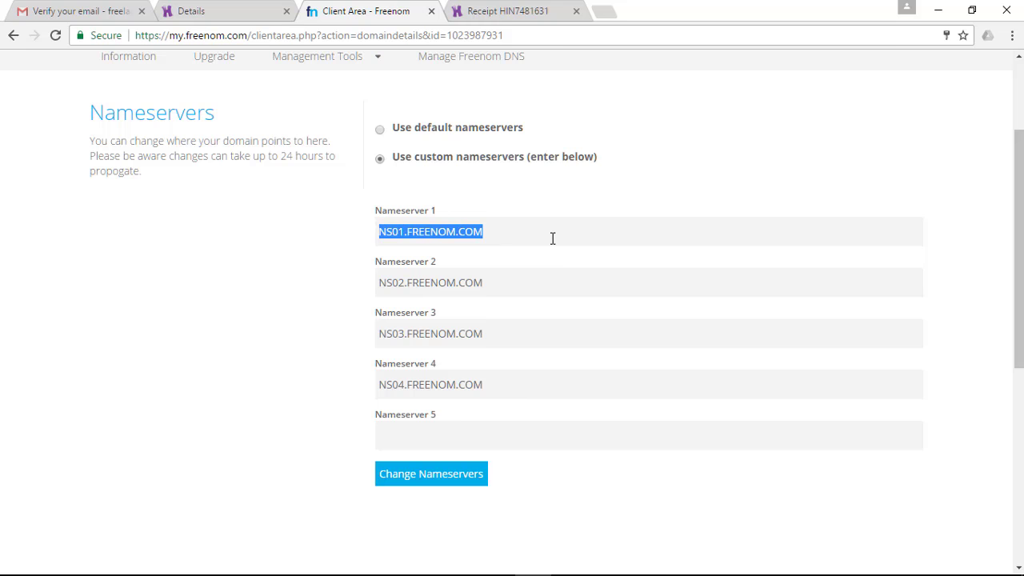
# Copy ns1.hostinger.in from Hostinger and paste it into Nameserver fields 1–4
pyautogui.click(204, 10)
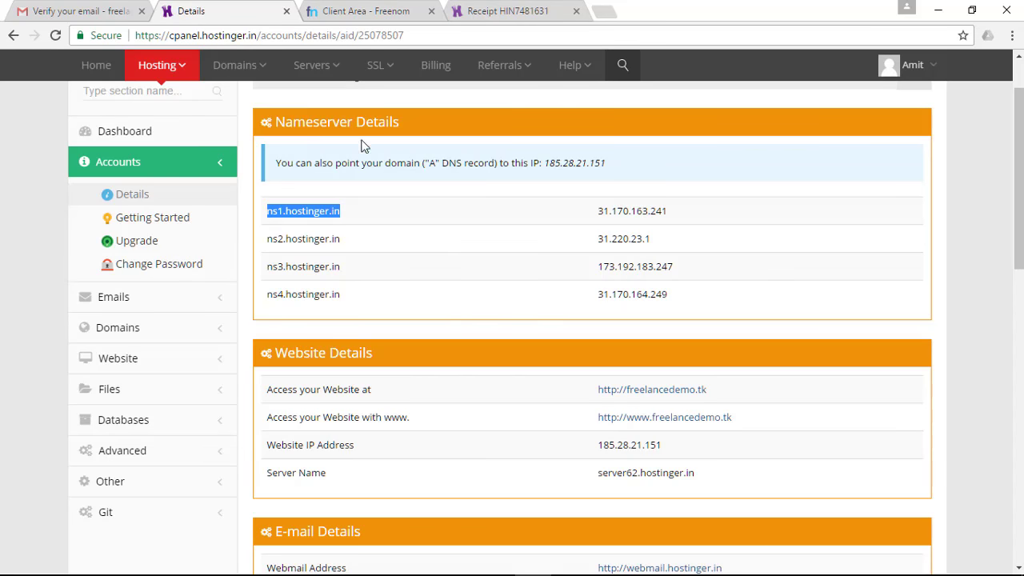
pyautogui.click(359, 220)
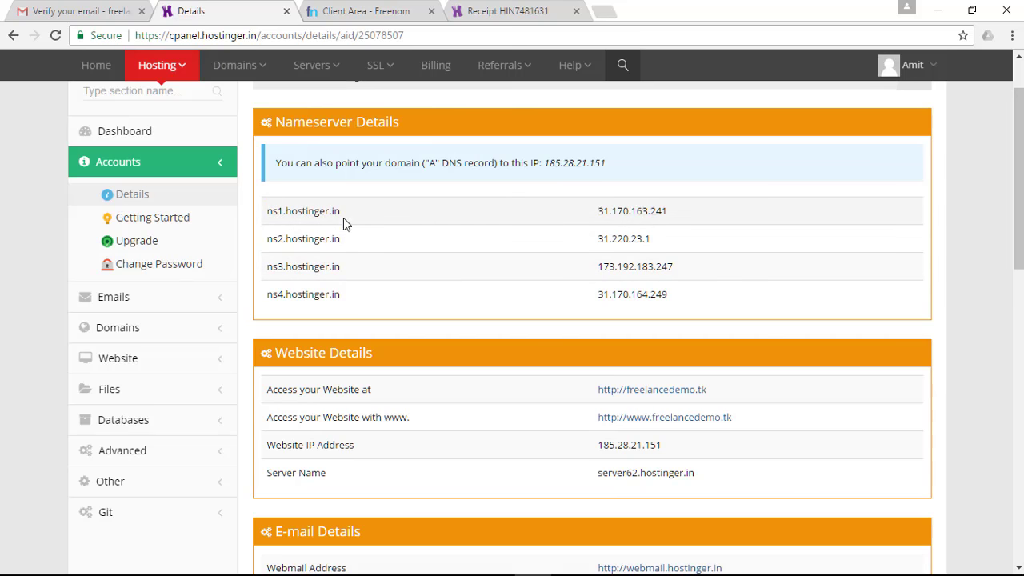
pyautogui.moveTo(340, 211); pyautogui.dragTo(269, 207)
pyautogui.hotkey('ctrl', 'c')
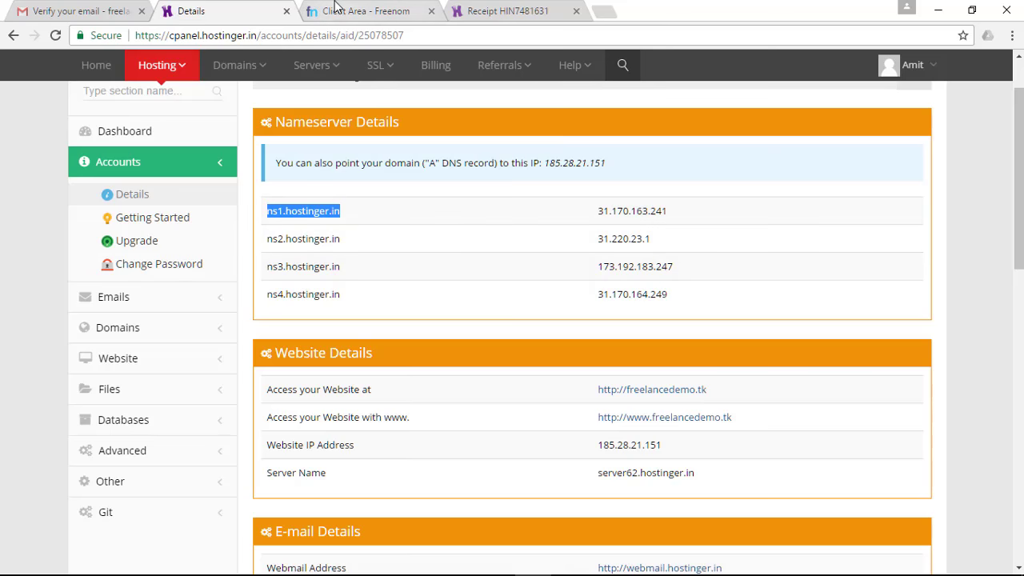
pyautogui.click(334, 12)
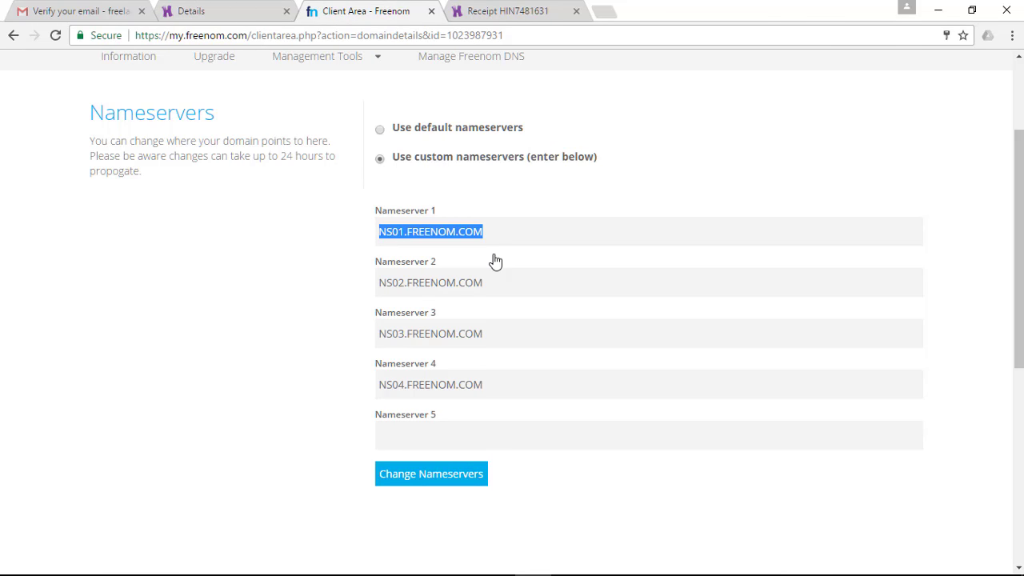
pyautogui.hotkey('ctrl', 'v')
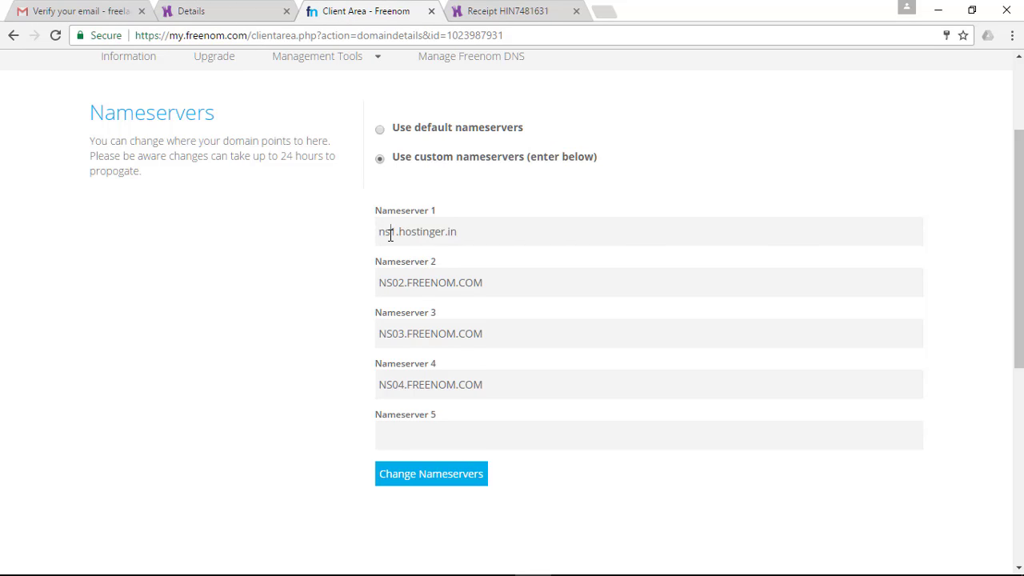
pyautogui.moveTo(528, 280); pyautogui.dragTo(269, 288)
pyautogui.hotkey('ctrl', 'v')
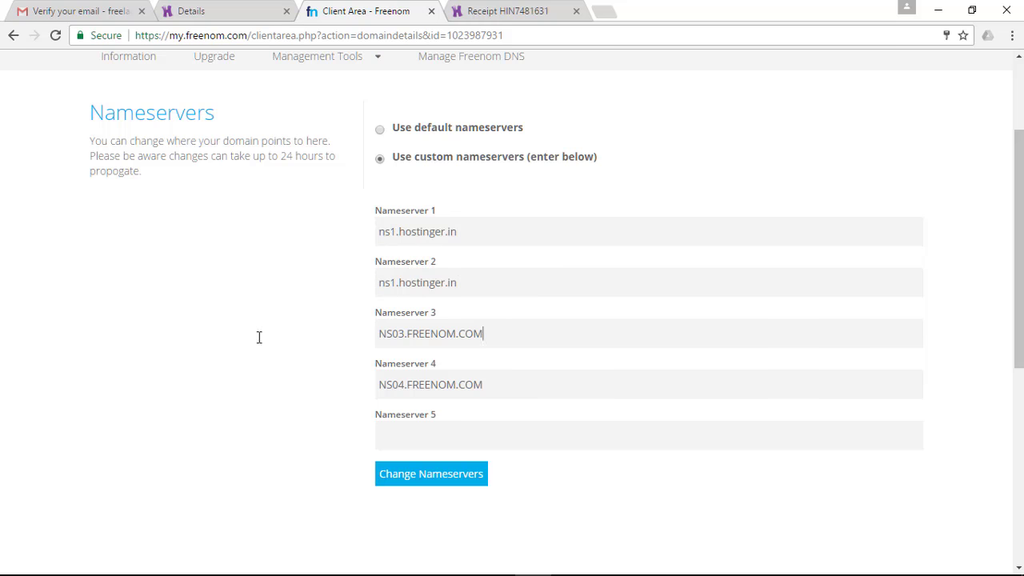
pyautogui.hotkey('ctrl', 'a')
pyautogui.hotkey('ctrl', 'v')
pyautogui.hotkey('ctrl', 'a')
pyautogui.hotkey('ctrl', 'v')
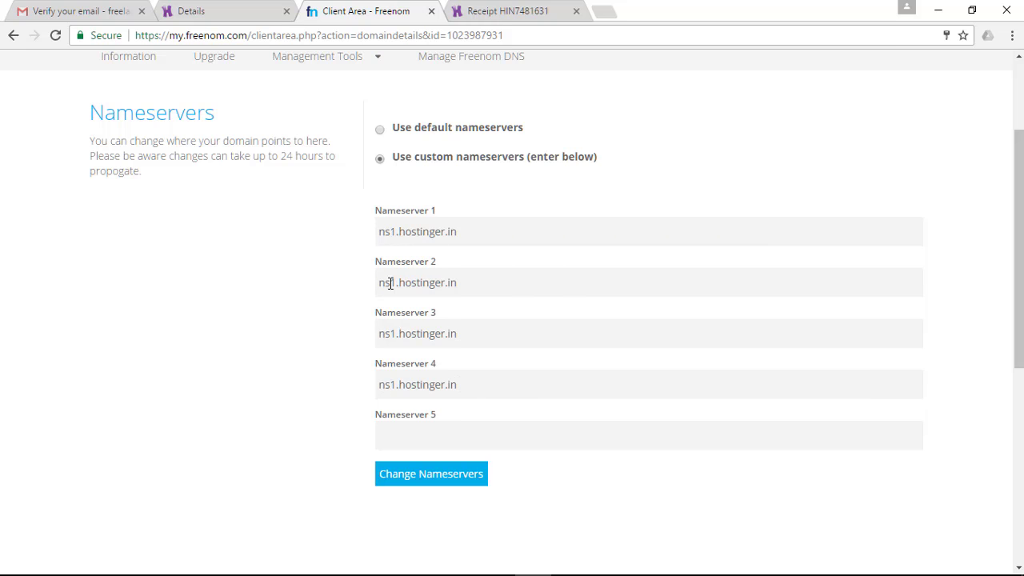
# Edit the digits so the fields read ns1–ns4.hostinger.in, leaving Nameserver 5 empty
pyautogui.press('BackSpace')
pyautogui.write('2')
pyautogui.click(476, 284)
pyautogui.moveTo(385, 334); pyautogui.dragTo(391, 334)
pyautogui.press('Delete')
pyautogui.write('3')
pyautogui.click(228, 11)
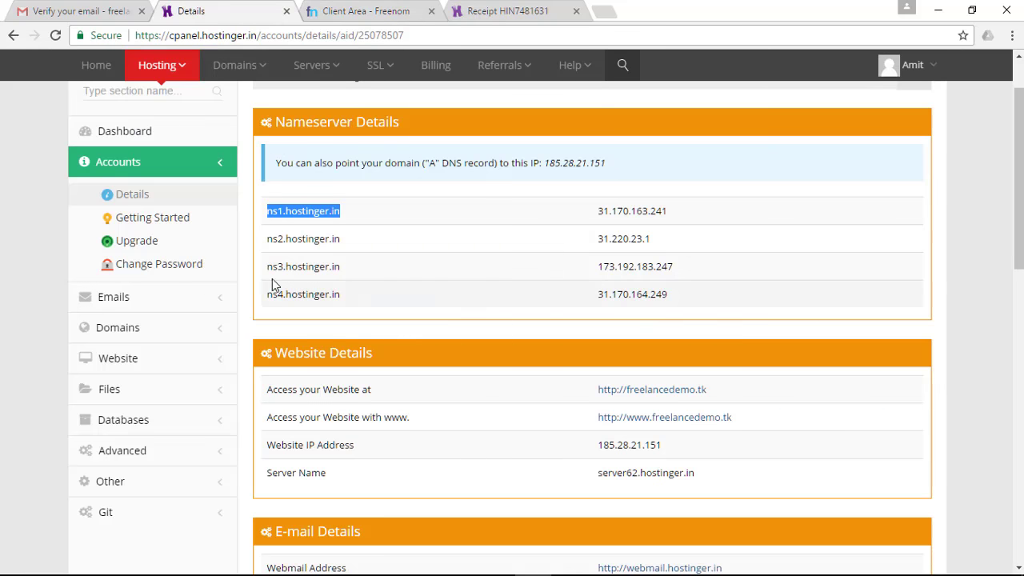
pyautogui.click(368, 10)
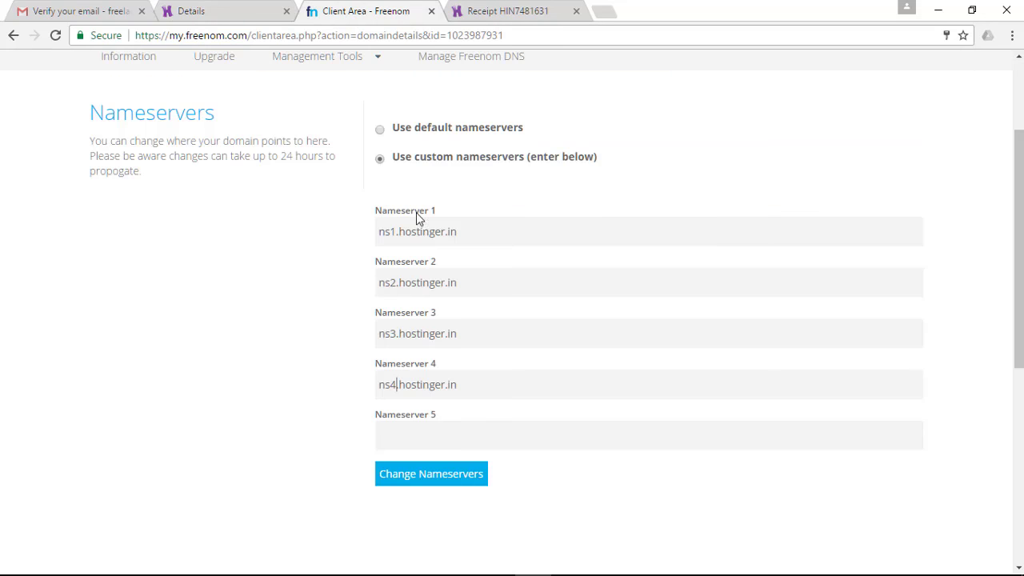
pyautogui.scroll(-2, 528, 383)
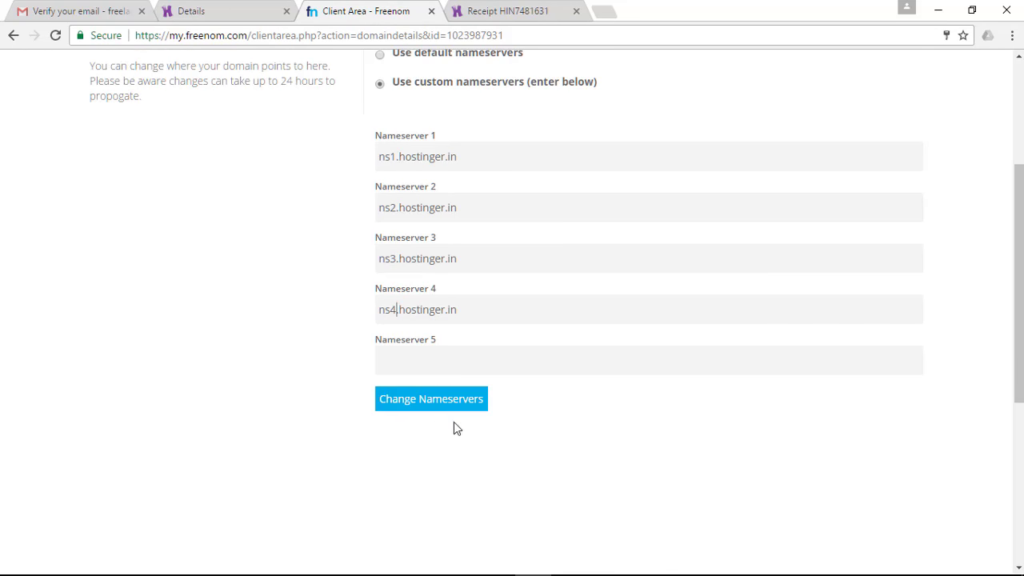
pyautogui.click(600, 12)
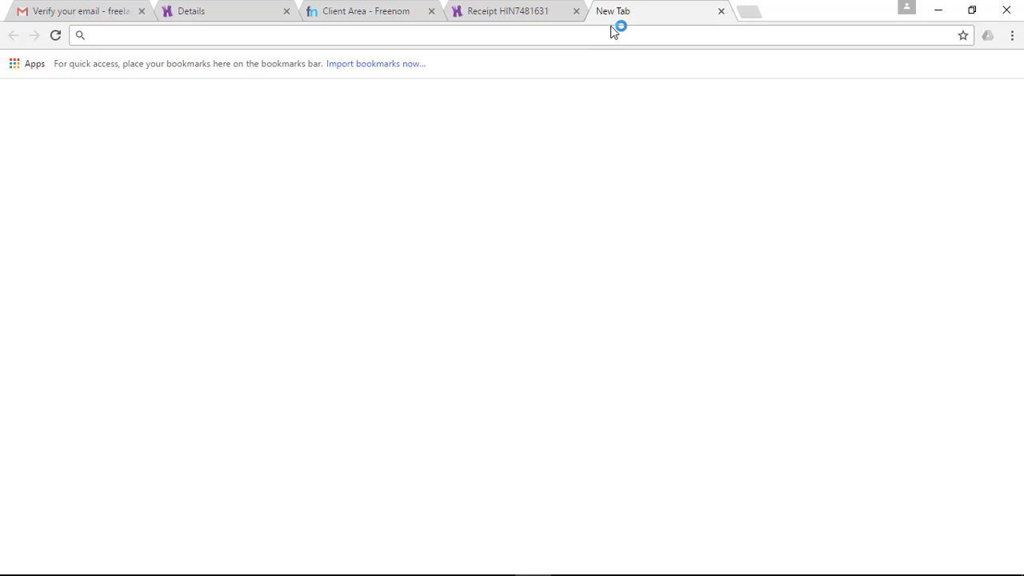
# Load freelancedemo.tk in the new tab; it fails with ERR_NAME_NOT_RESOLVED
pyautogui.click(393, 9)
pyautogui.scroll(2, 315, 289)
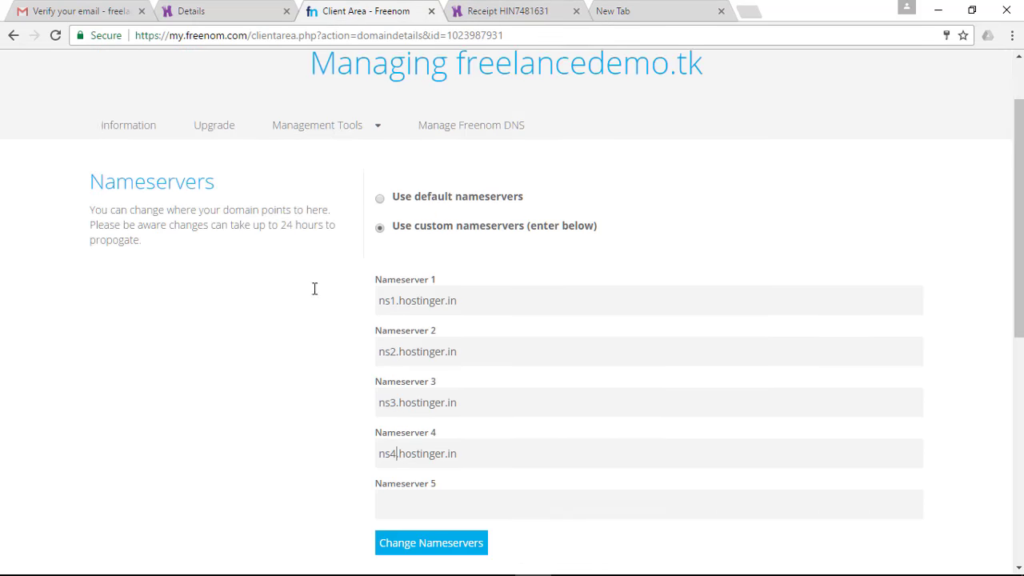
pyautogui.scroll(1, 314, 289)
pyautogui.click(563, 8)
pyautogui.click(613, 10)
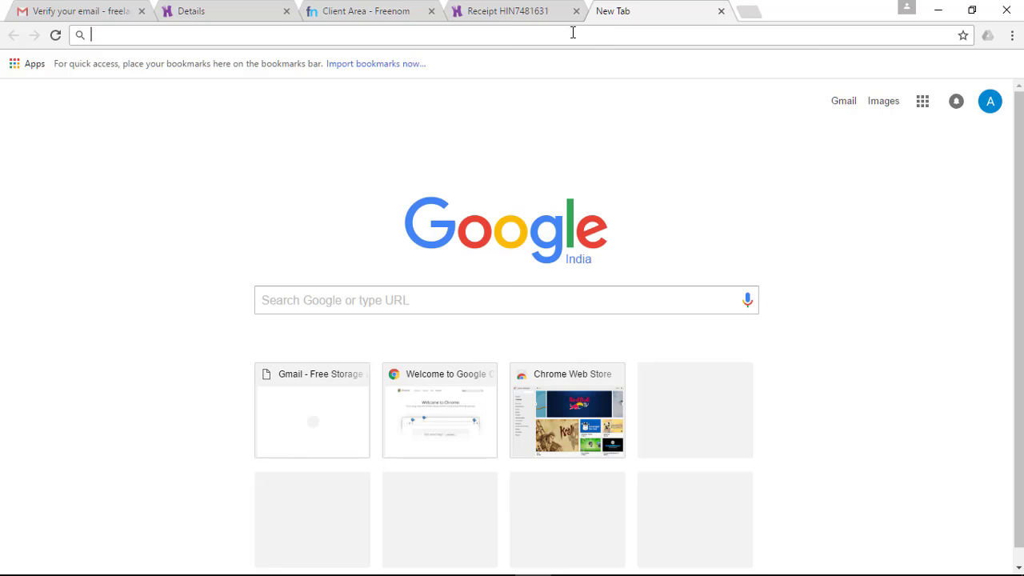
pyautogui.write('free')
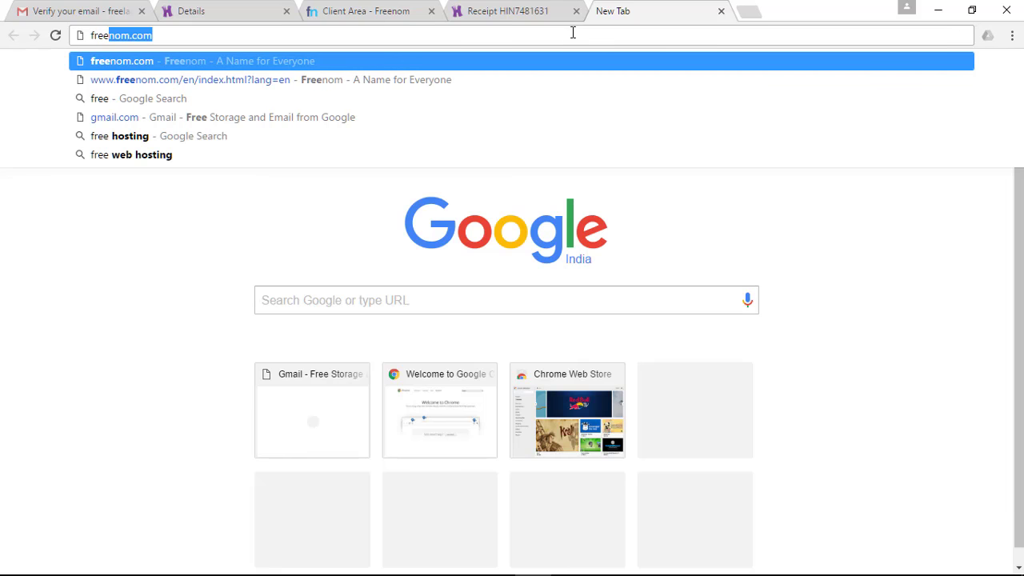
pyautogui.press('BackSpace')
pyautogui.press('BackSpace')
pyautogui.press('BackSpace')
pyautogui.press('BackSpace')
pyautogui.press('BackSpace')
pyautogui.write('f')
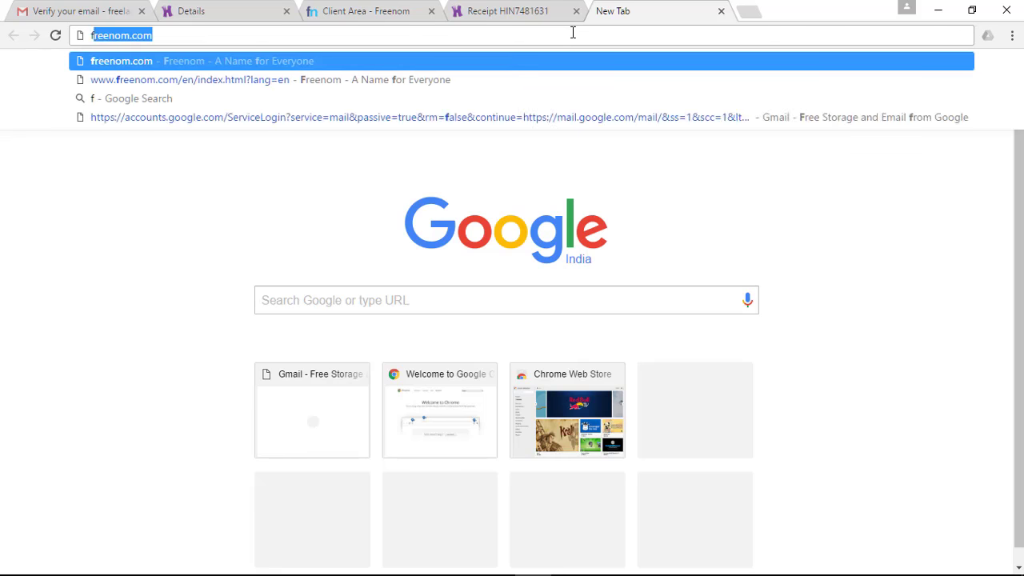
pyautogui.write('reelance')
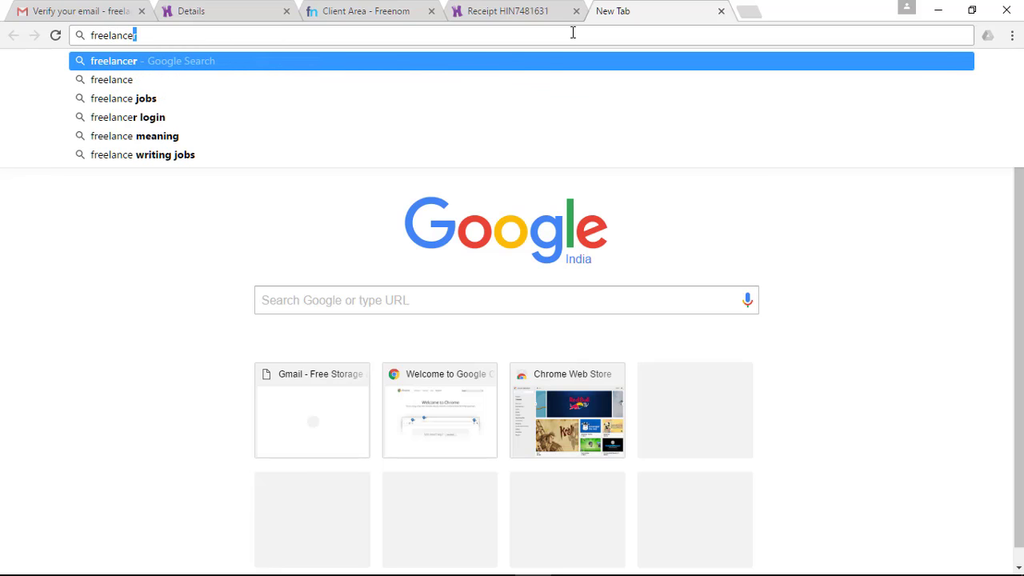
pyautogui.write('demo.tk')
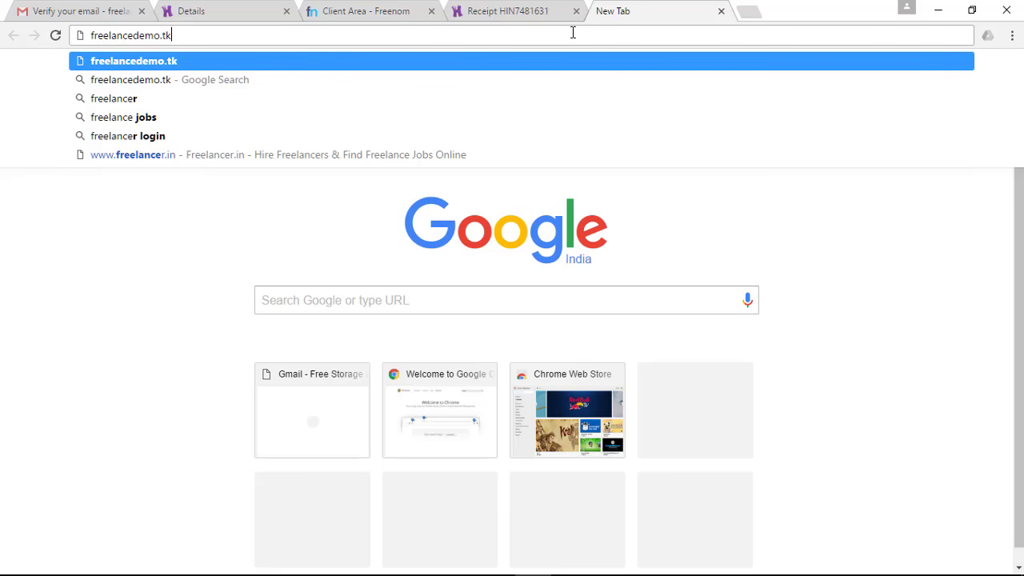
pyautogui.press('Return')
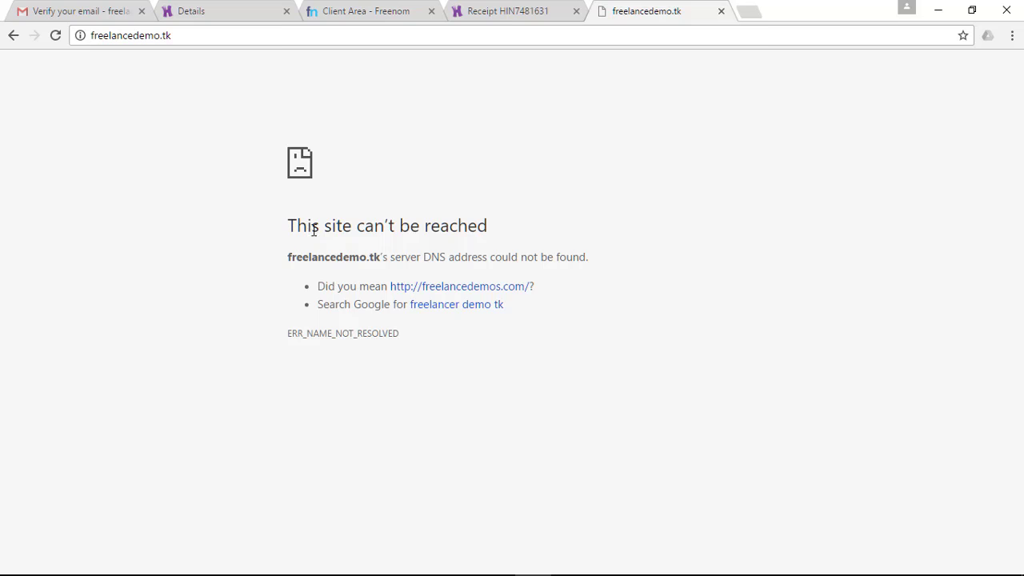
# Save the Hostinger nameservers for freelancedemo.tk with Change Nameservers
pyautogui.click(389, 13)
pyautogui.scroll(-5, 470, 212)
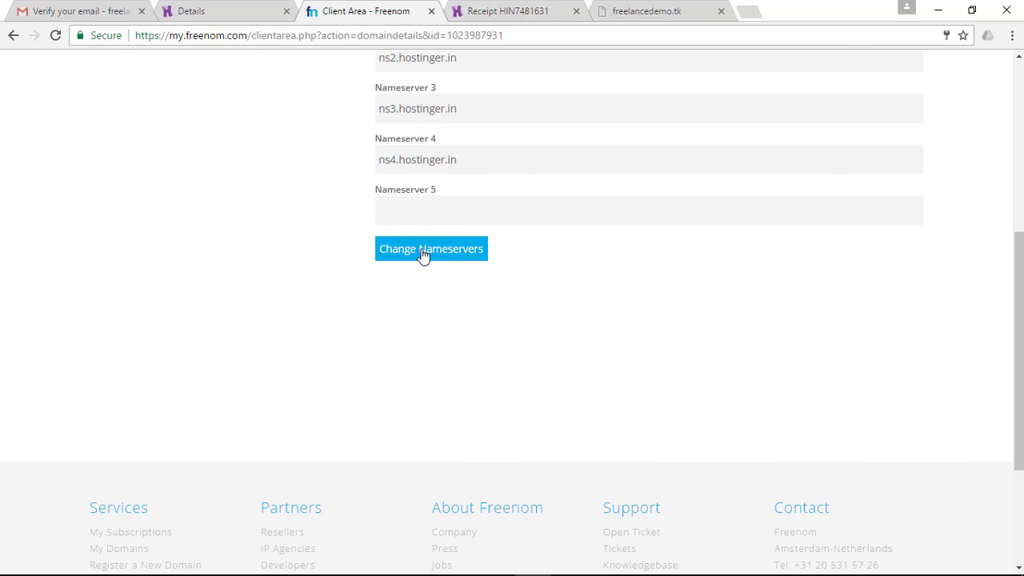
pyautogui.click(435, 257)
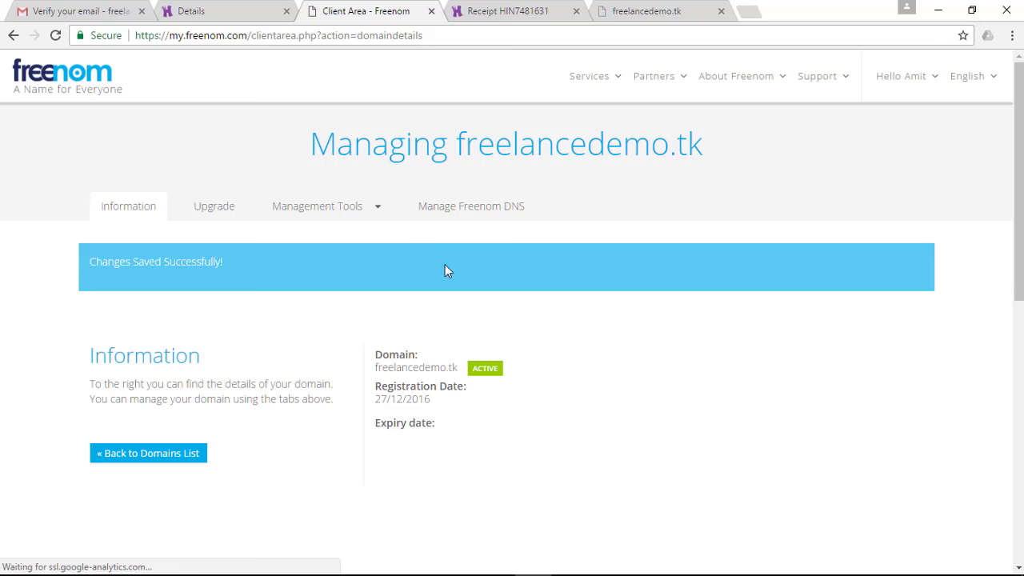
pyautogui.click(637, 12)
pyautogui.click(358, 37)
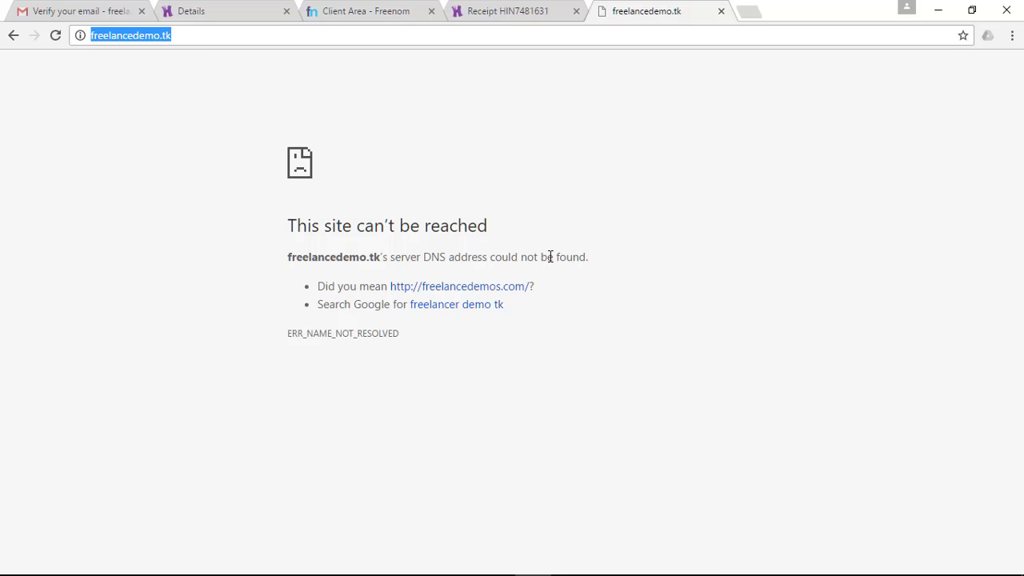
pyautogui.press('Return')
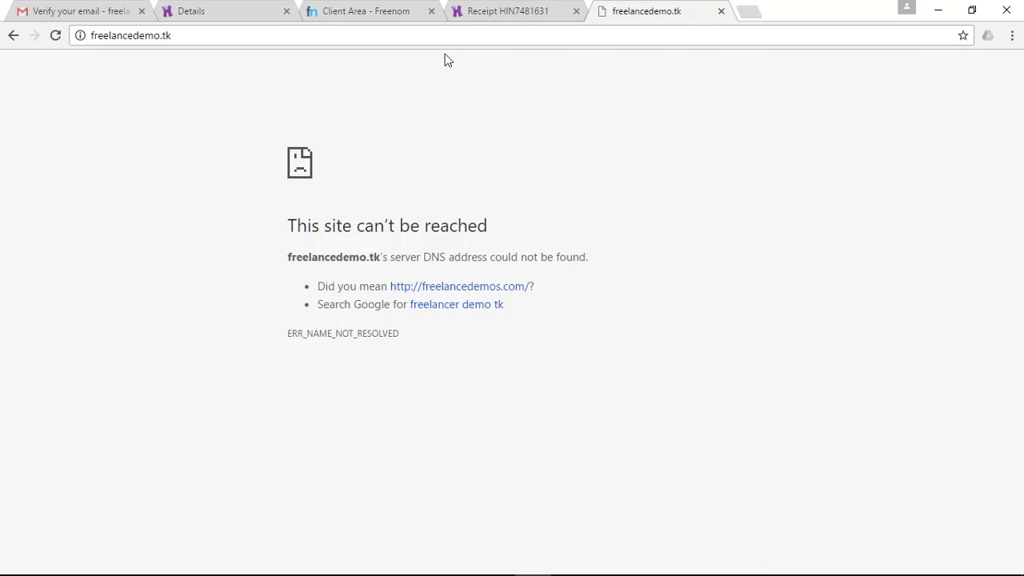
pyautogui.click(471, 11)
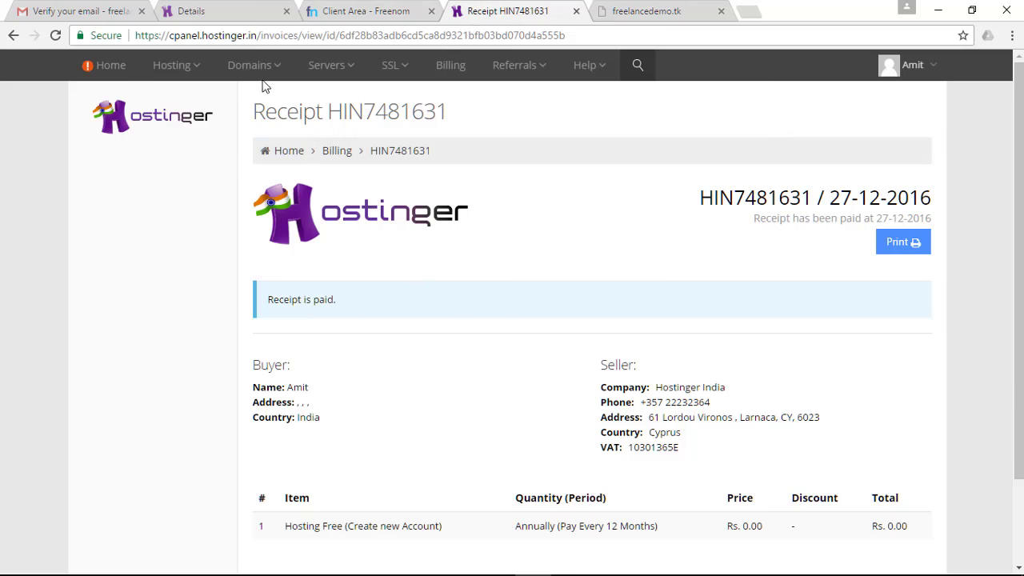
pyautogui.moveTo(165, 70)
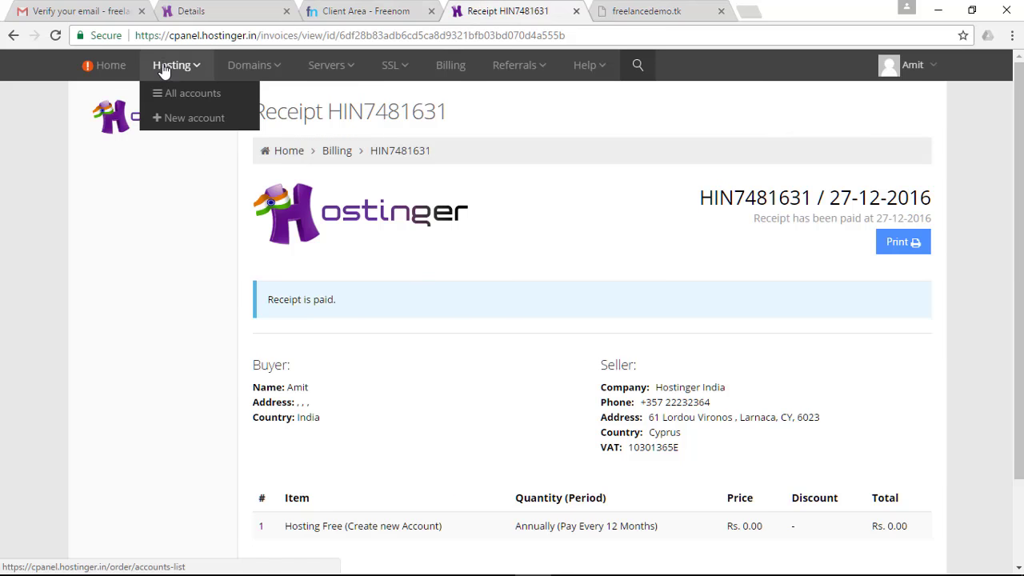
pyautogui.click(243, 9)
pyautogui.moveTo(187, 56)
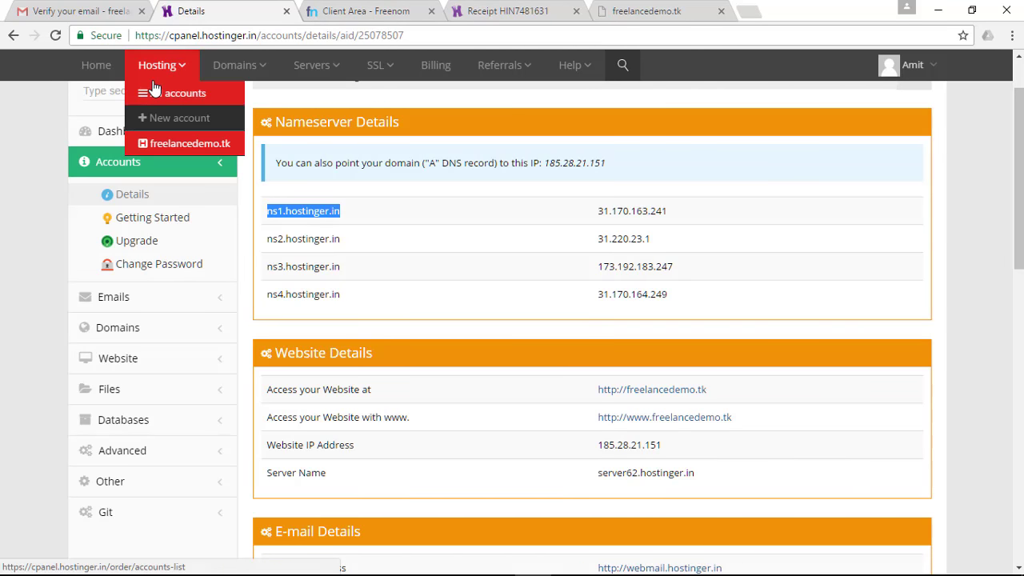
# Open the freelancedemo.tk hosting dashboard and read its note that DNS changes take up to 24 hours
pyautogui.click(176, 146)
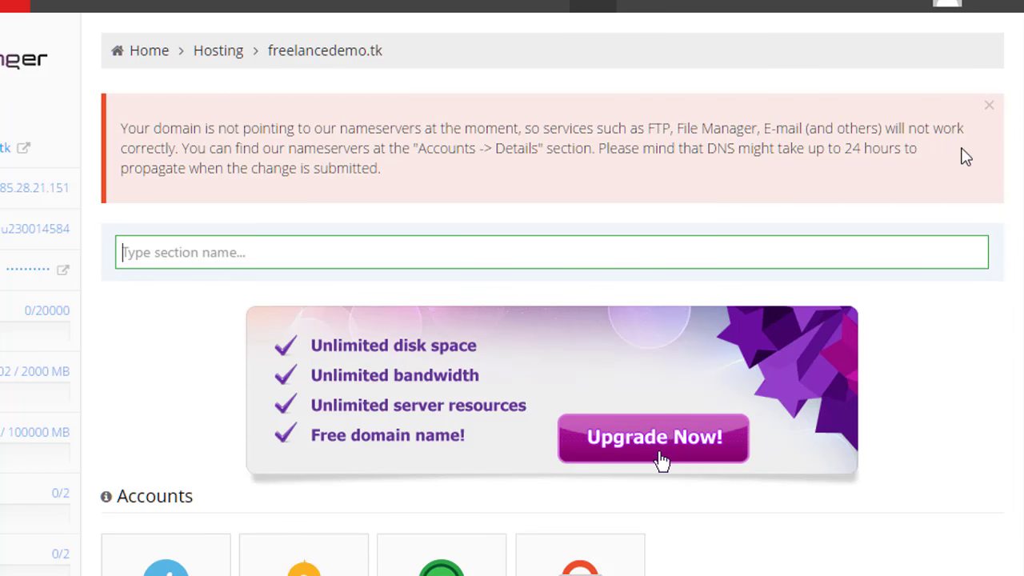
pyautogui.moveTo(597, 149); pyautogui.dragTo(423, 197)
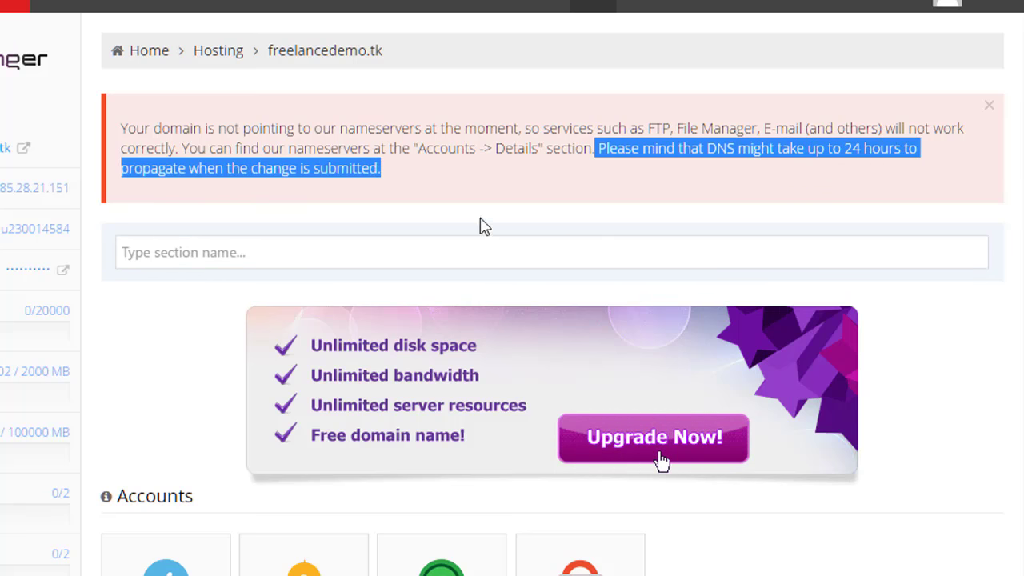
pyautogui.click(480, 190)
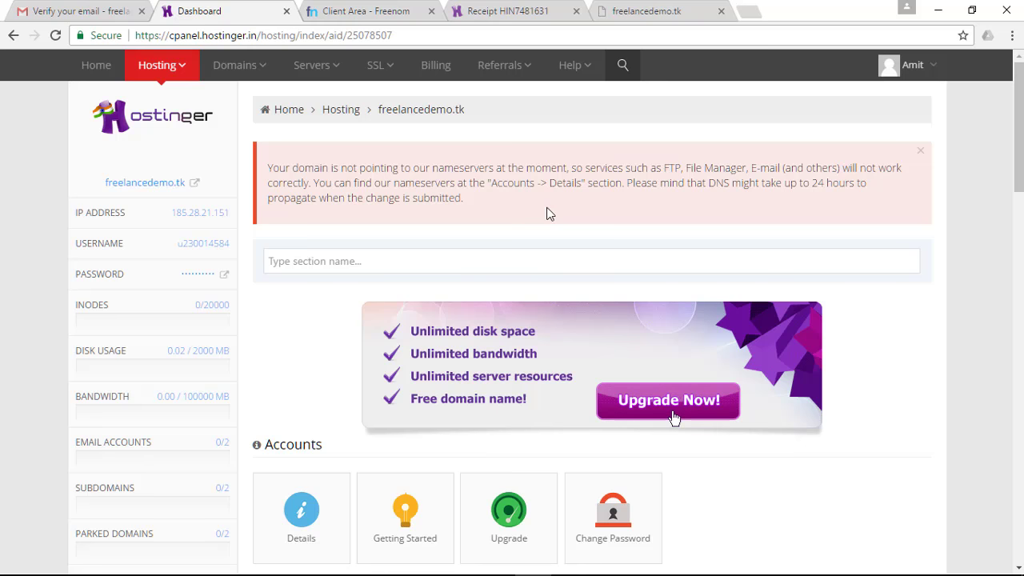
# Reload freelancedemo.tk again; it still can't be reached
pyautogui.click(646, 11)
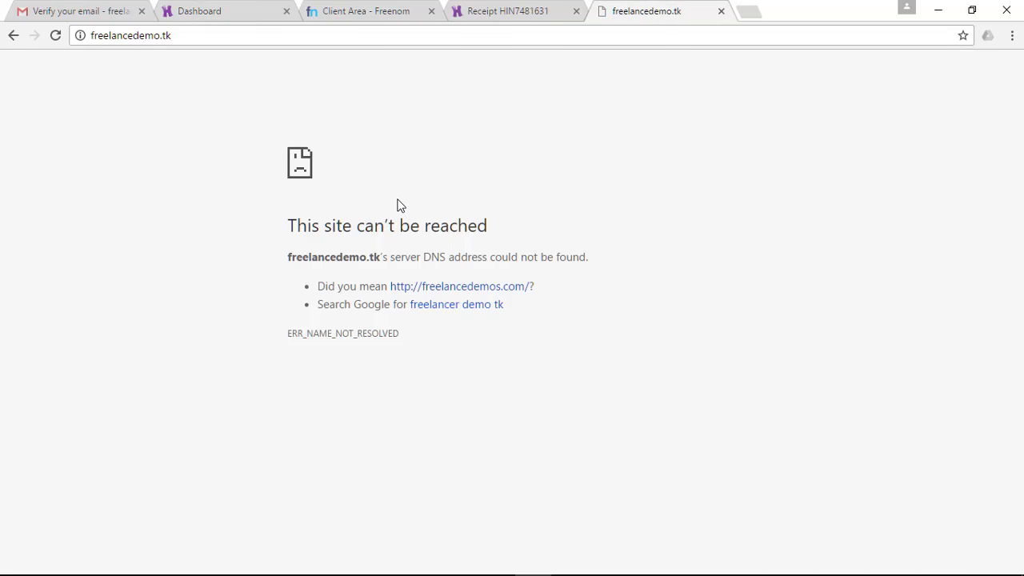
pyautogui.press('F5')
pyautogui.click(228, 37)
# Open freelancedemo.tk in a new tab from the domain name on Freenom's details page
pyautogui.click(373, 9)
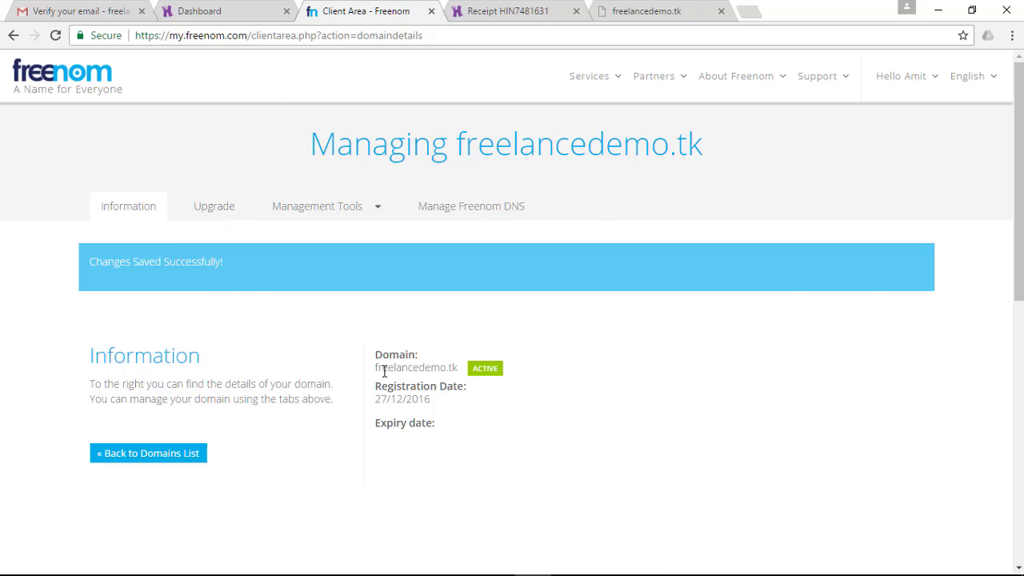
pyautogui.moveTo(375, 368); pyautogui.dragTo(440, 372)
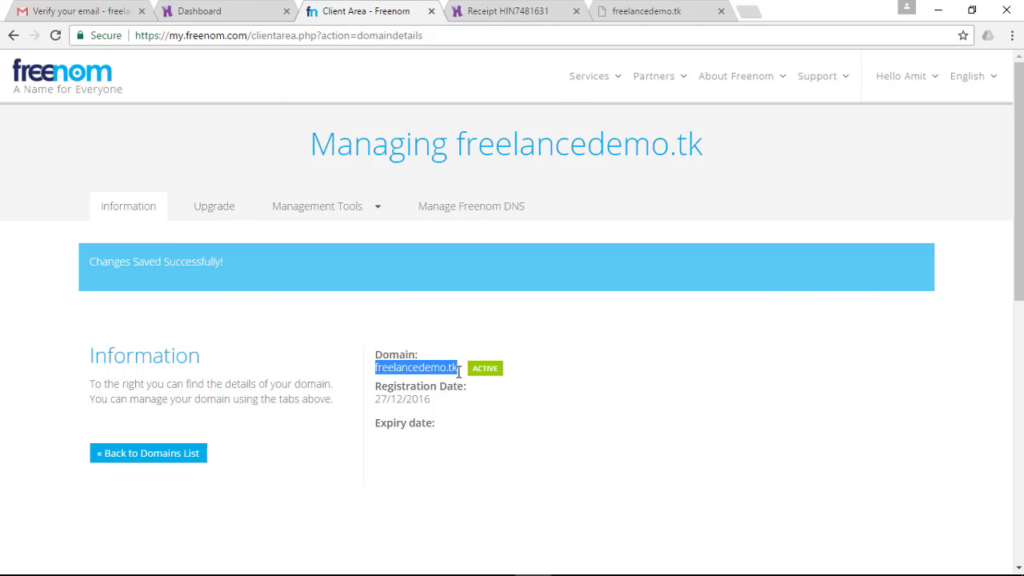
pyautogui.rightClick(459, 371)
pyautogui.click(522, 401)
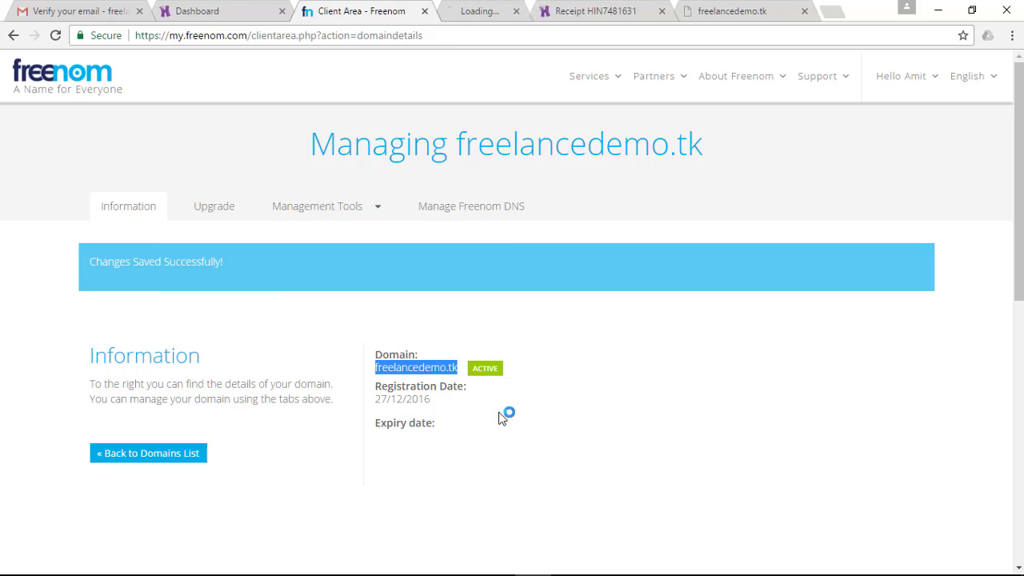
# Close the stale error tab, leaving Hostinger's 'Your account has been created!' page, then open the Gmail inbox
pyautogui.click(496, 10)
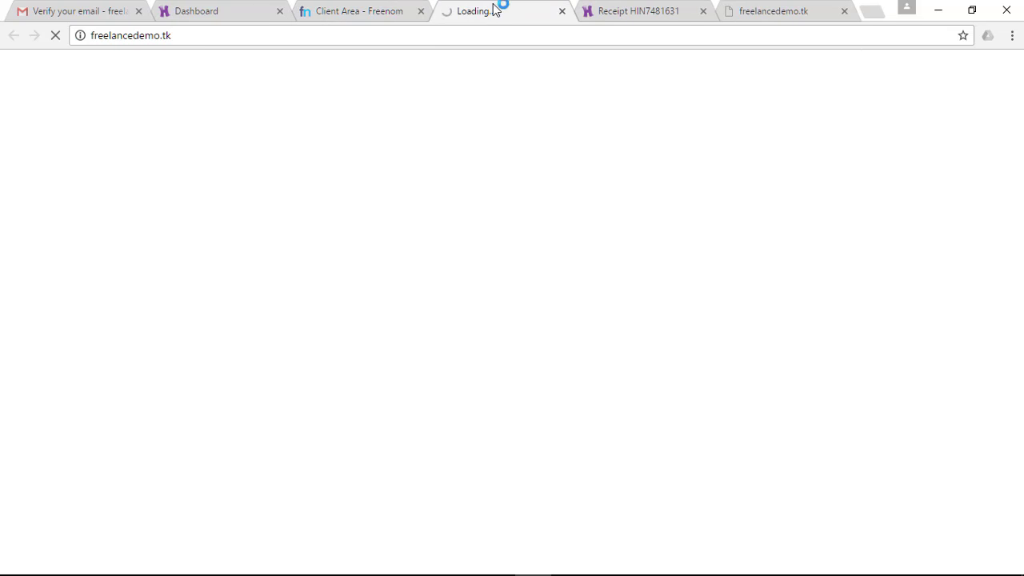
pyautogui.click(844, 12)
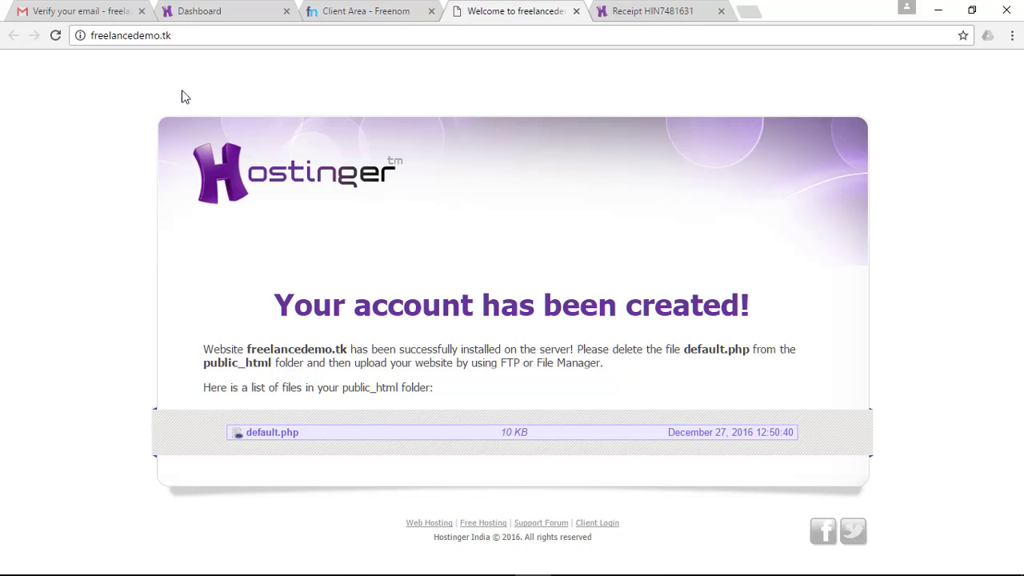
pyautogui.click(214, 37)
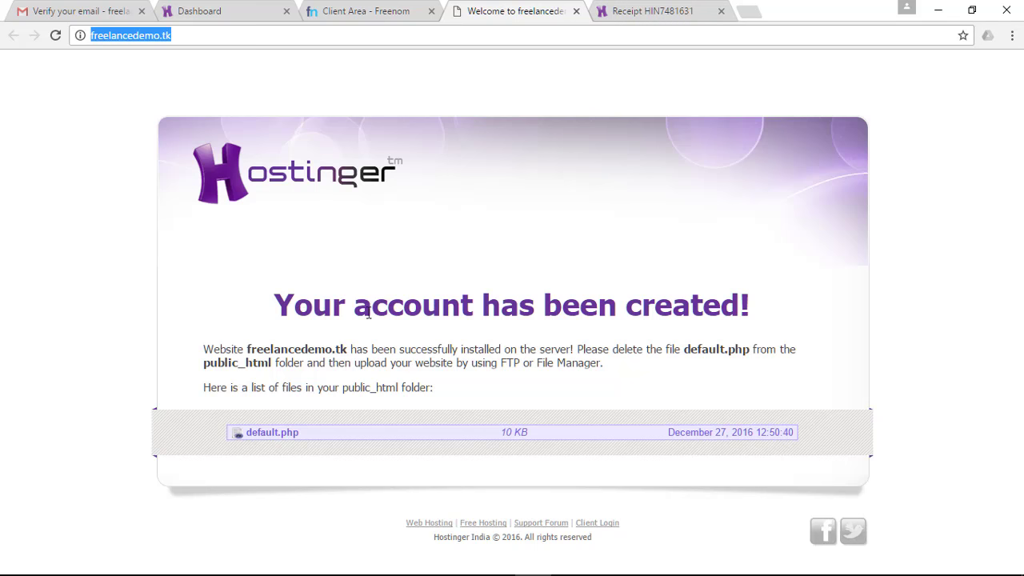
pyautogui.click(70, 15)
pyautogui.click(50, 177)
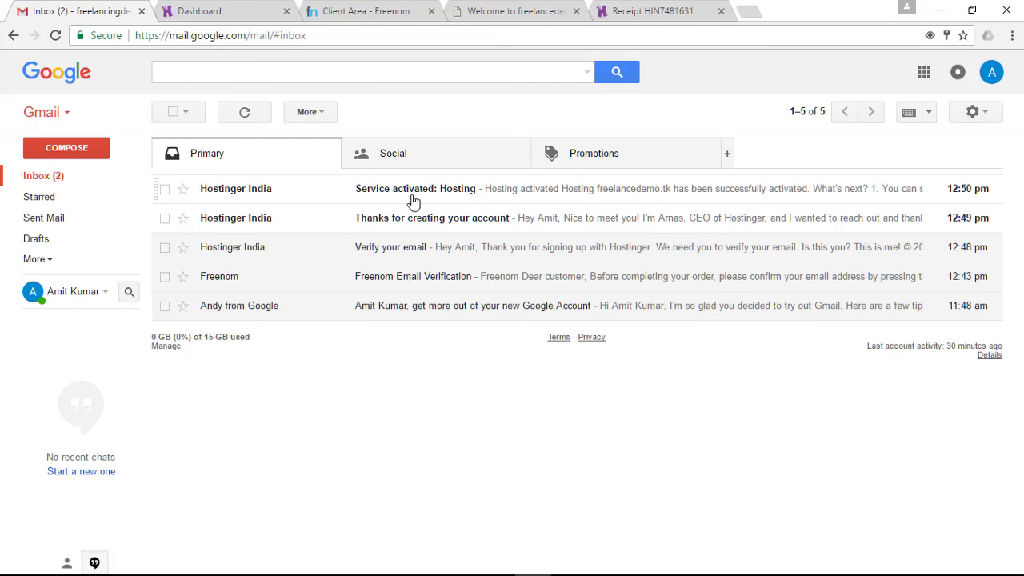
# Read the 'Service activated: Hosting' email, then return to the freelancedemo.tk welcome page
pyautogui.click(404, 192)
pyautogui.scroll(-2, 432, 264)
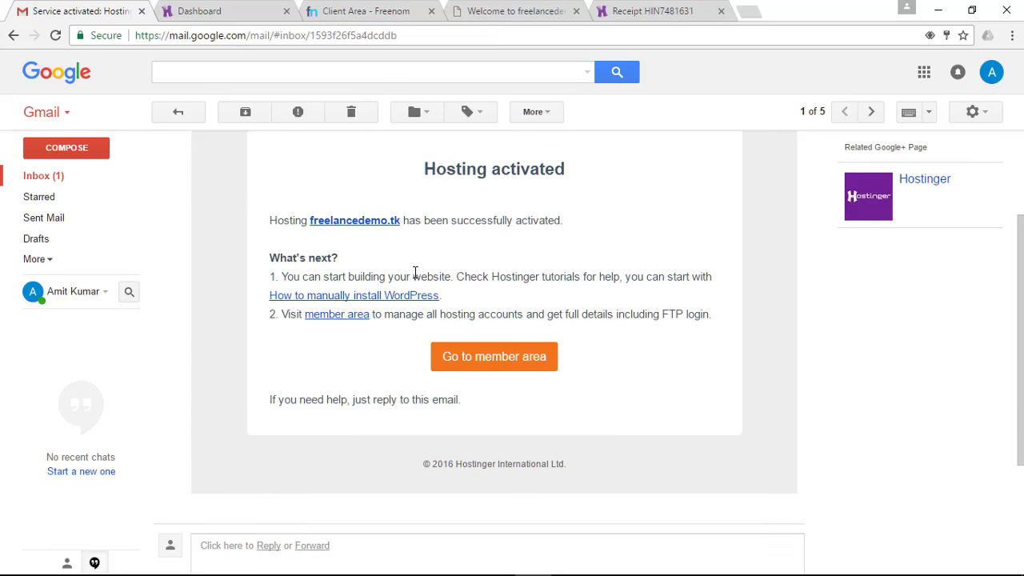
pyautogui.scroll(2, 392, 267)
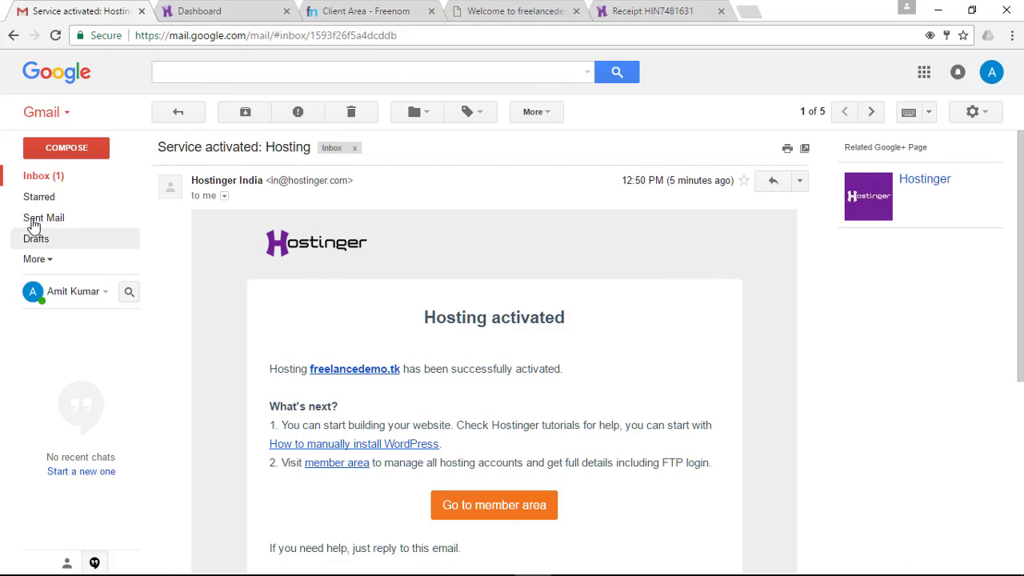
pyautogui.click(33, 177)
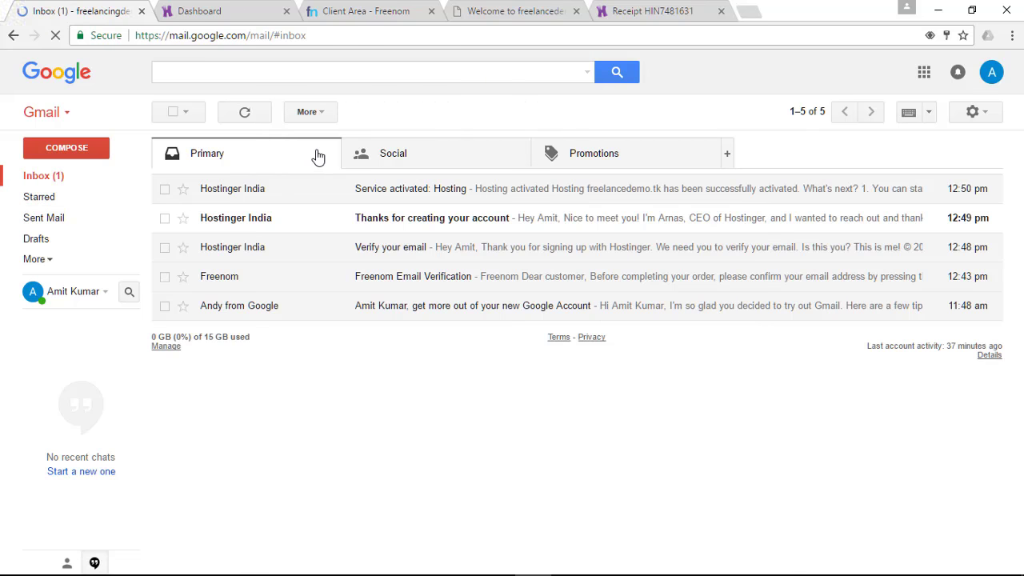
pyautogui.click(560, 10)
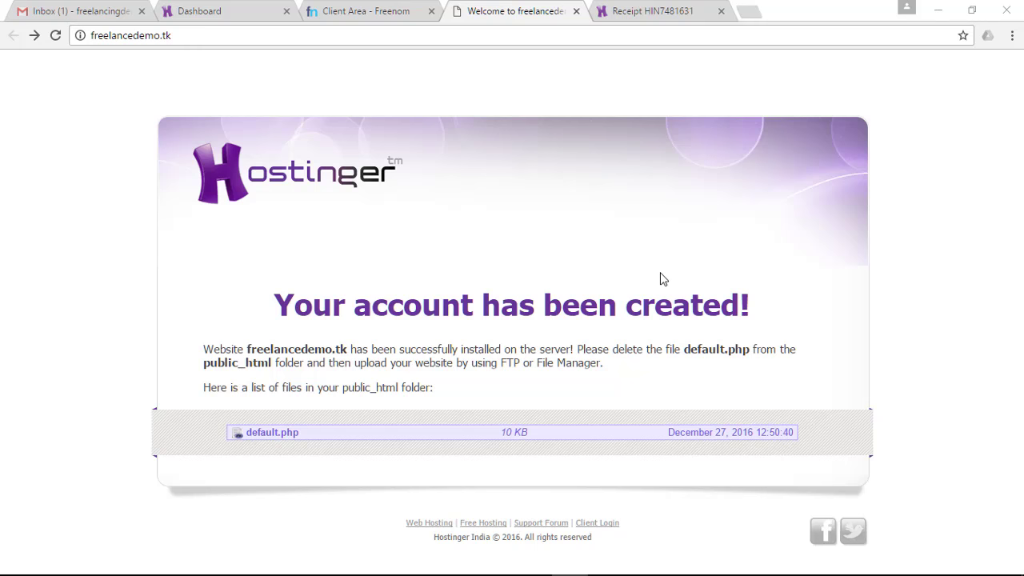
# Reopen freelancedemo.tk's hosting dashboard and scroll to its Website tools like Auto Installer
pyautogui.click(209, 11)
pyautogui.moveTo(272, 93)
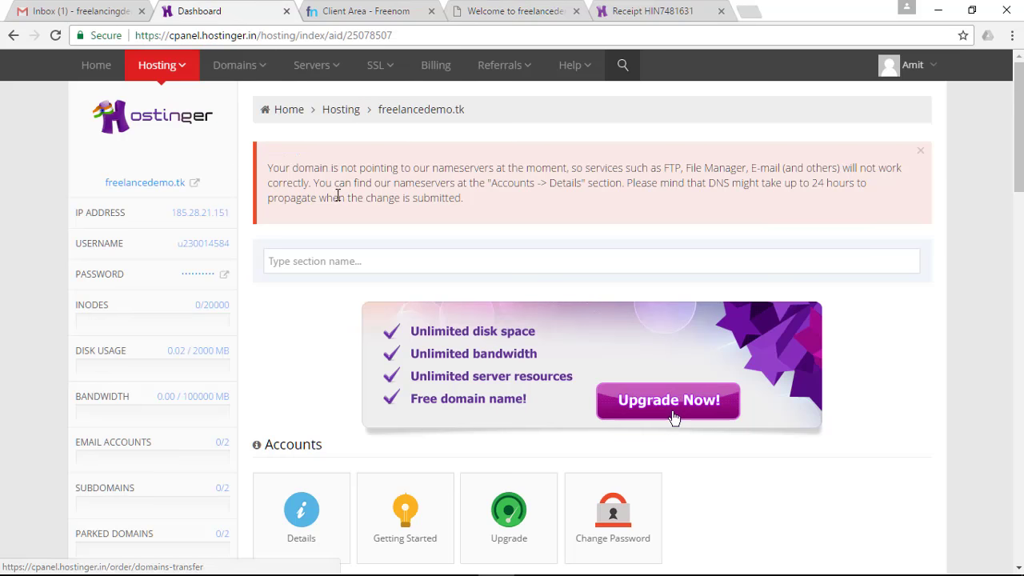
pyautogui.moveTo(169, 72)
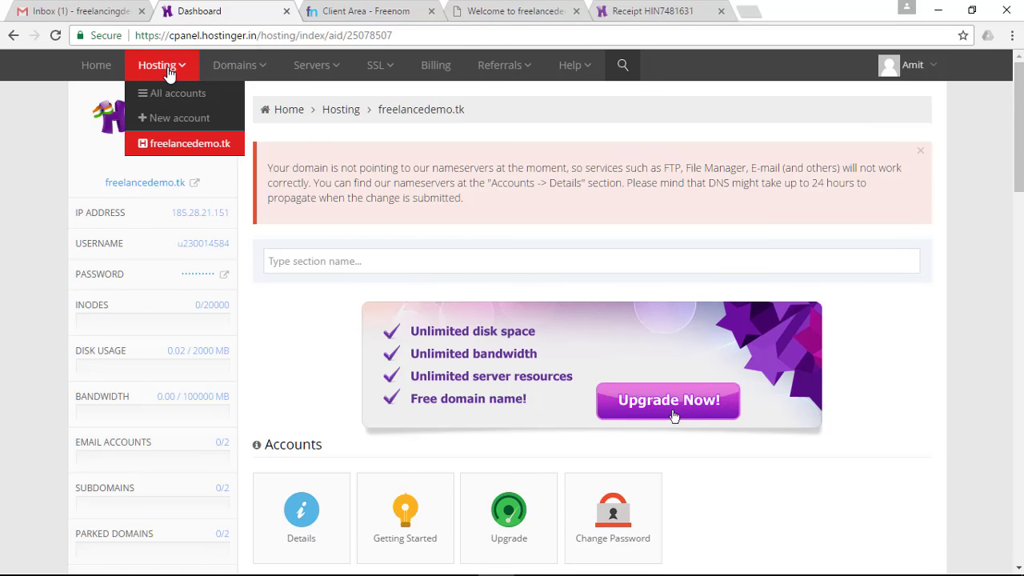
pyautogui.click(176, 153)
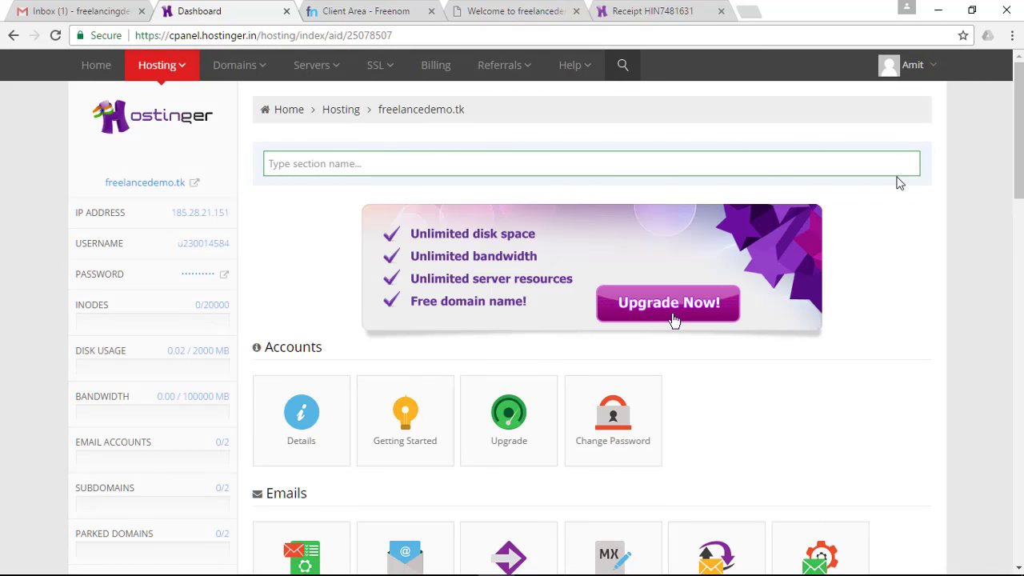
pyautogui.scroll(-3, 334, 308)
pyautogui.scroll(-6, 388, 260)
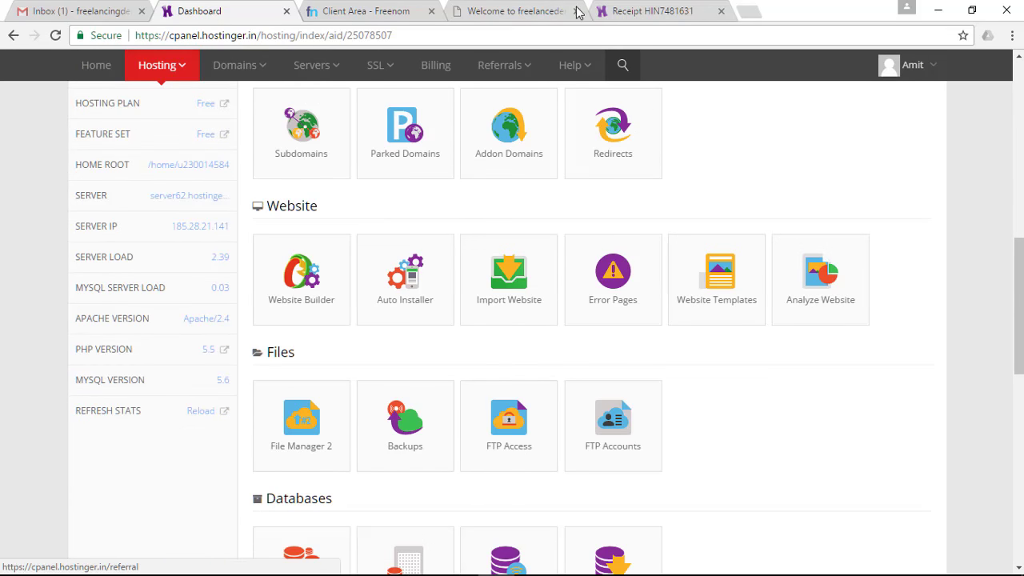
pyautogui.click(512, 10)
pyautogui.click(248, 15)
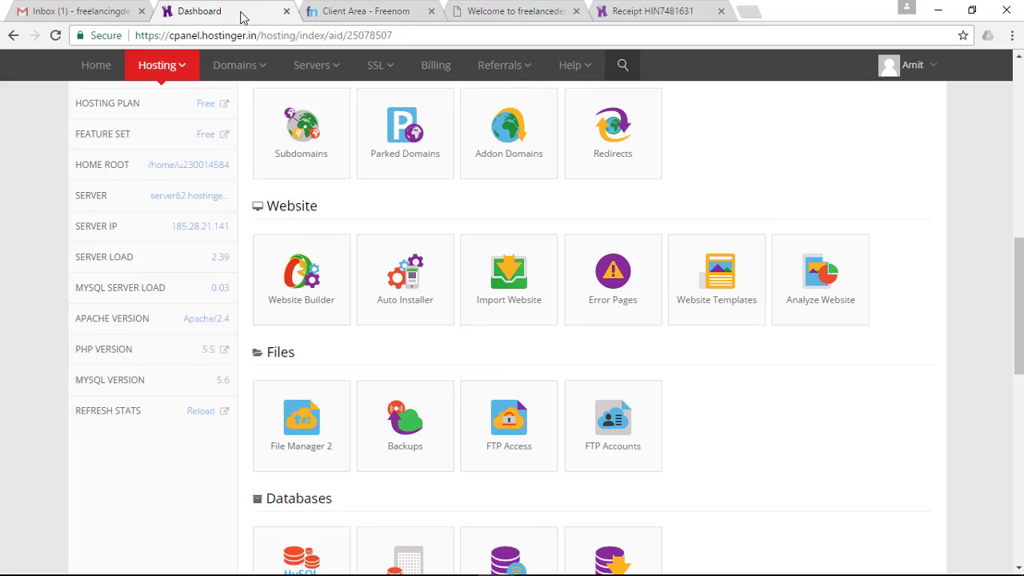
pyautogui.scroll(-4, 480, 341)
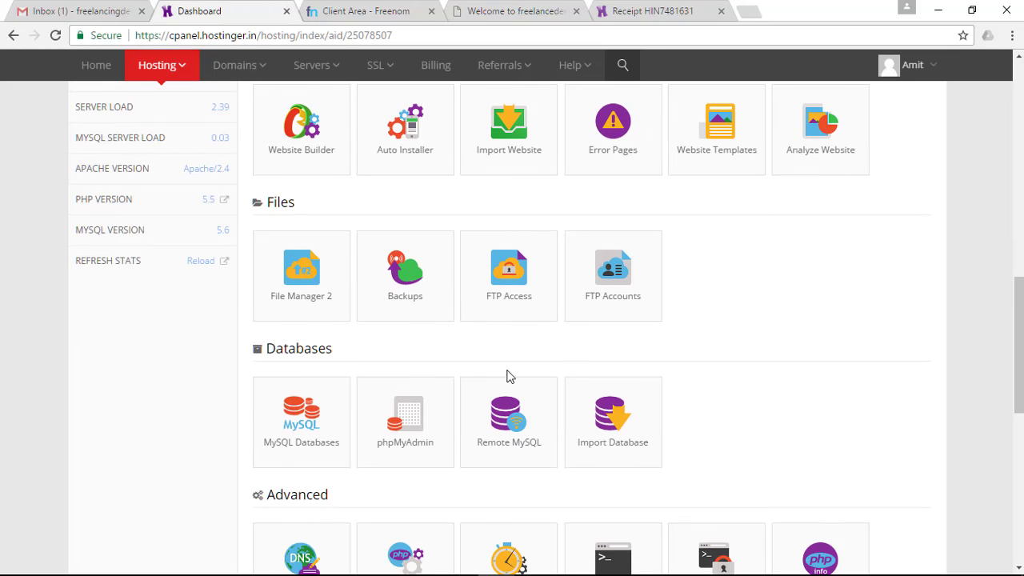
pyautogui.scroll(4, 429, 337)
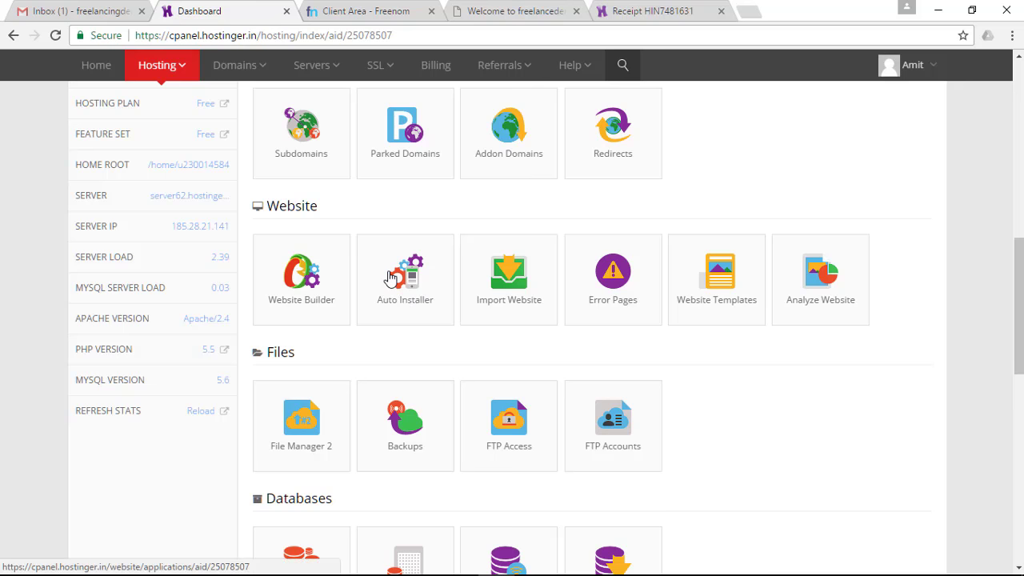
# Search the Auto Installer for 'wordpress' and pick the WordPress 4.7 installer
pyautogui.click(411, 289)
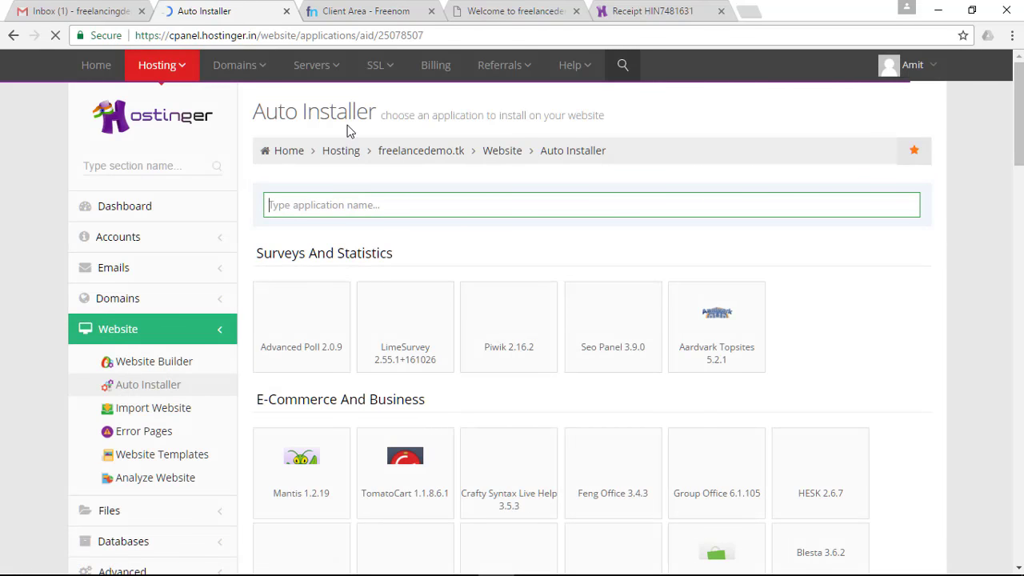
pyautogui.write('wordpr')
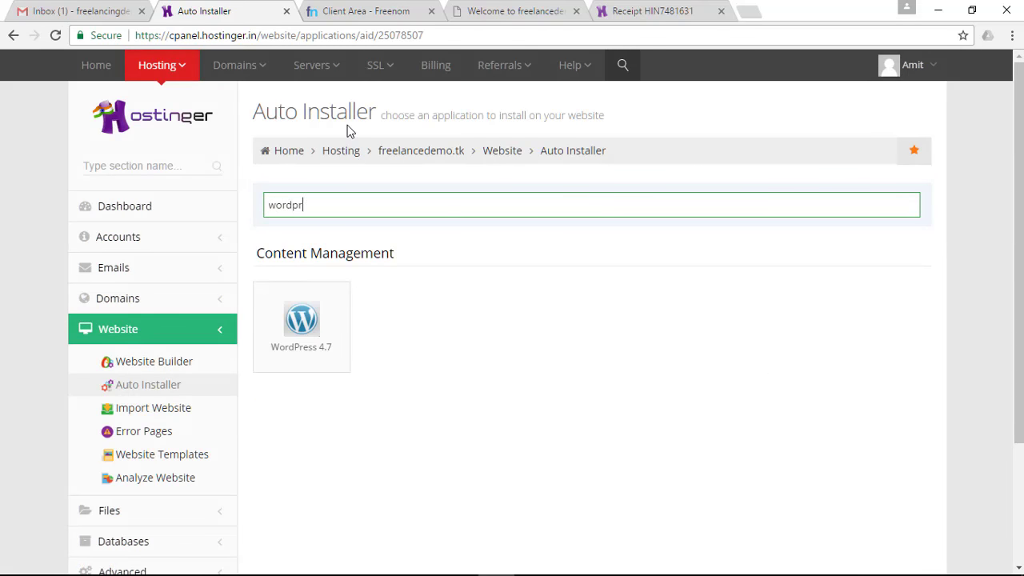
pyautogui.write('ess')
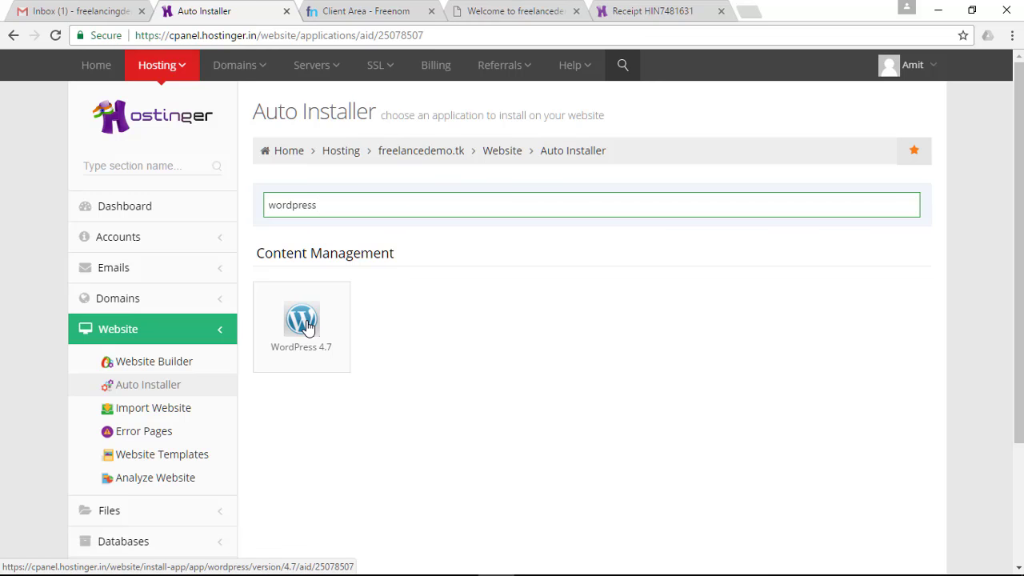
pyautogui.click(308, 327)
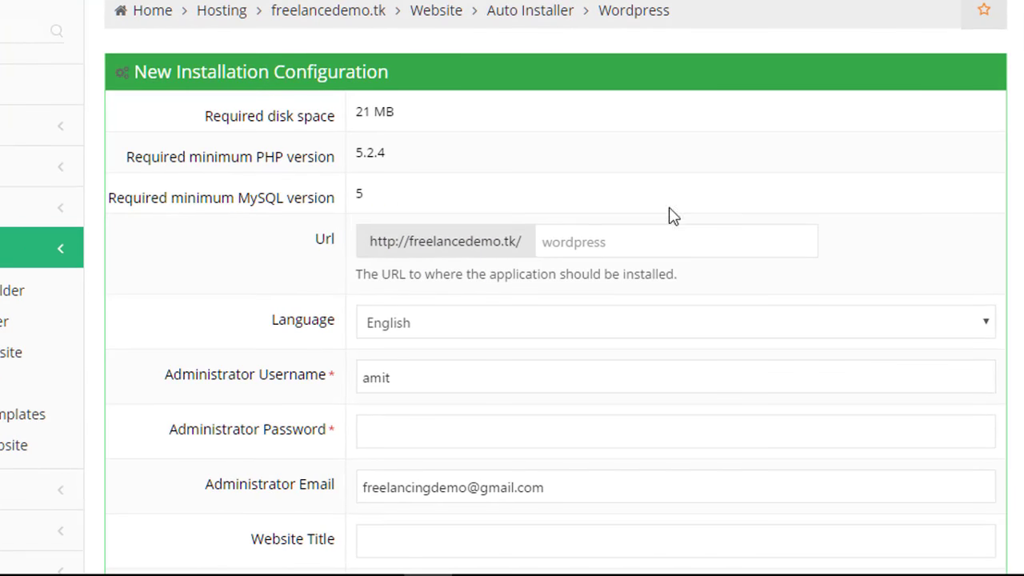
# Replace the prefilled administrator username and enter an administrator password
pyautogui.scroll(-1, 536, 233)
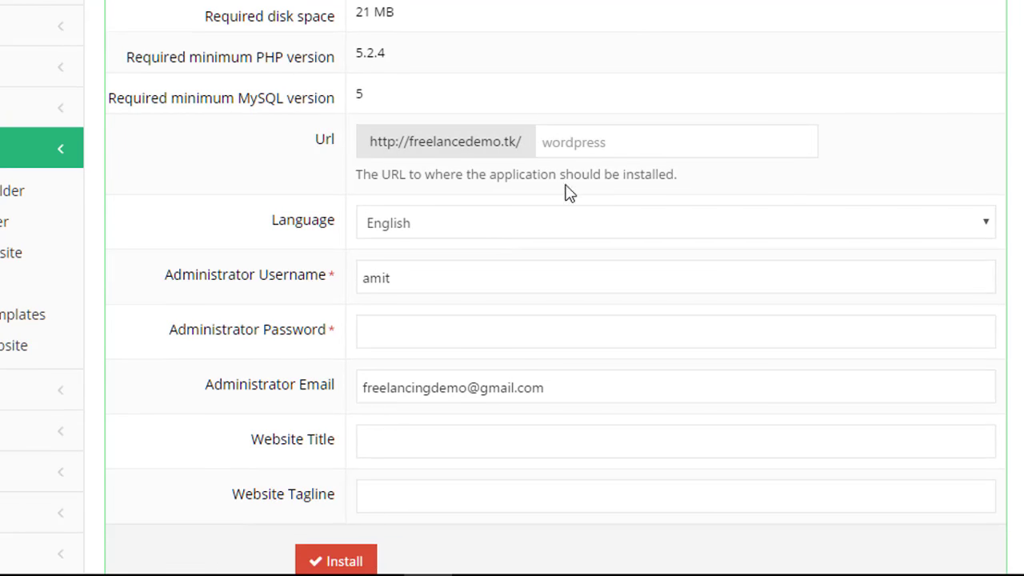
pyautogui.scroll(-1, 567, 192)
pyautogui.doubleClick(439, 181)
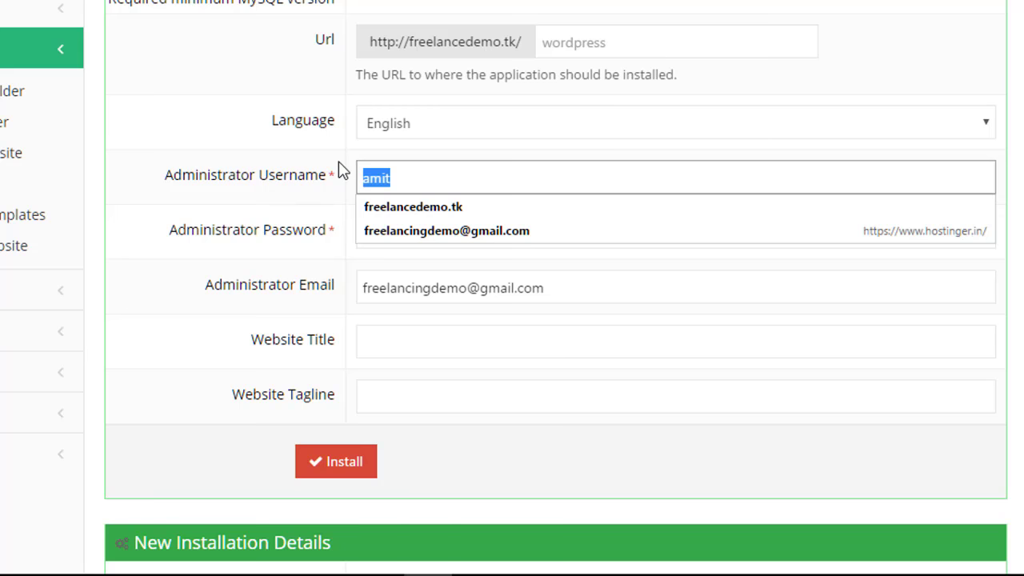
pyautogui.write('freelancedemo')
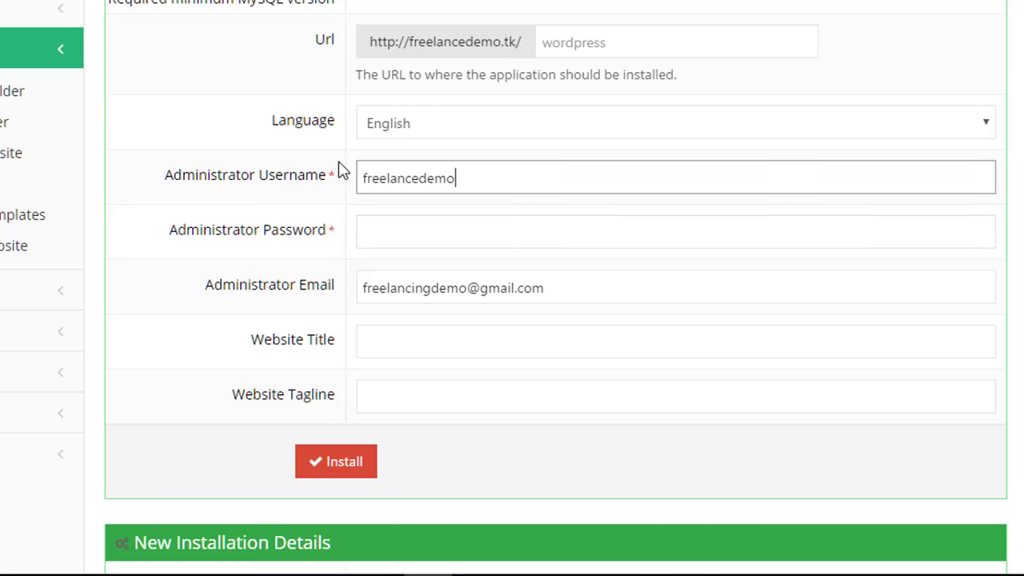
pyautogui.press('Tab')
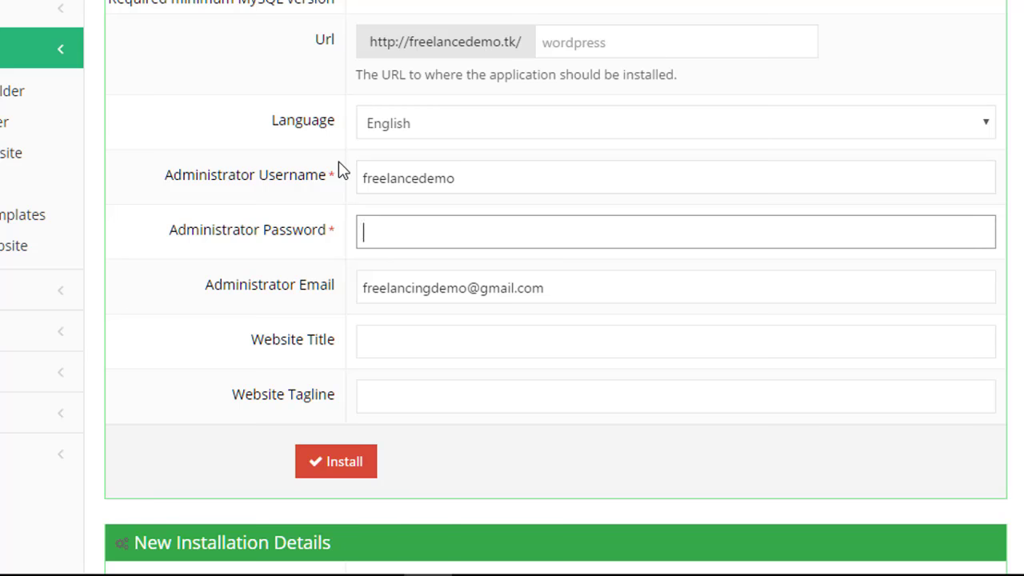
pyautogui.write('••••••••••••')
pyautogui.press('Tab')
pyautogui.press('Tab')
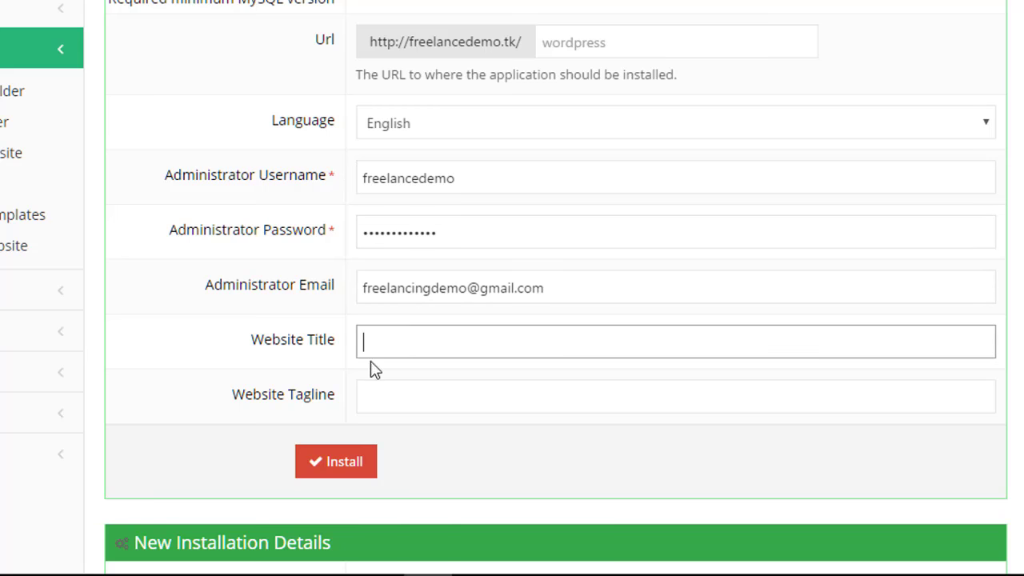
# Enter website title 'Freelance Demo' and tagline 'Preview Demo For Clients'
pyautogui.scroll(-1, 338, 359)
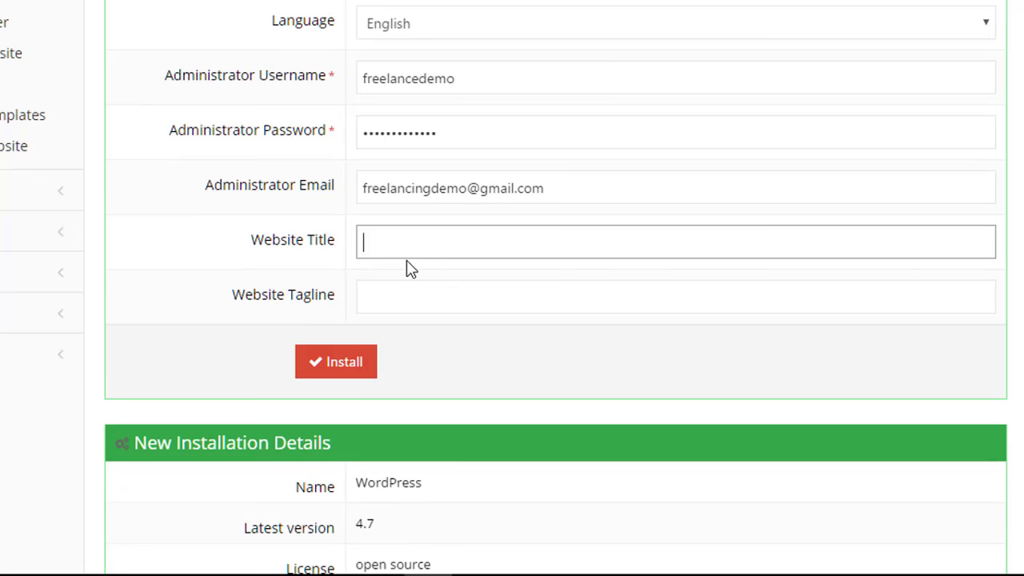
pyautogui.write('Freelance Demo')
pyautogui.press('Tab')
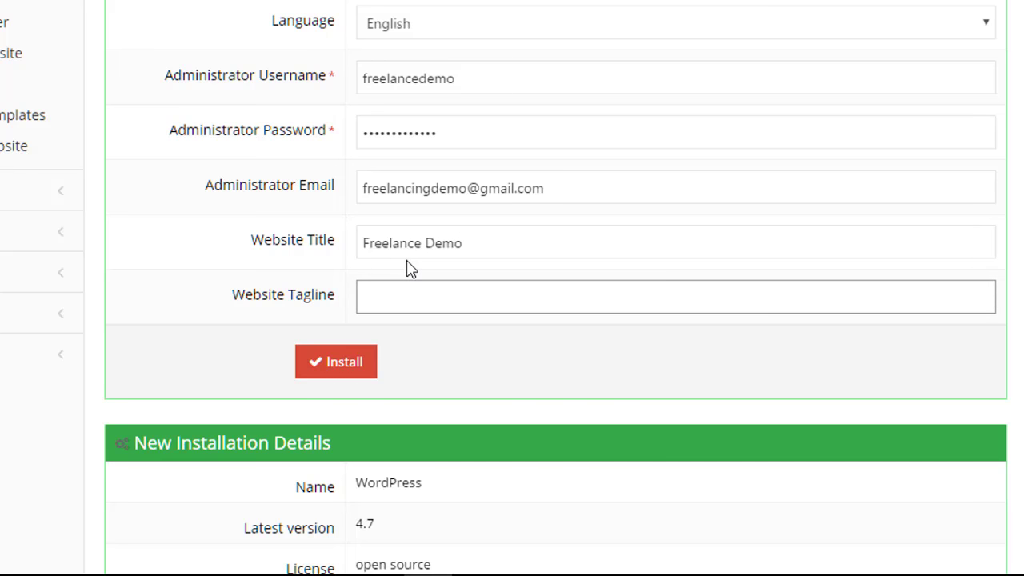
pyautogui.write('Preview Dem')
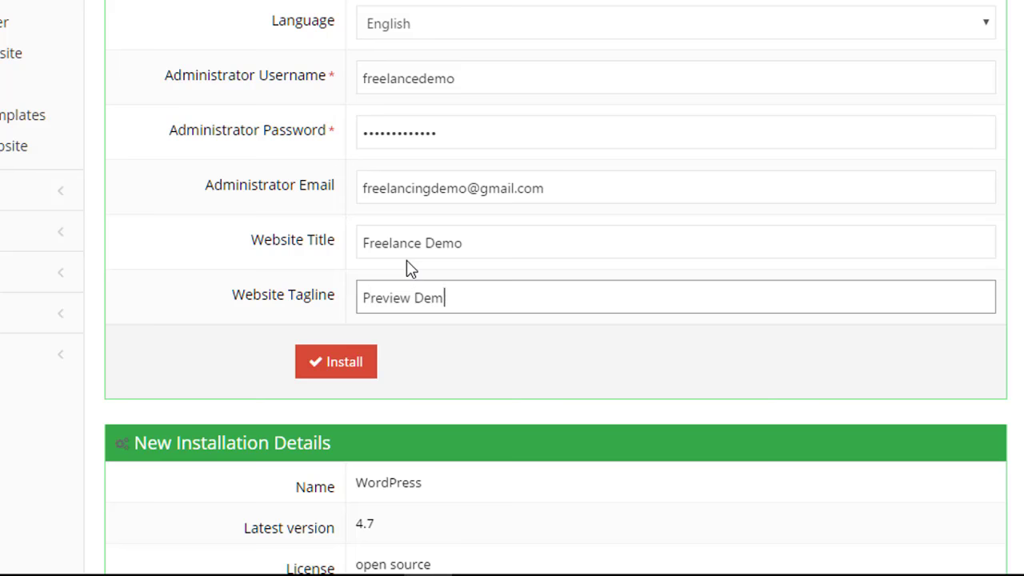
pyautogui.write('o For Clients')
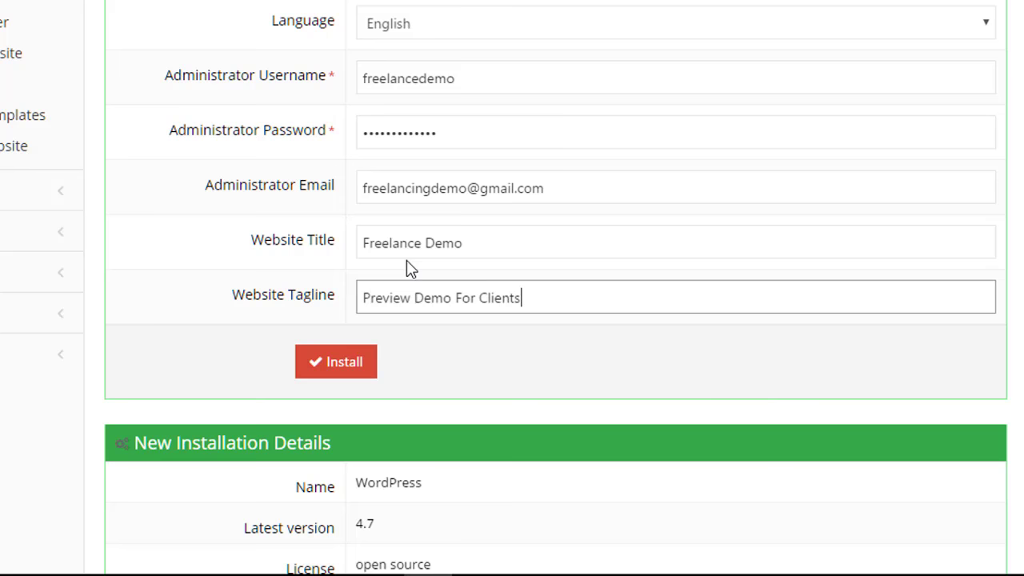
# Recheck the administrator password, then submit the WordPress installation
pyautogui.scroll(-5, 410, 288)
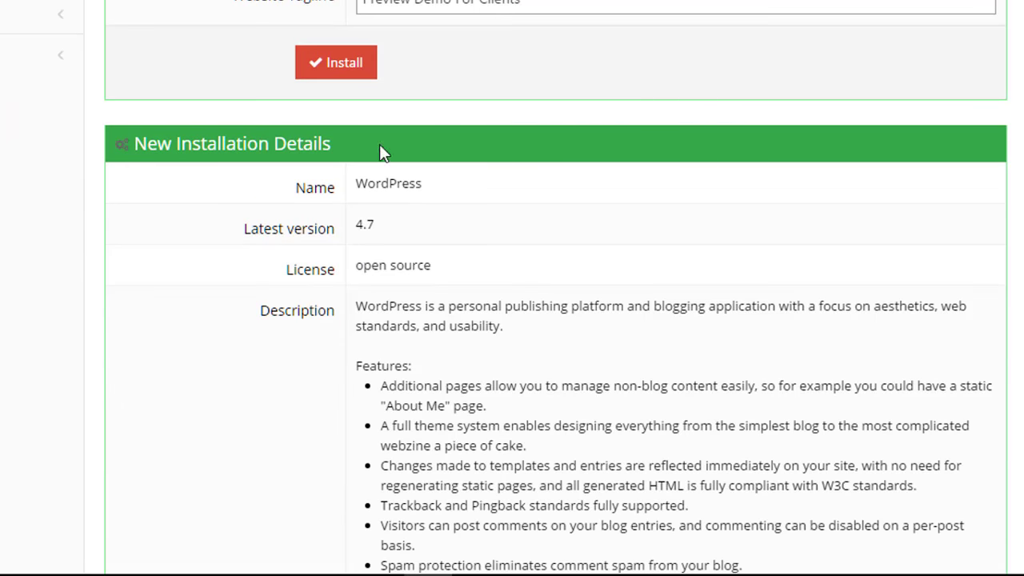
pyautogui.scroll(5, 381, 153)
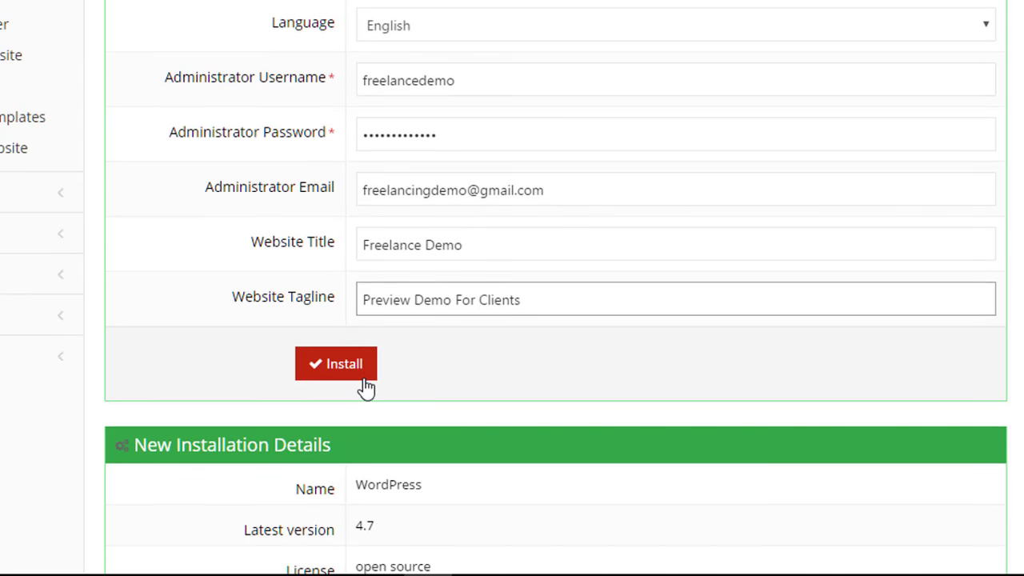
pyautogui.scroll(1, 361, 384)
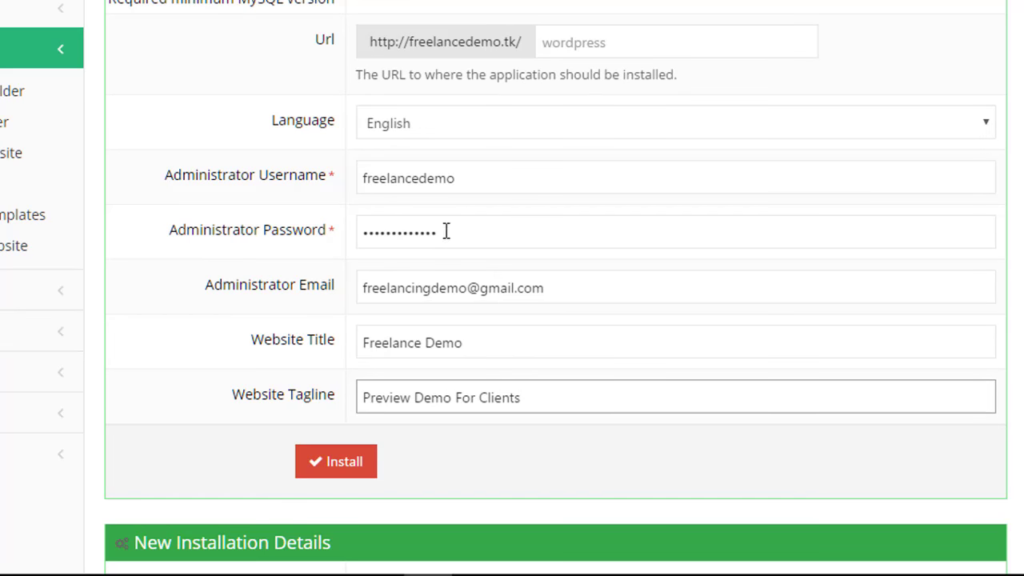
pyautogui.moveTo(446, 231); pyautogui.dragTo(346, 223)
pyautogui.click(482, 233)
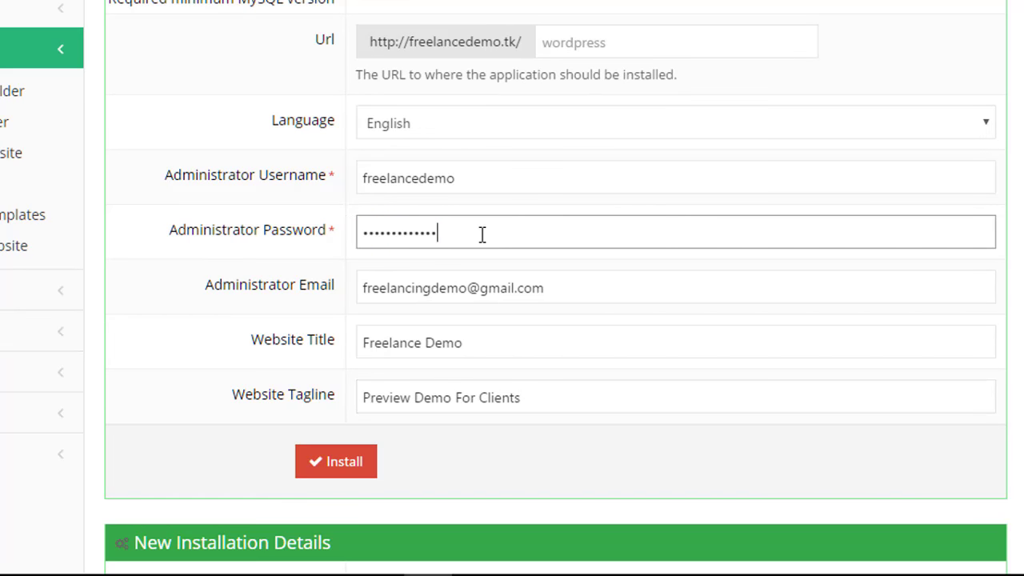
pyautogui.moveTo(446, 230); pyautogui.dragTo(365, 228)
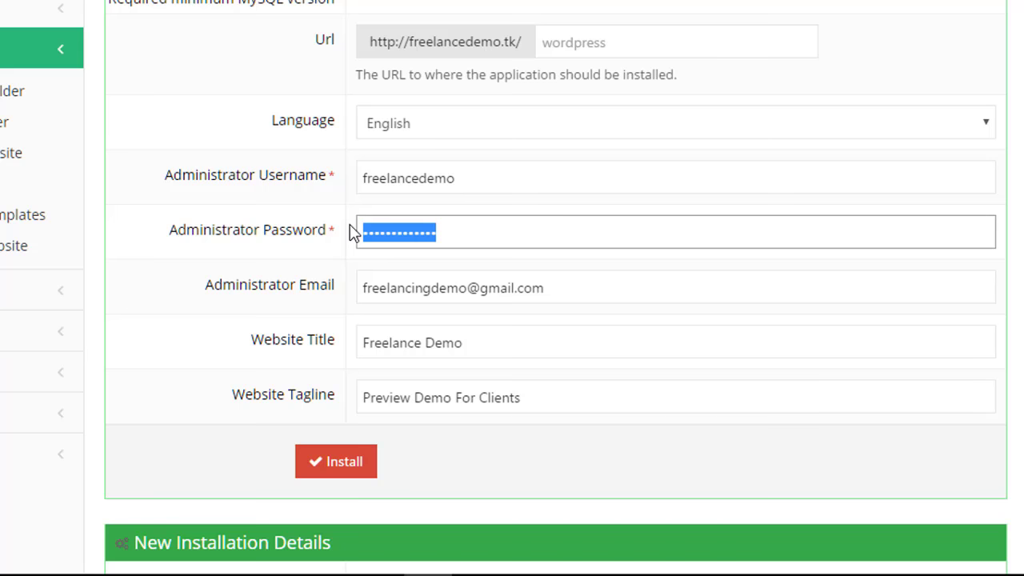
pyautogui.click(350, 468)
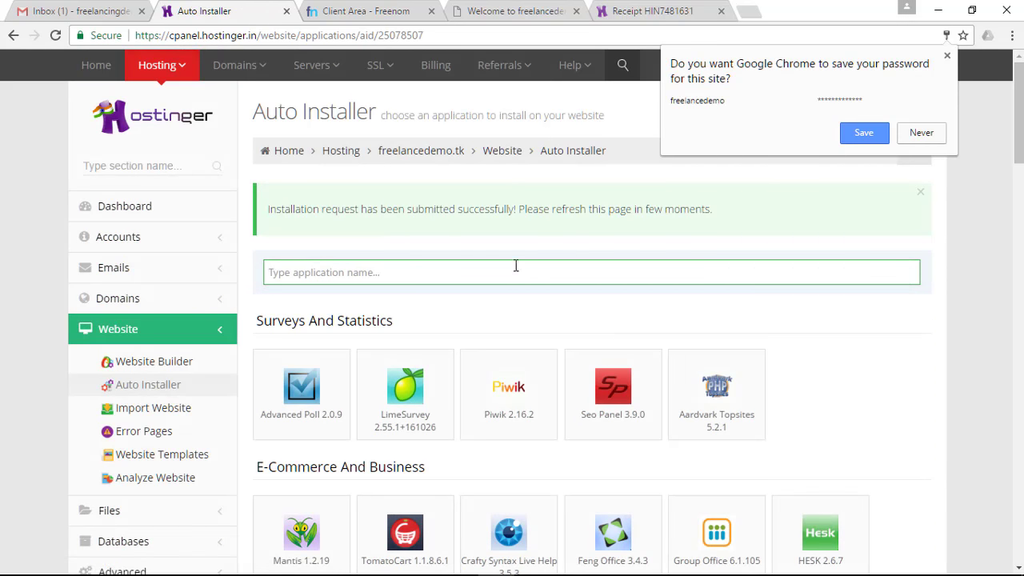
# Handle Chrome's password prompt and return to the freelancedemo.tk tab's address bar
pyautogui.click(868, 132)
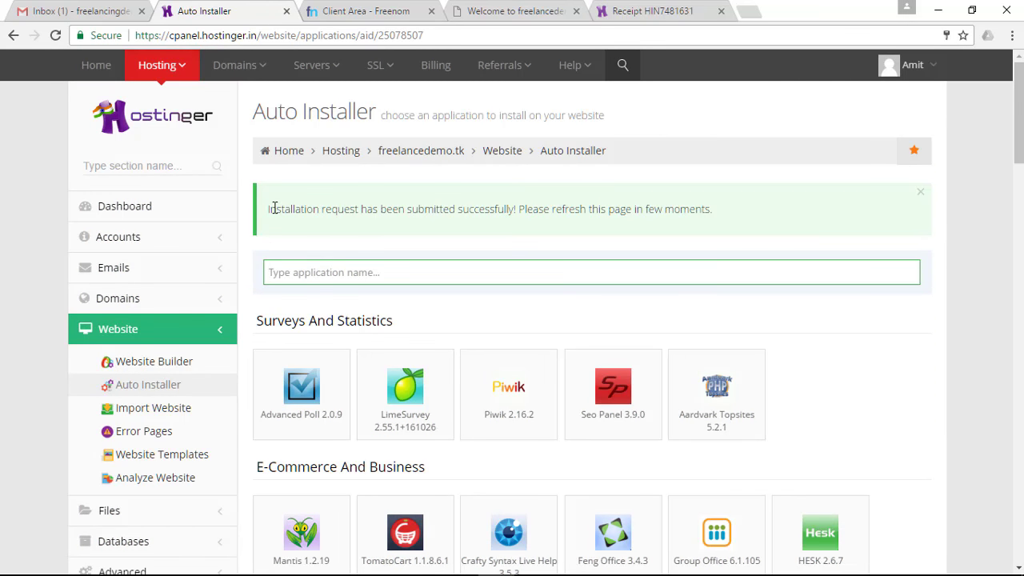
pyautogui.moveTo(268, 215); pyautogui.dragTo(726, 204)
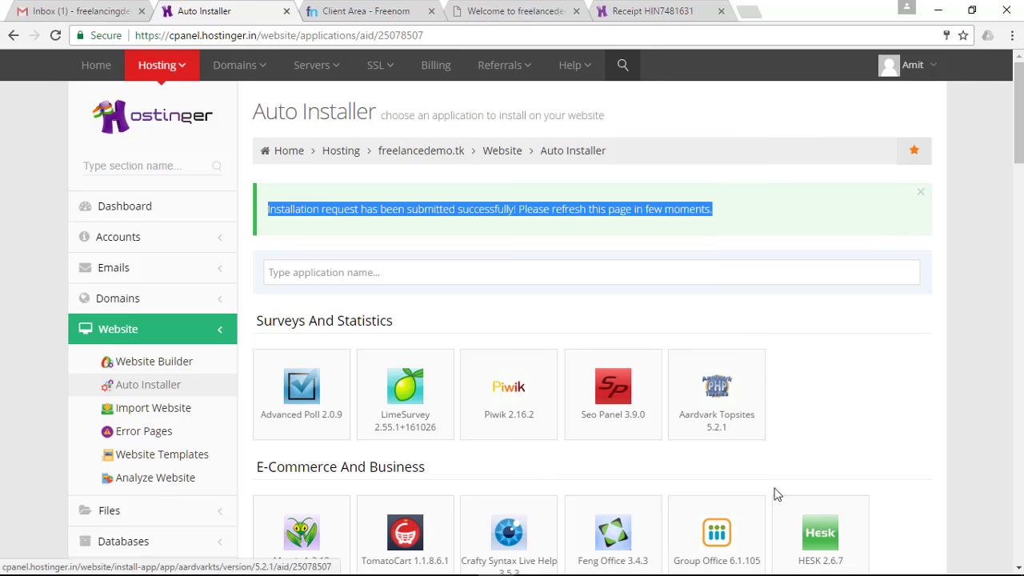
pyautogui.click(508, 8)
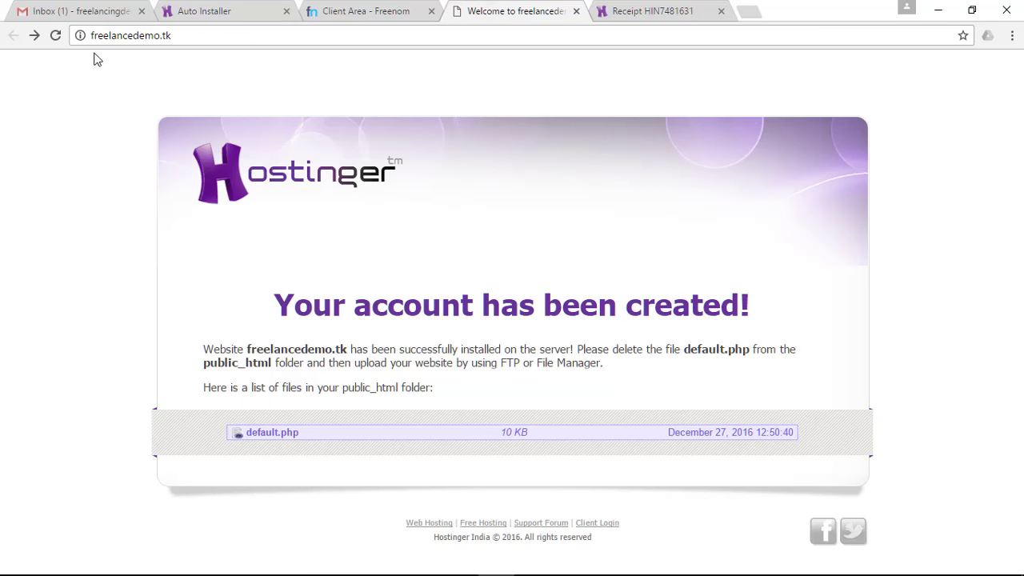
pyautogui.click(203, 37)
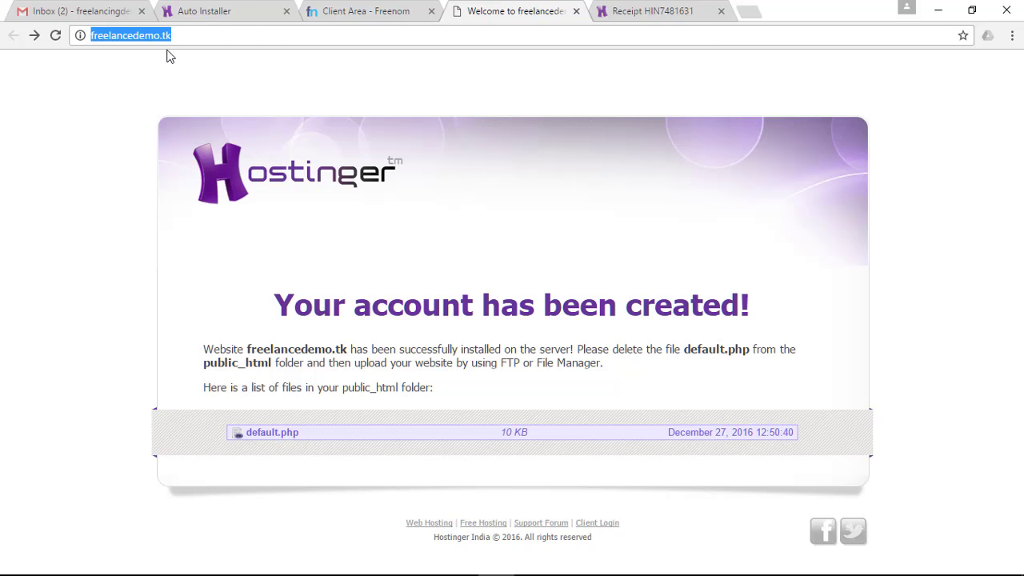
pyautogui.click(277, 41)
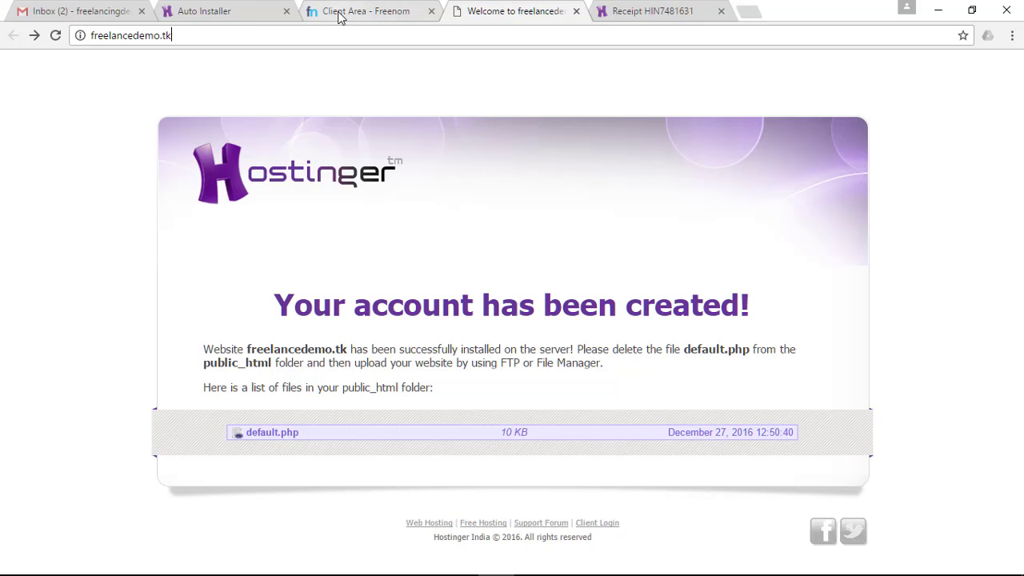
# Reload freelancedemo.tk and scroll the new FREELANCE DEMO site with its Hello world! post
pyautogui.press('Return')
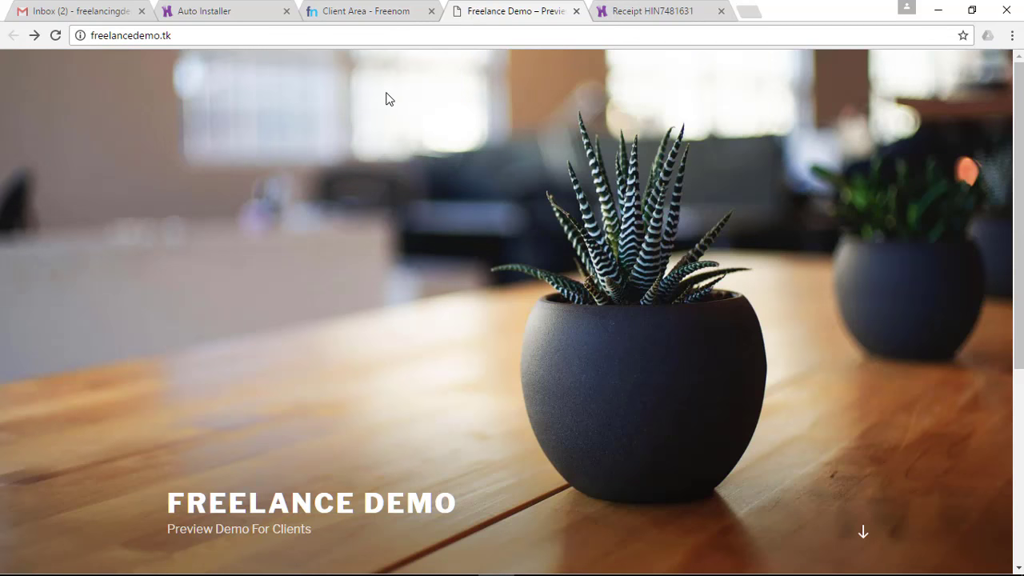
pyautogui.scroll(-4, 410, 112)
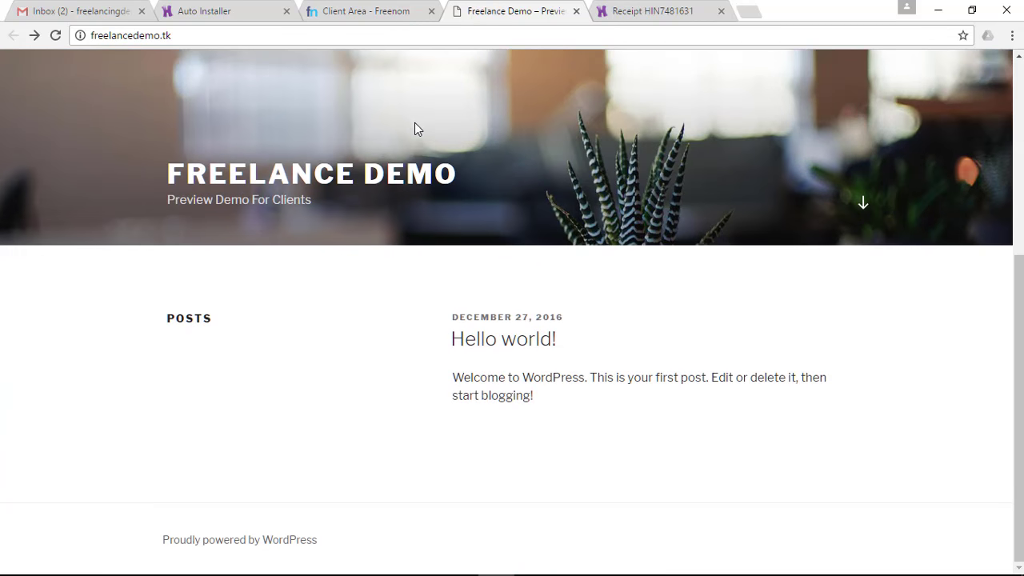
pyautogui.scroll(4, 551, 390)
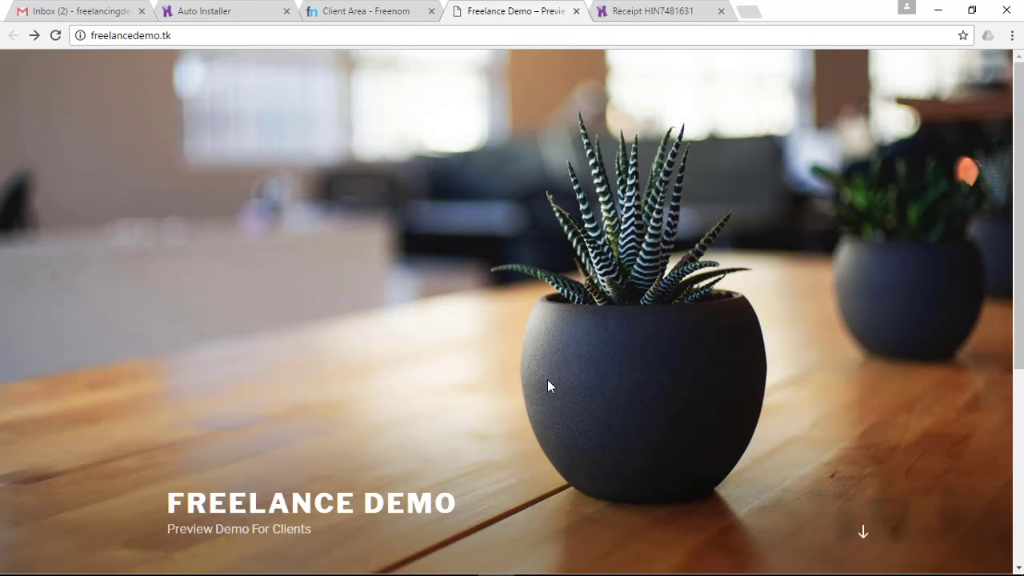
pyautogui.scroll(-4, 1000, 320)
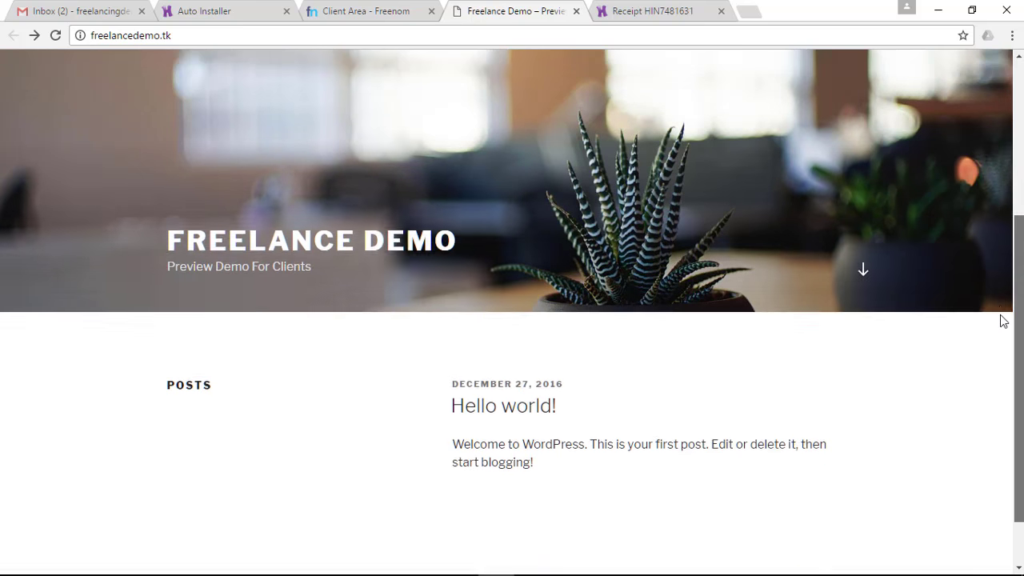
pyautogui.scroll(1, 1007, 317)
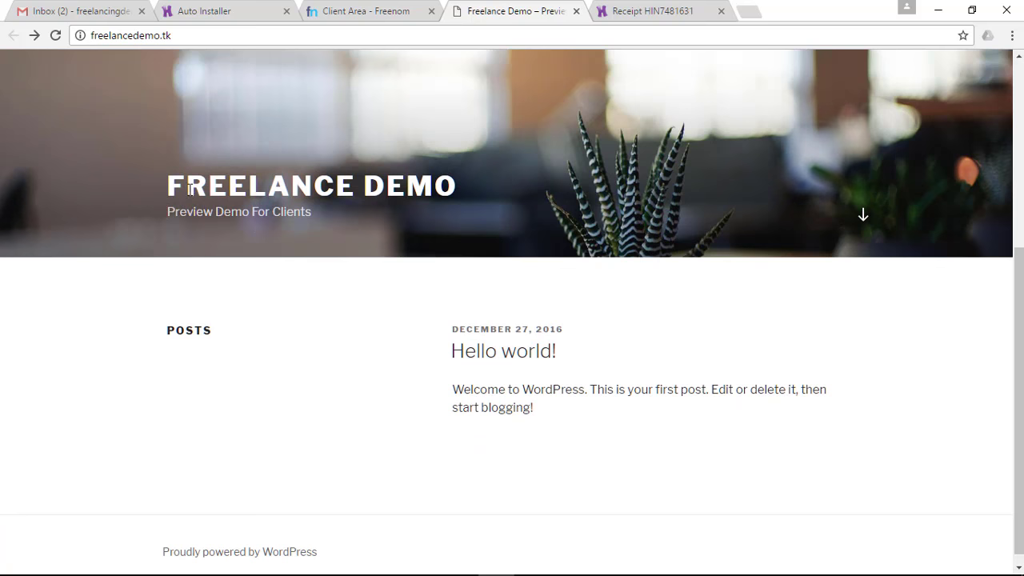
pyautogui.moveTo(157, 192); pyautogui.dragTo(311, 218)
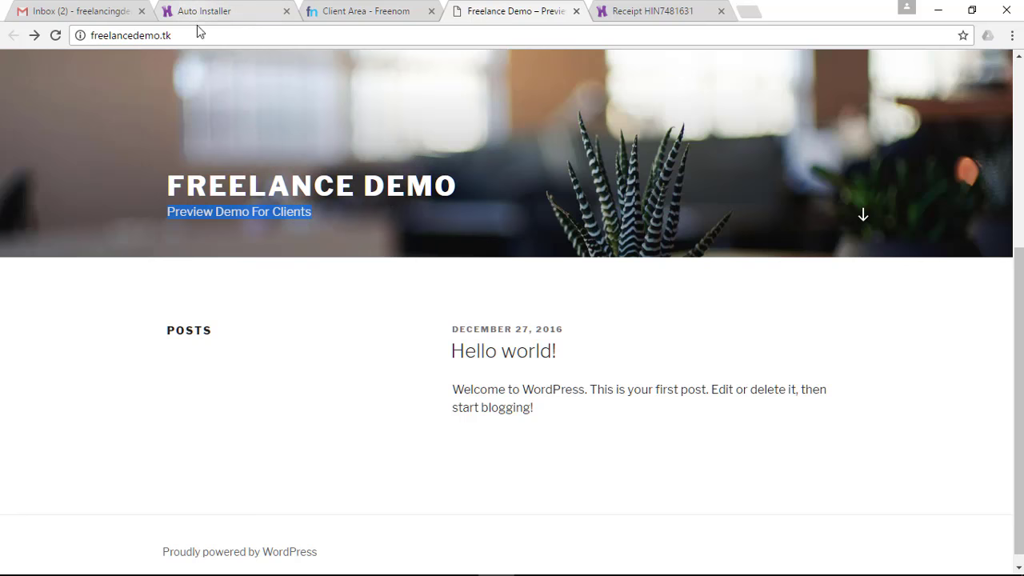
pyautogui.click(356, 340)
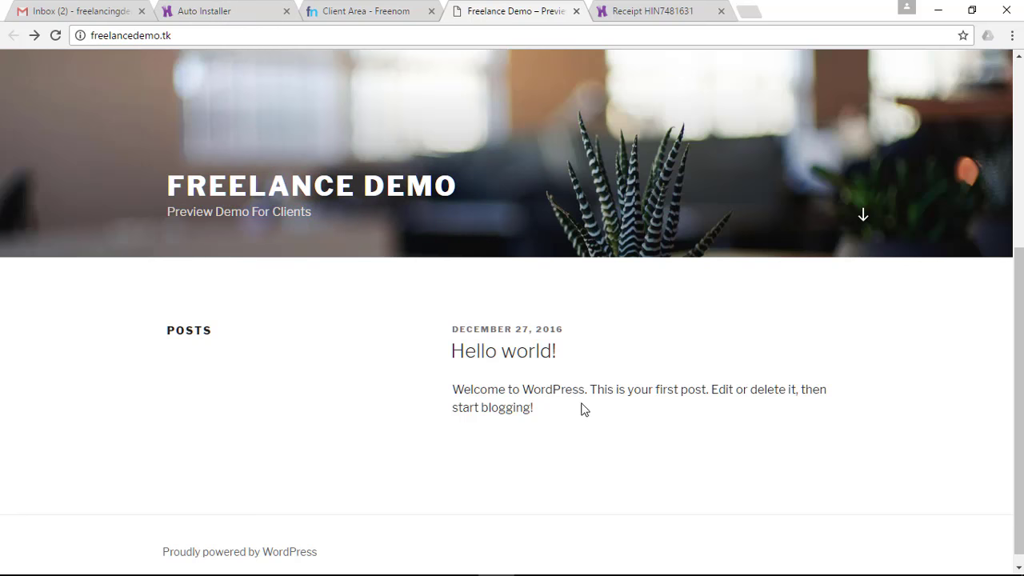
pyautogui.scroll(4, 336, 316)
pyautogui.scroll(-4, 555, 221)
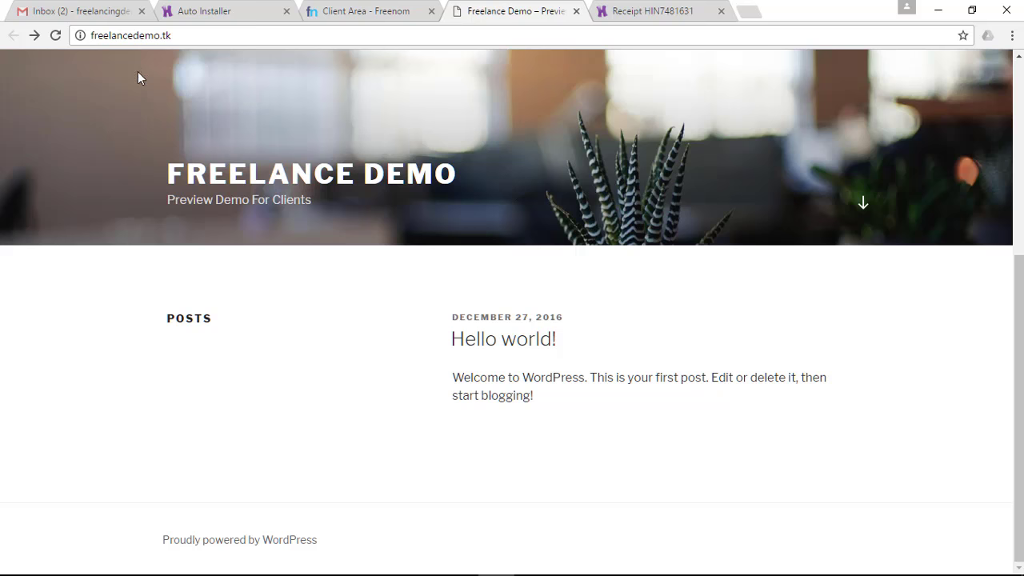
# Go to freelancedemo.tk/wp-admin to reach the WordPress login page
pyautogui.click(183, 35)
pyautogui.click(191, 35)
pyautogui.write('/wp-admin')
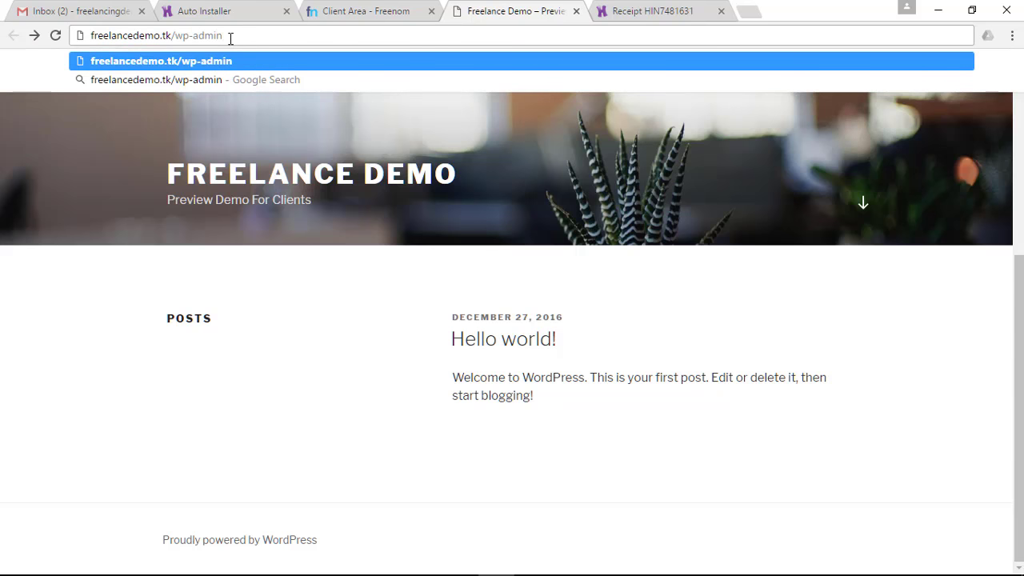
pyautogui.press('Return')
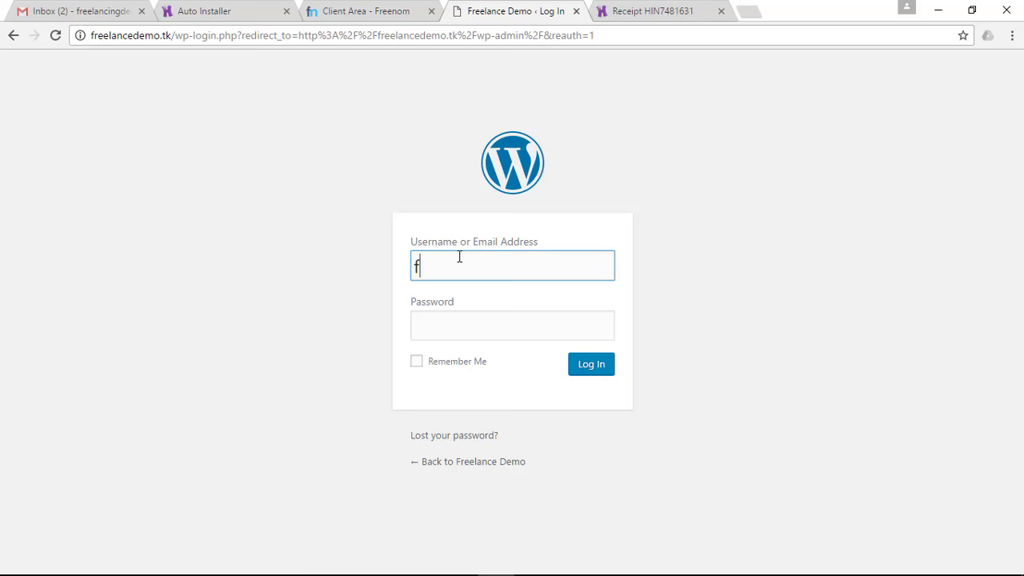
# Enter the admin username and password, tick Remember Me, and log in
pyautogui.write('reelancedemo')
pyautogui.press('Tab')
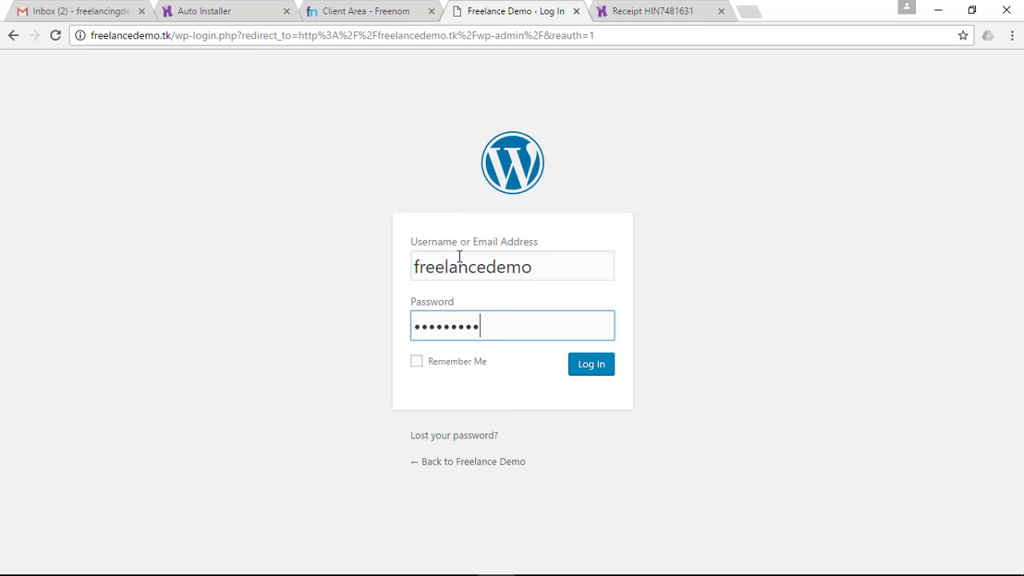
pyautogui.write('•••')
pyautogui.hotkey('ctrl', 'a')
pyautogui.write('•')
pyautogui.click(420, 366)
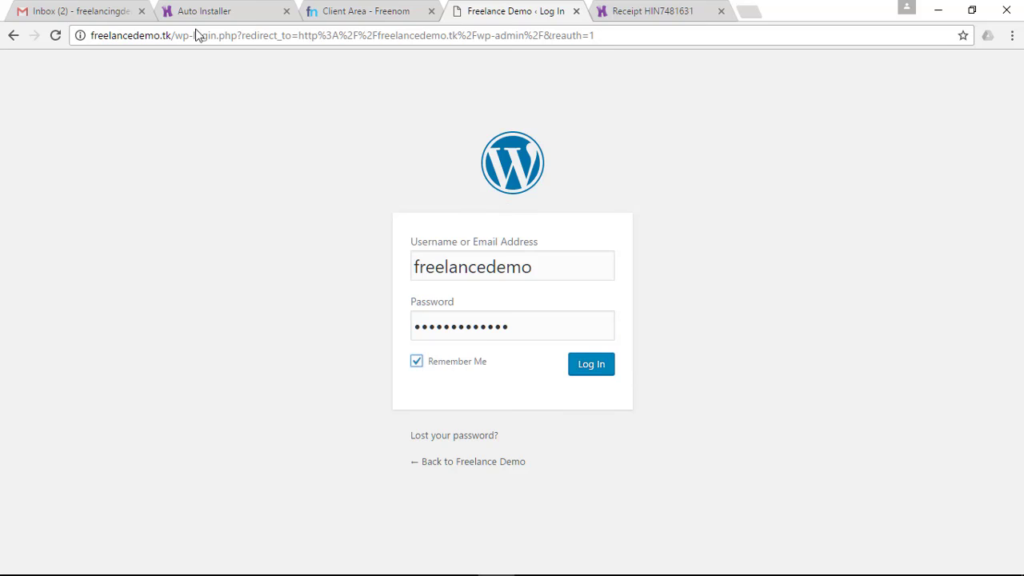
pyautogui.click(599, 367)
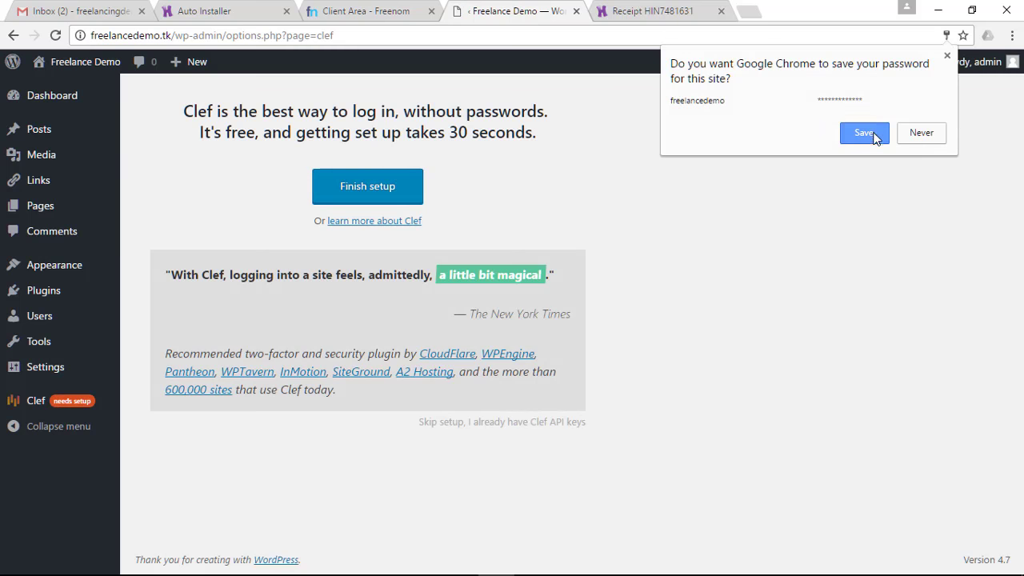
# Save the login in Chrome, open Visit Site in a new tab, then return to admin
pyautogui.click(864, 132)
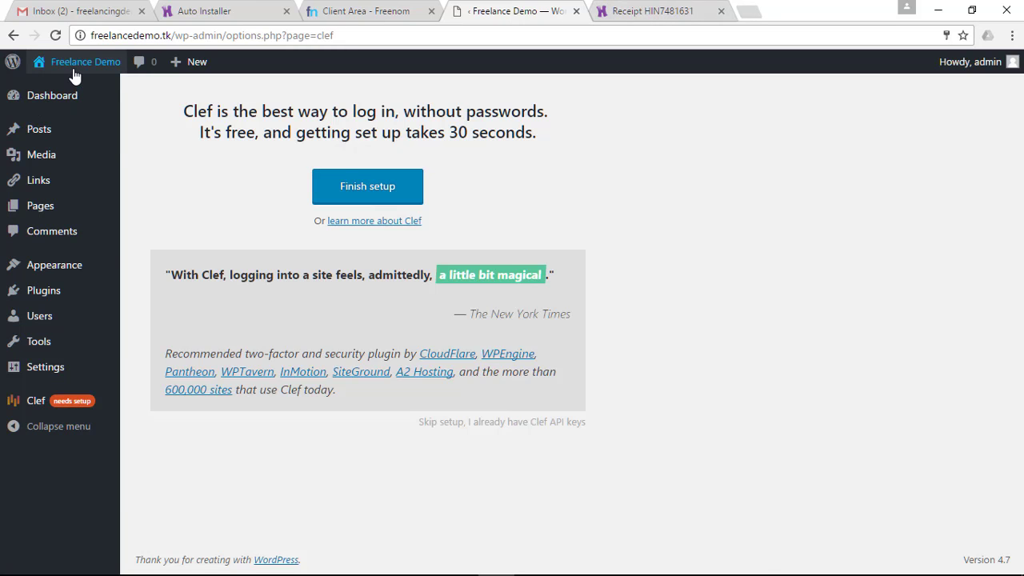
pyautogui.moveTo(77, 67)
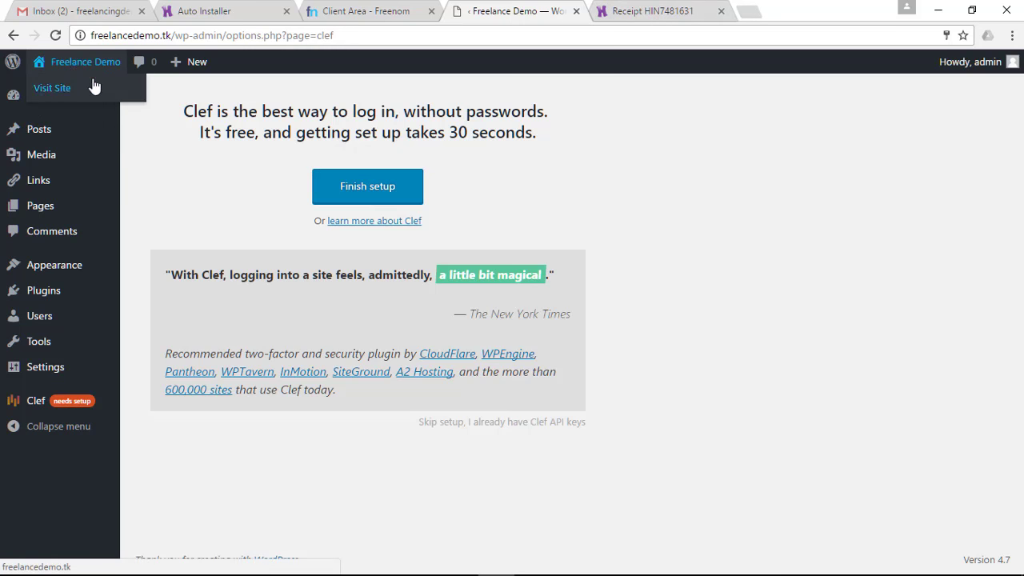
pyautogui.middleClick(53, 95)
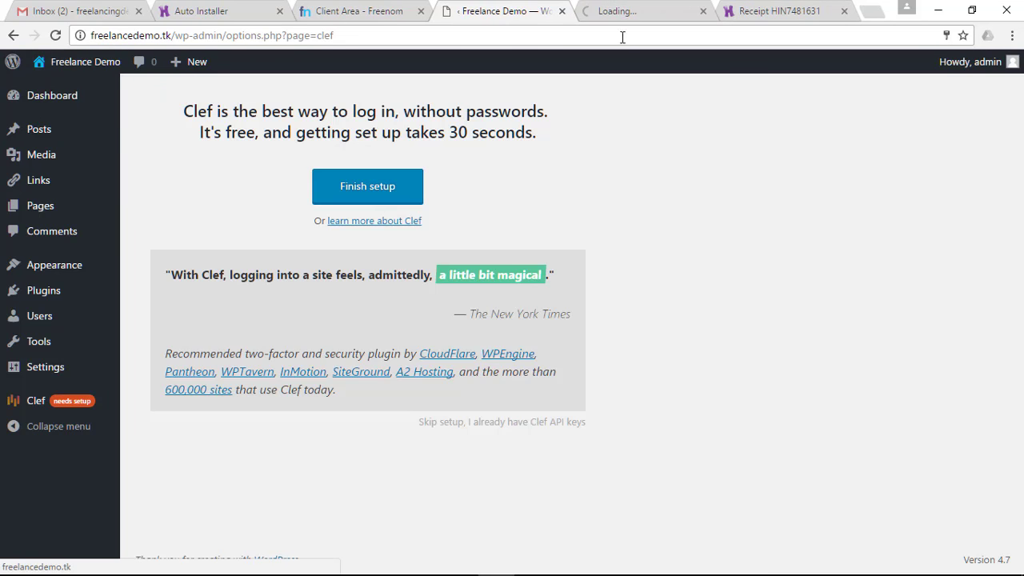
pyautogui.click(606, 9)
pyautogui.scroll(-4, 794, 252)
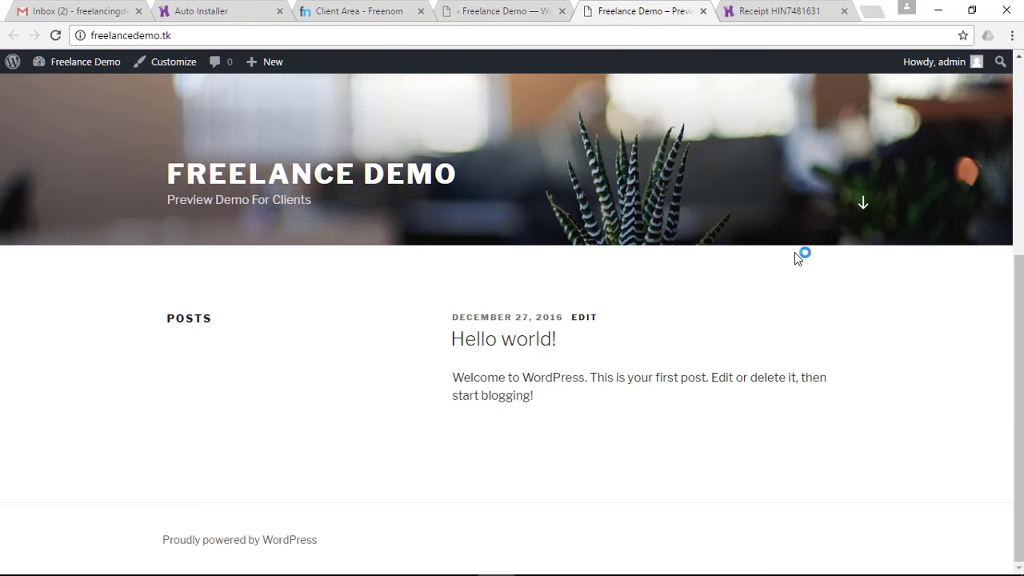
pyautogui.scroll(4, 656, 312)
pyautogui.click(472, 9)
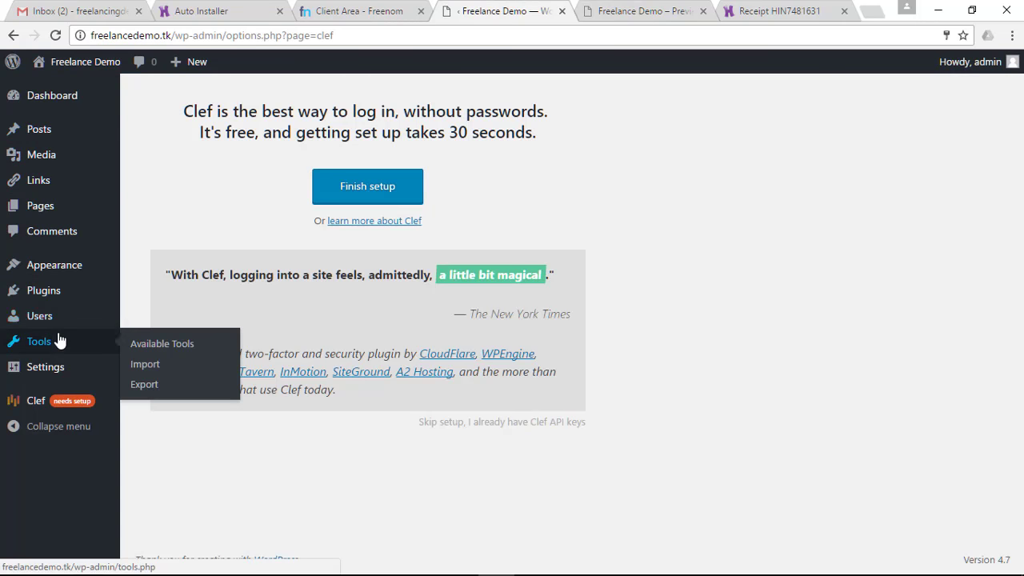
pyautogui.moveTo(62, 276)
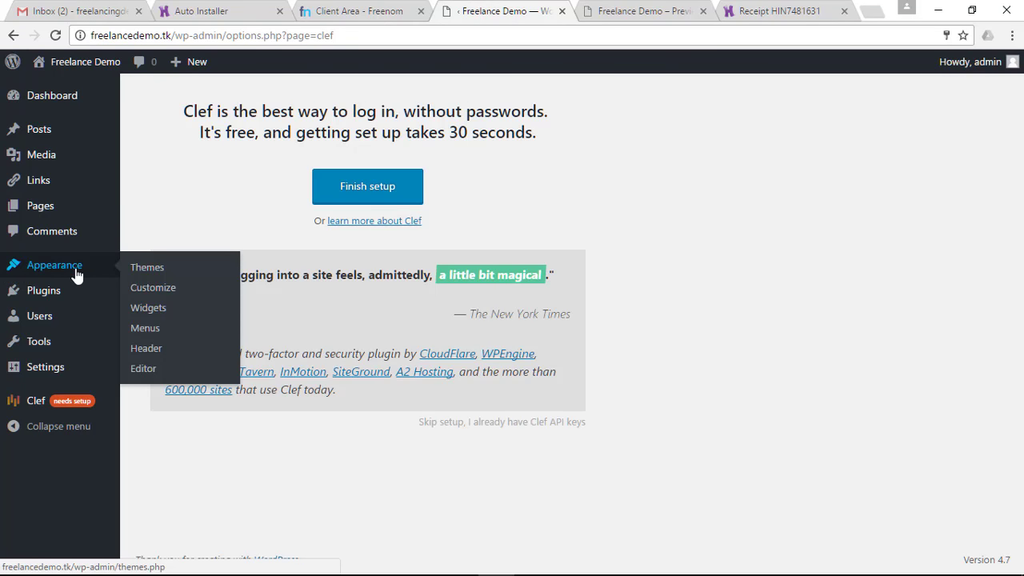
# Go to Appearance > Themes and choose Add New to browse featured themes
pyautogui.click(157, 271)
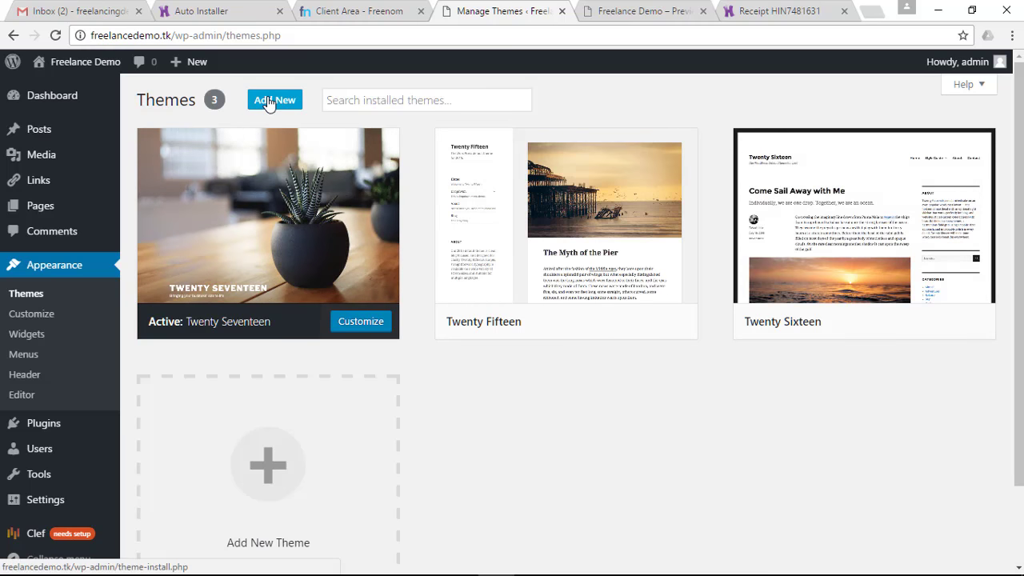
pyautogui.click(285, 101)
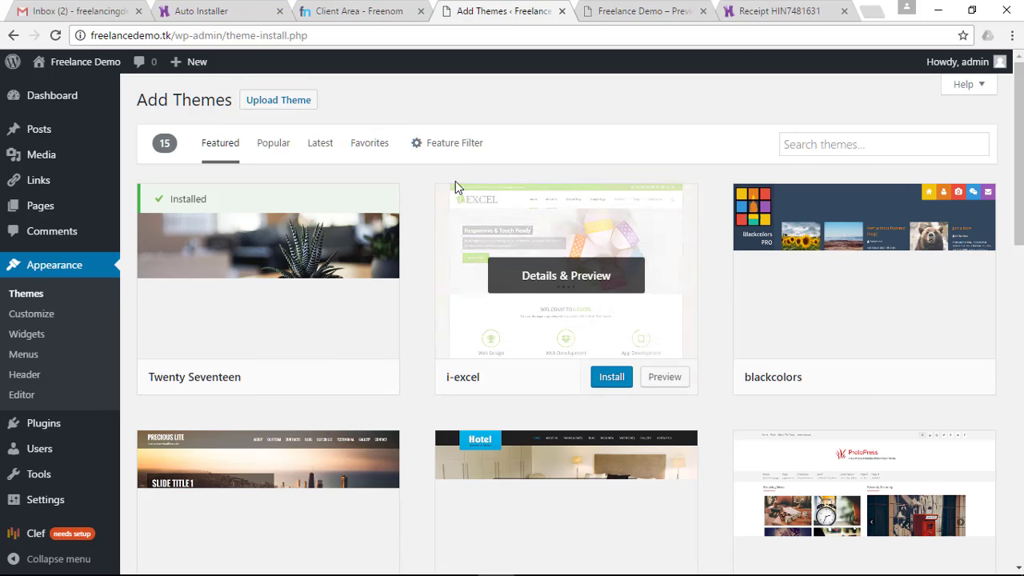
pyautogui.scroll(-3, 429, 259)
pyautogui.scroll(3, 421, 238)
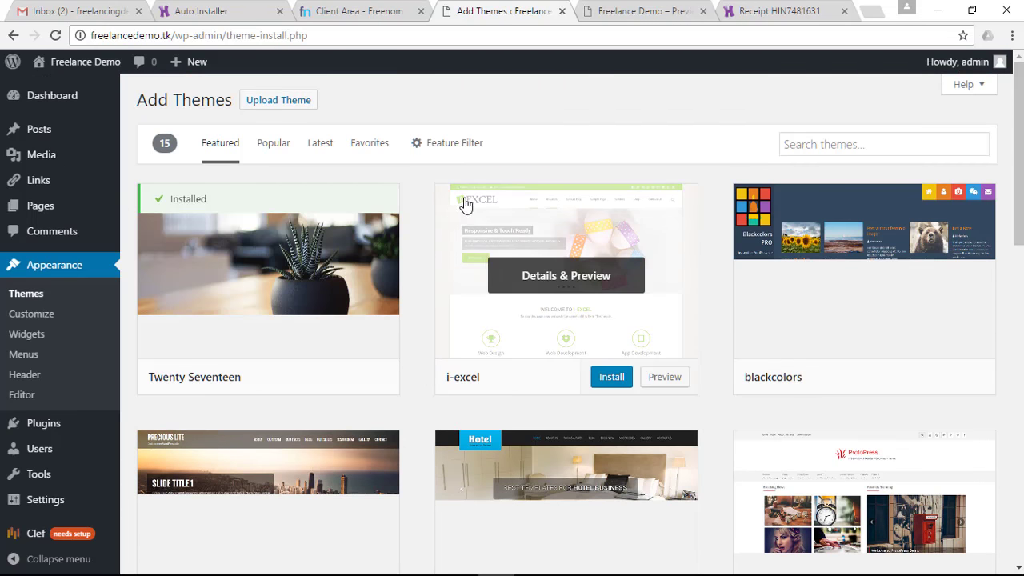
# Filter themes by Left Sidebar, Two Columns, BuddyPress, Education and Blog, then preview Make
pyautogui.click(450, 151)
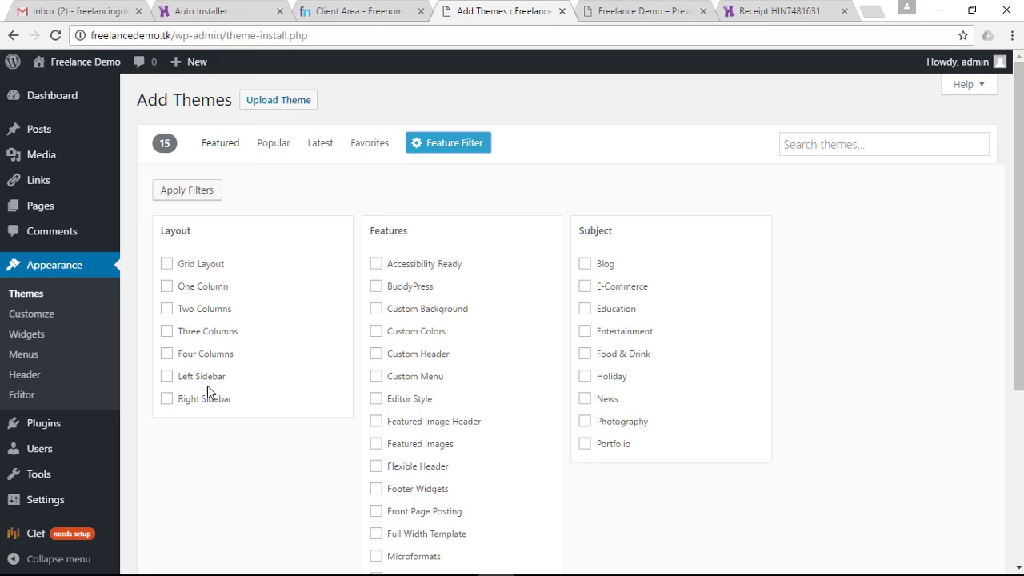
pyautogui.click(167, 377)
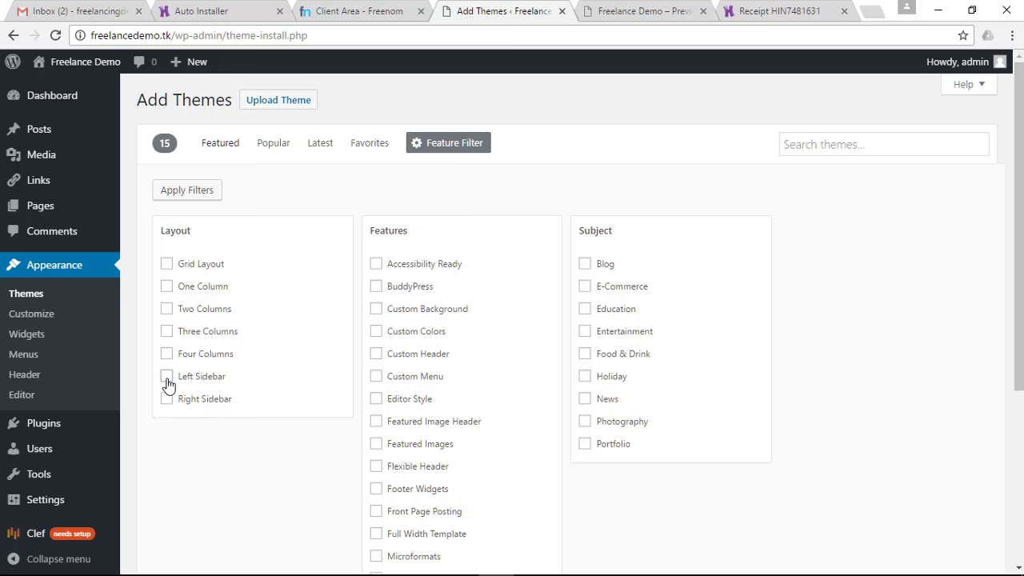
pyautogui.click(167, 310)
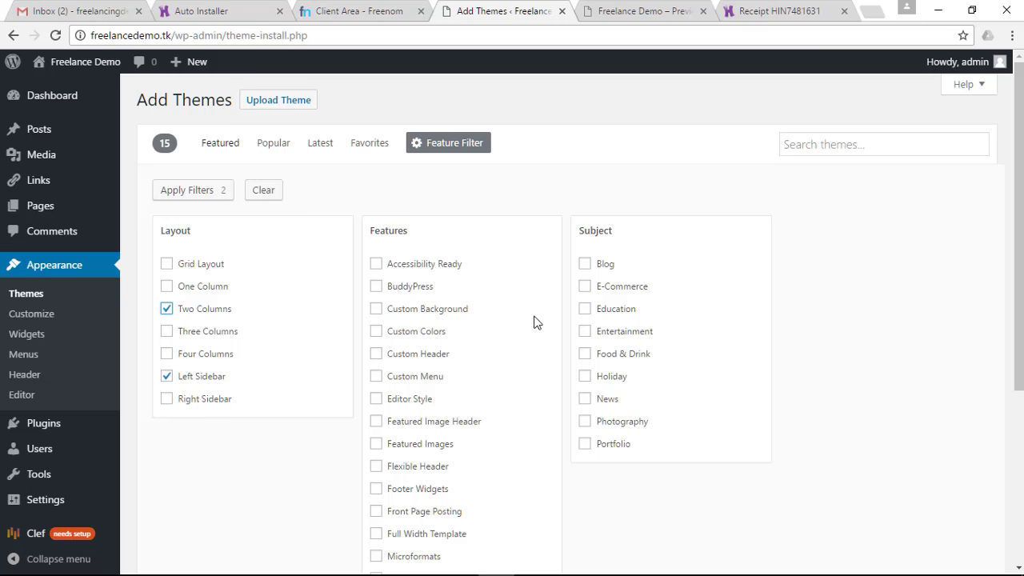
pyautogui.scroll(-2, 444, 396)
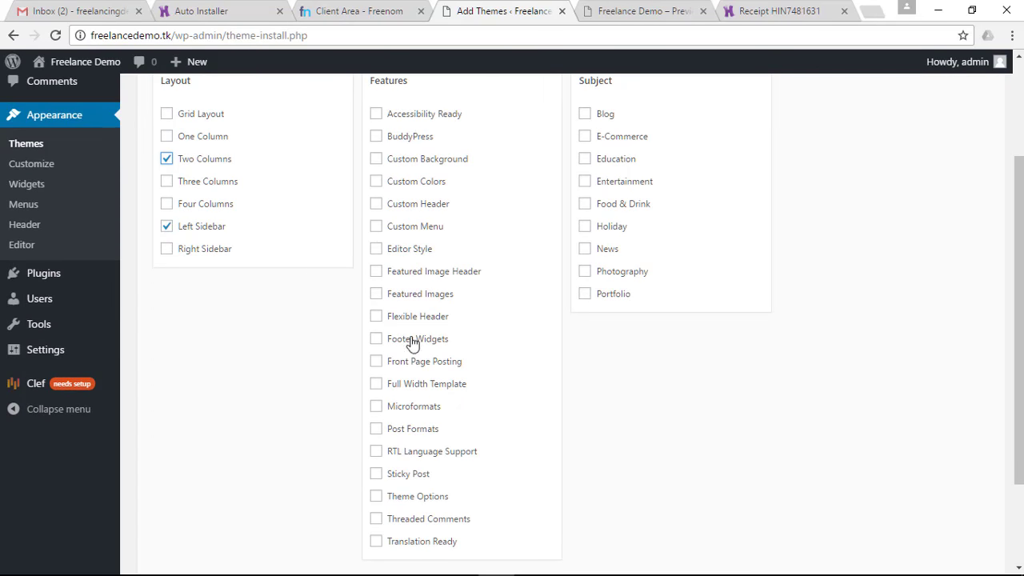
pyautogui.scroll(2, 521, 312)
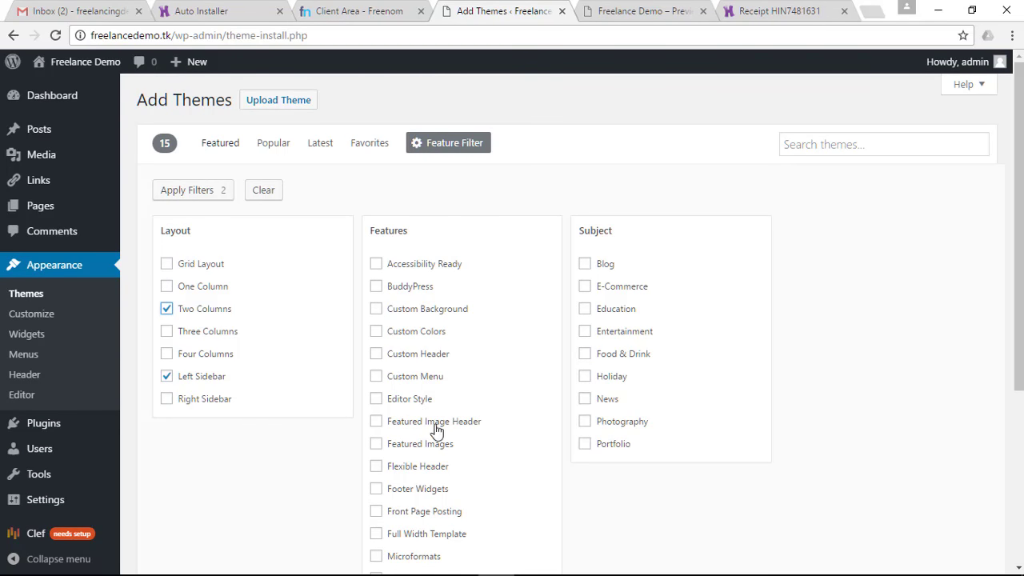
pyautogui.click(417, 290)
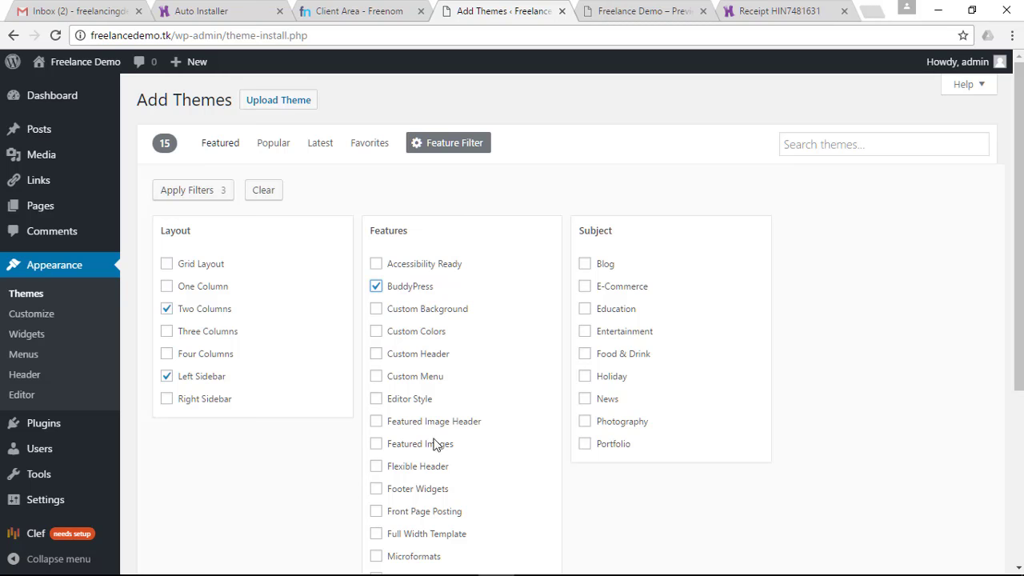
pyautogui.click(614, 314)
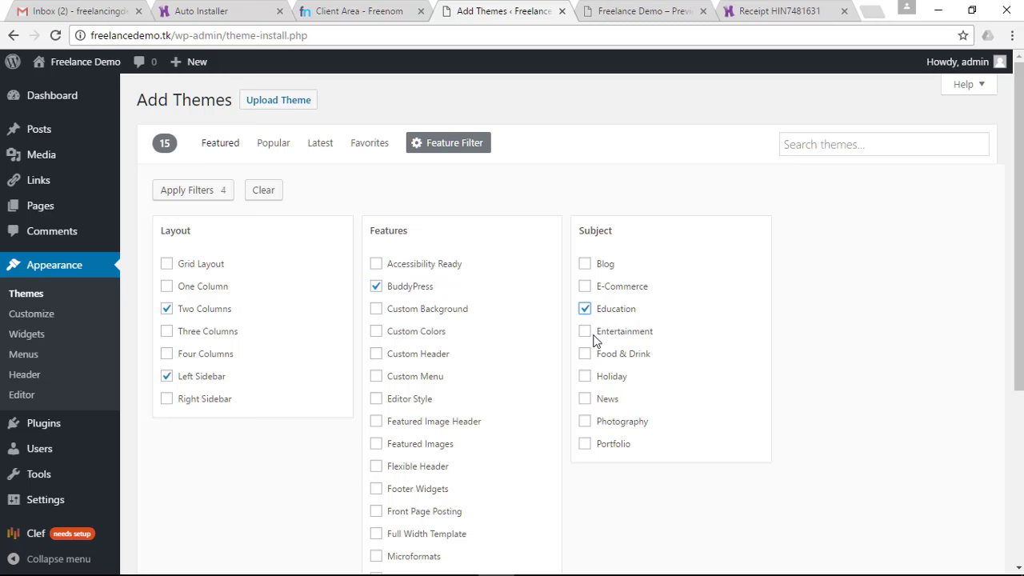
pyautogui.click(589, 267)
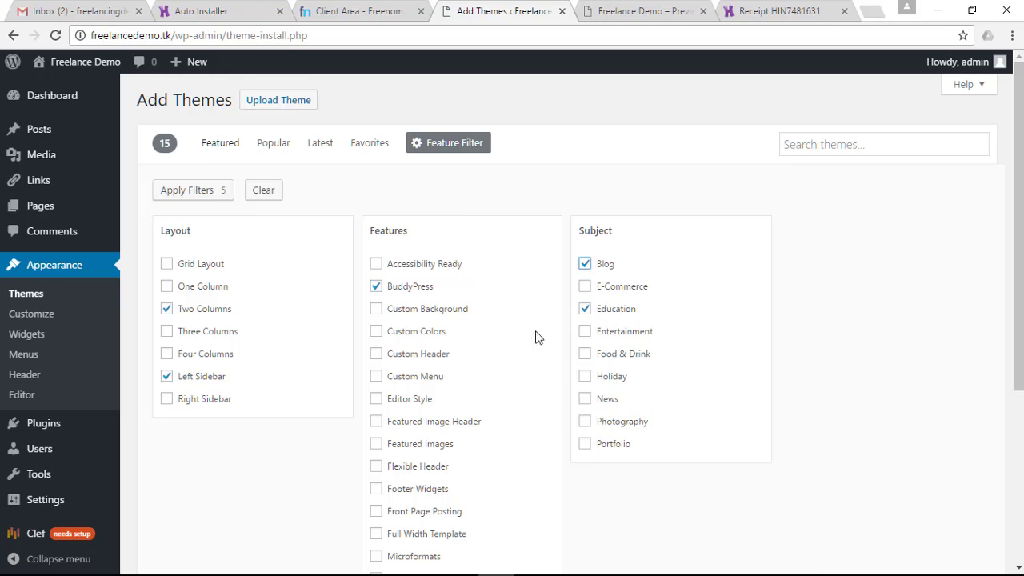
pyautogui.click(187, 198)
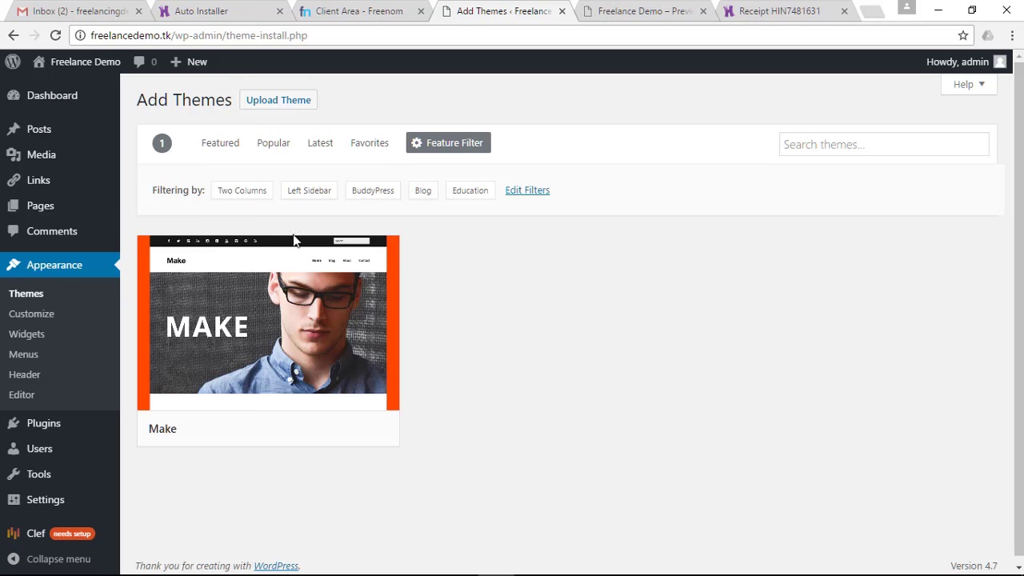
pyautogui.moveTo(304, 426)
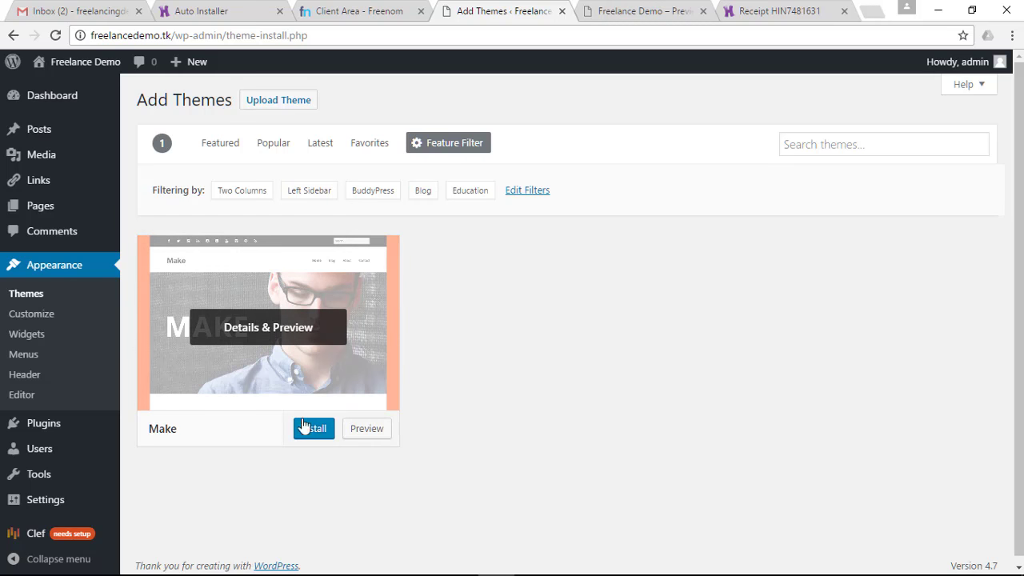
pyautogui.click(367, 430)
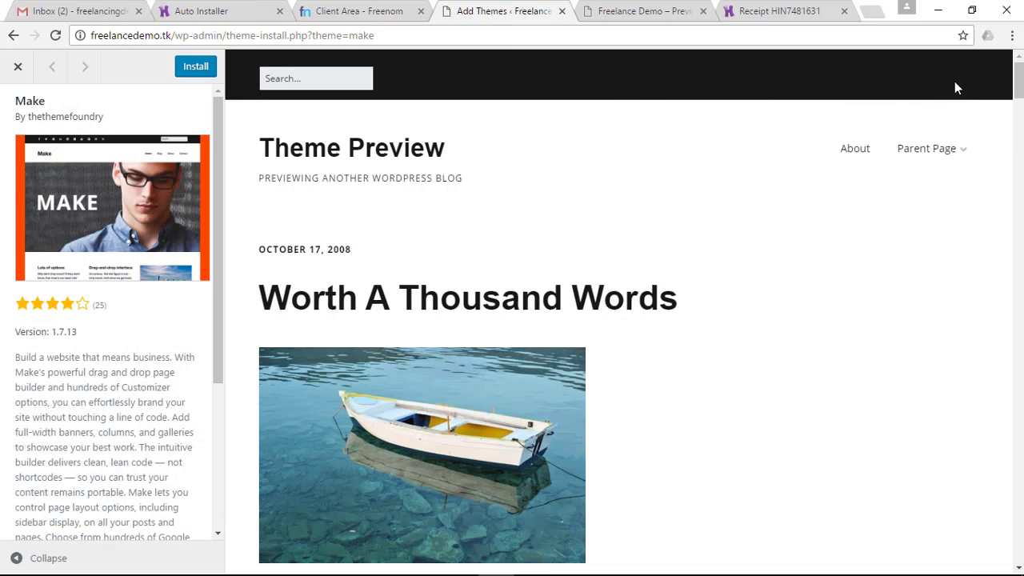
# Install the Make theme from its preview, then close the preview
pyautogui.moveTo(1019, 78); pyautogui.dragTo(1002, 51)
pyautogui.moveTo(1009, 96)
pyautogui.mouseDown()
pyautogui.moveTo(1013, 110)
pyautogui.moveTo(1013, 84)
pyautogui.mouseUp()
pyautogui.click(195, 70)
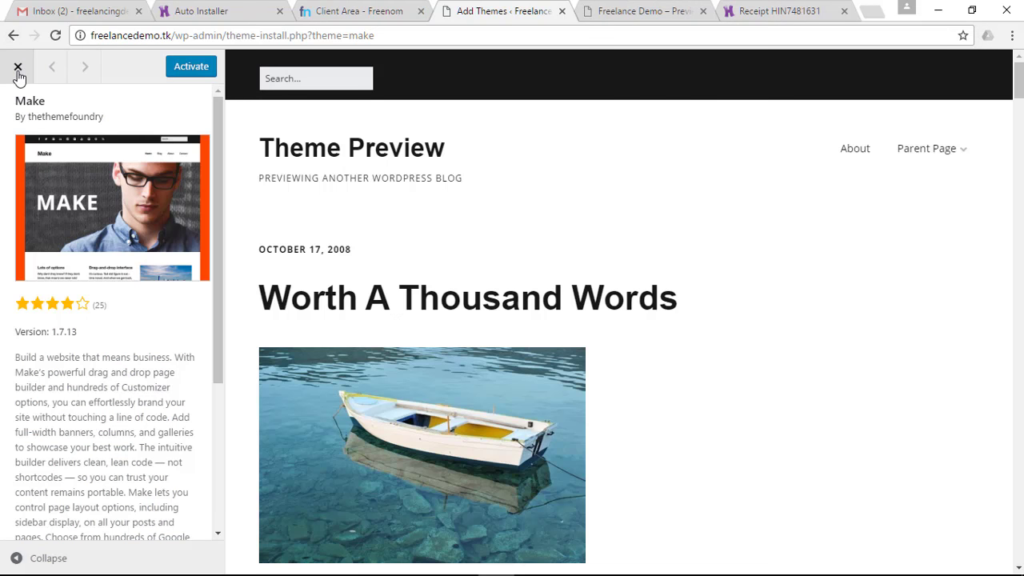
pyautogui.click(18, 69)
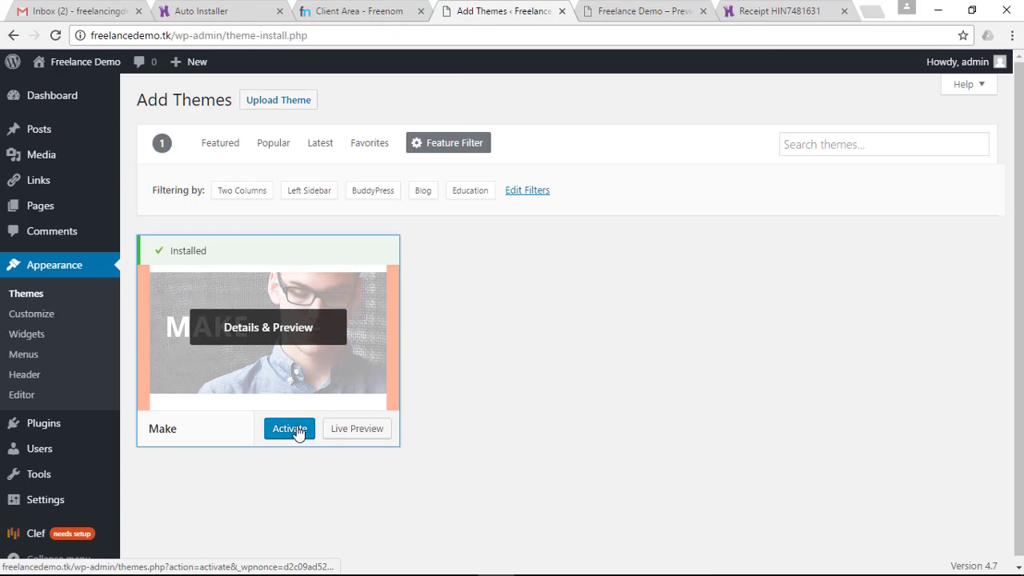
# Activate Make and reload the public Freelance Demo tab to view its new layout
pyautogui.click(282, 433)
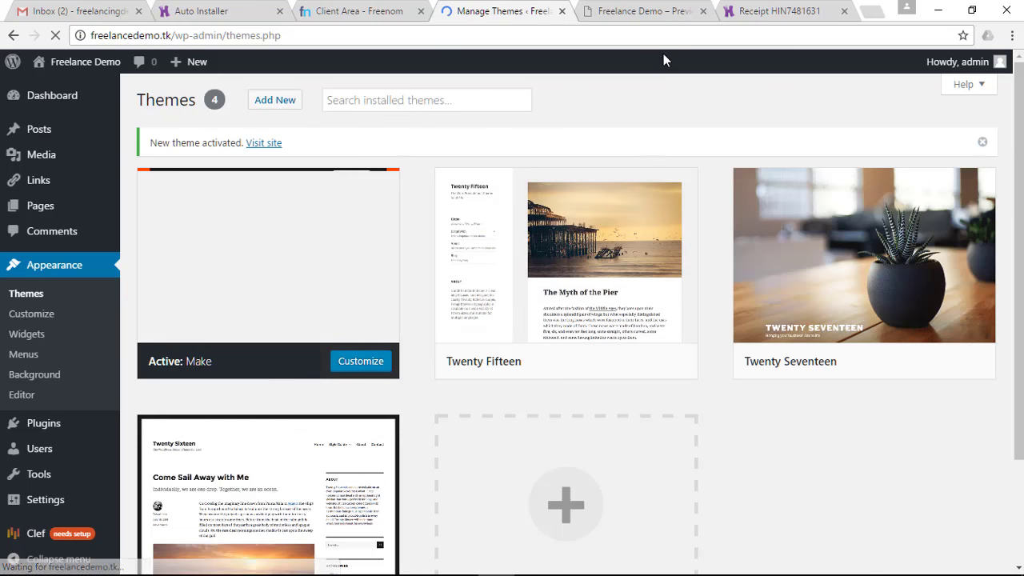
pyautogui.click(606, 10)
pyautogui.click(220, 33)
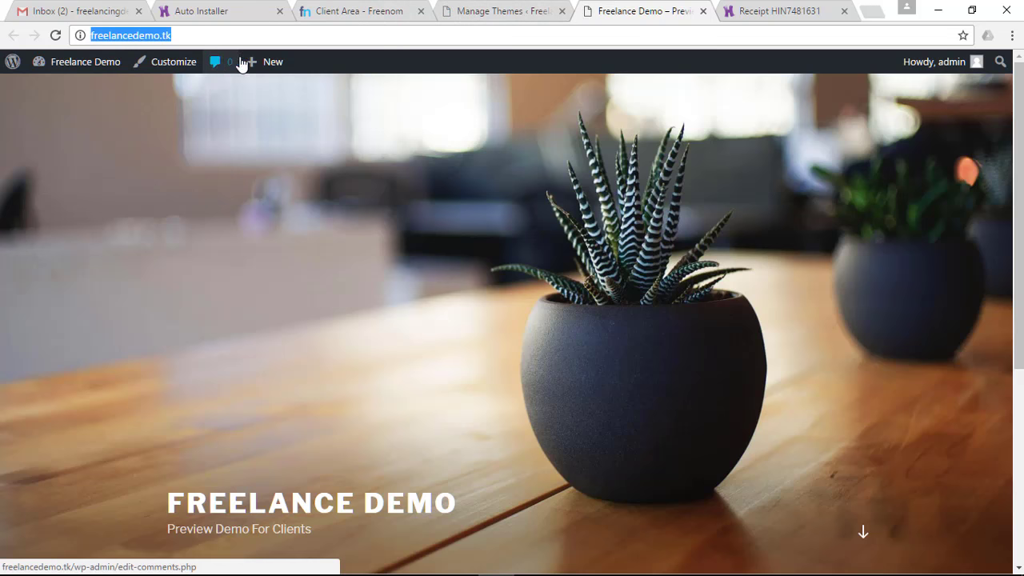
pyautogui.press('Return')
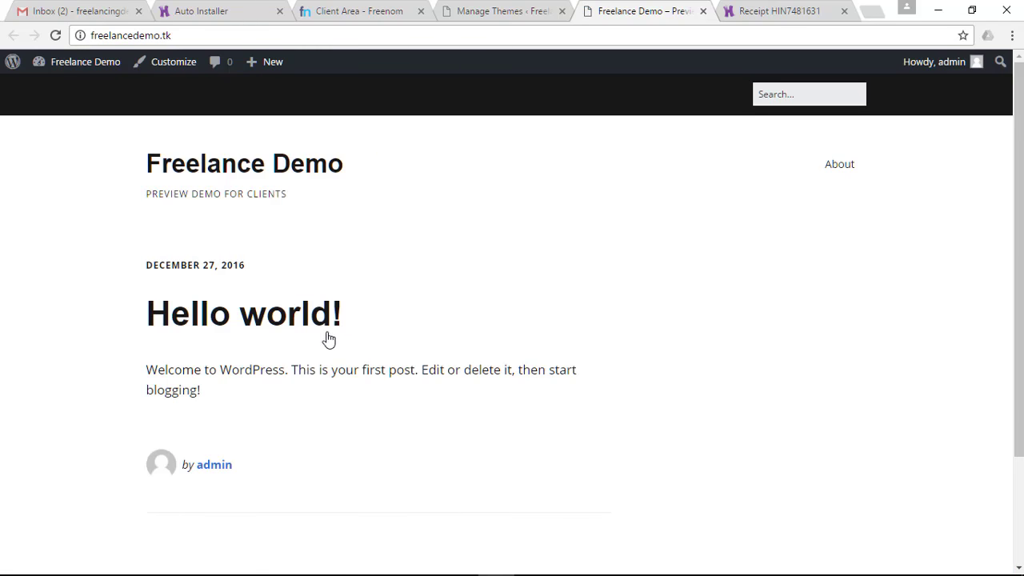
pyautogui.scroll(-3, 486, 290)
pyautogui.scroll(3, 528, 297)
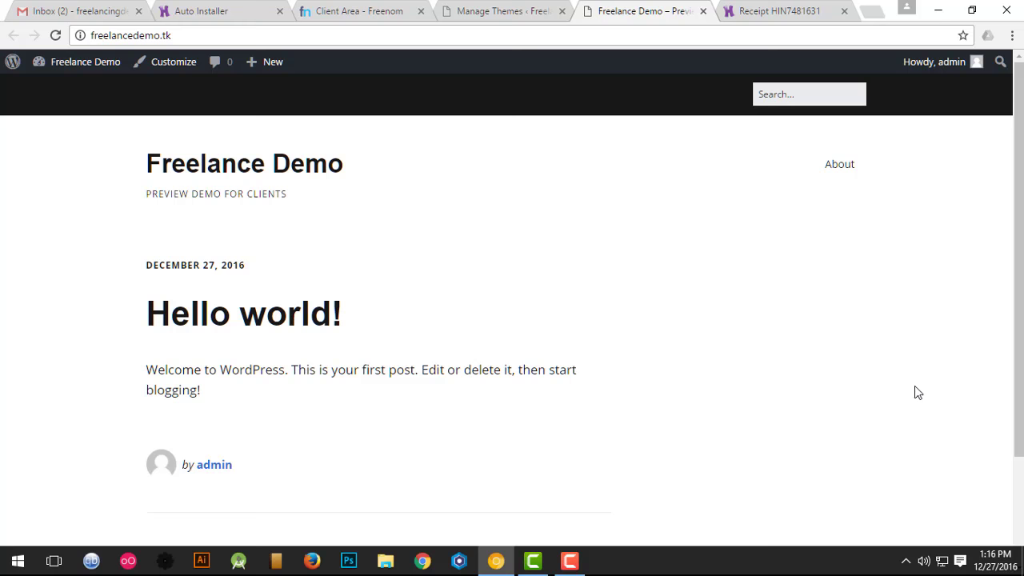
pyautogui.scroll(-3, 500, 340)
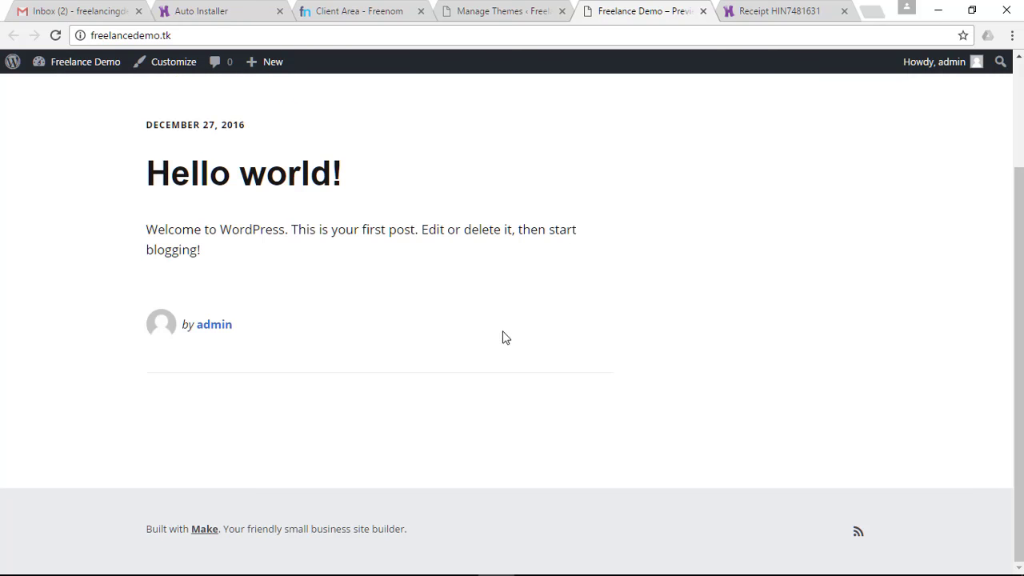
pyautogui.scroll(3, 686, 338)
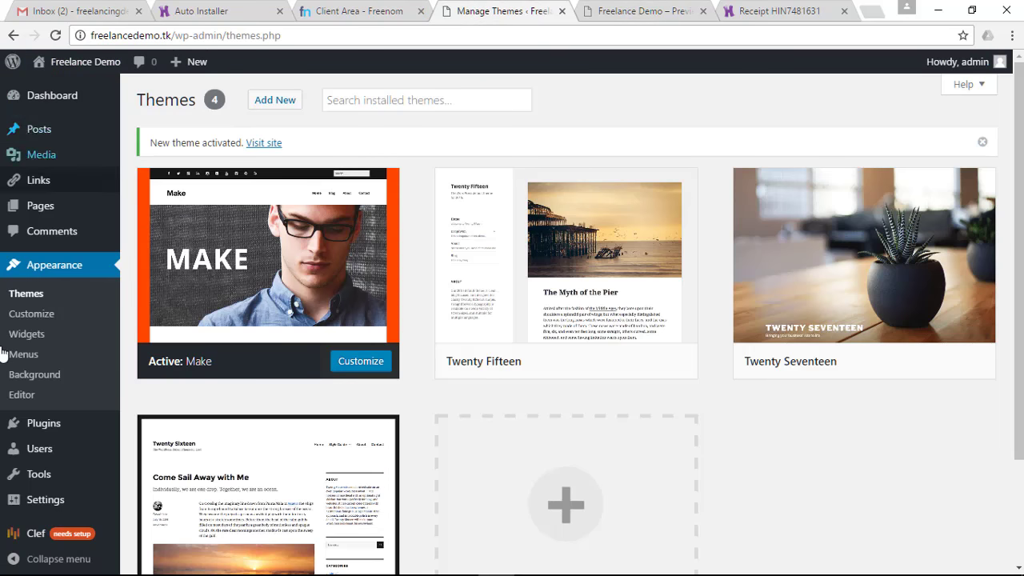
# Glance at the live site's front page, then return to the themes admin page
pyautogui.moveTo(50, 141)
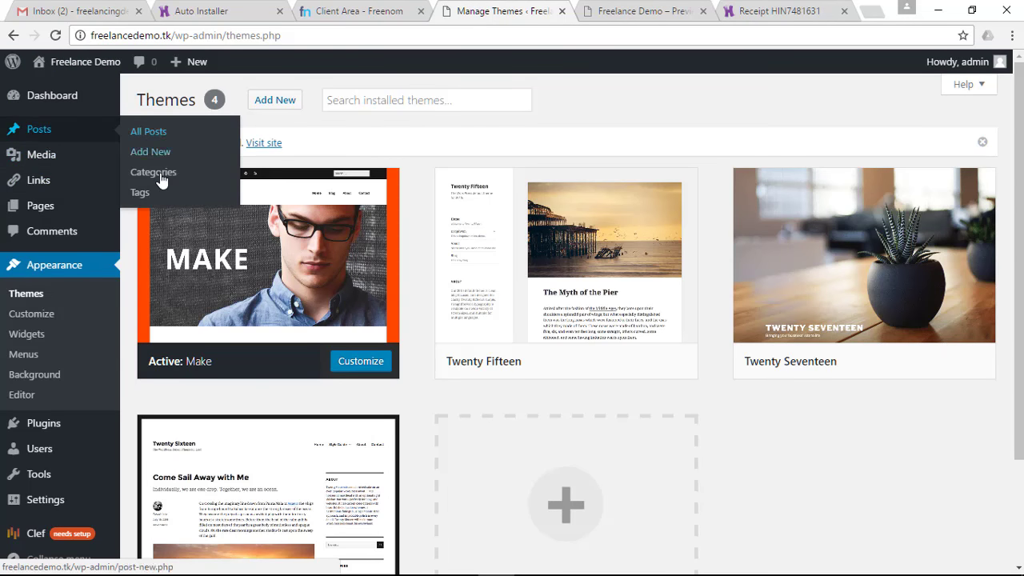
pyautogui.click(574, 7)
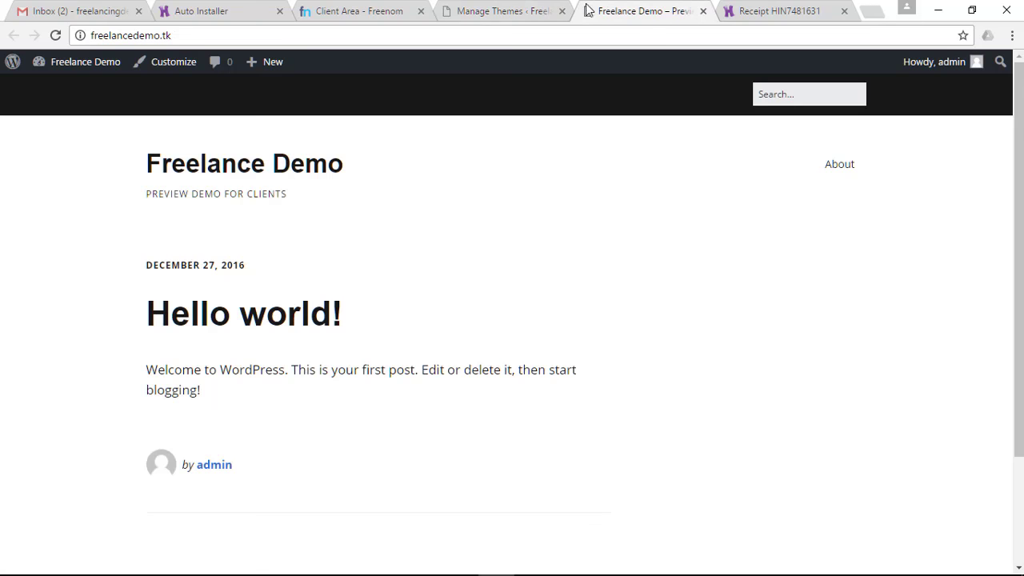
pyautogui.click(516, 9)
# Start a new post titled 'Freelance Demo' so its permalink is generated, ready for body text
pyautogui.moveTo(62, 138)
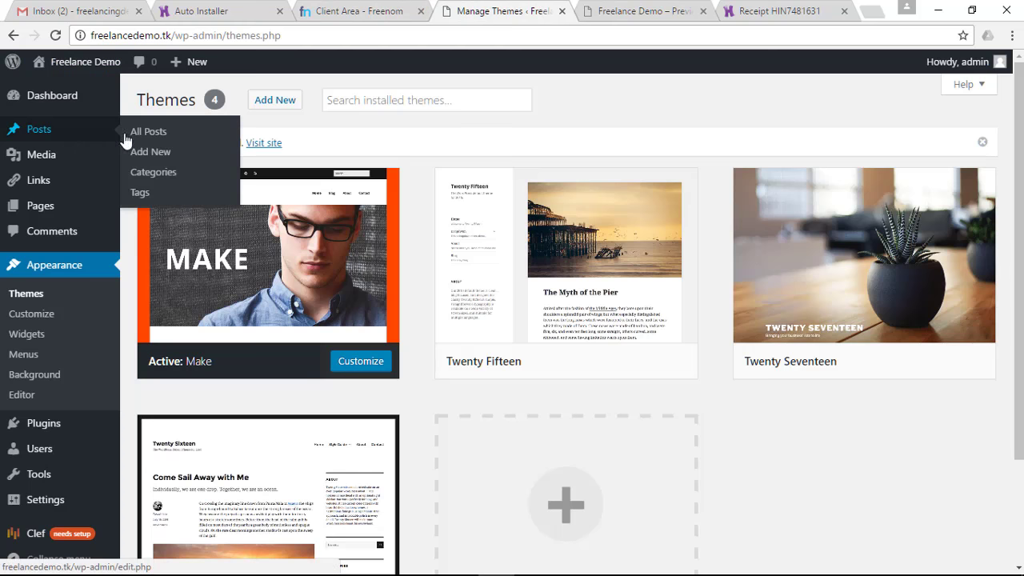
pyautogui.click(151, 152)
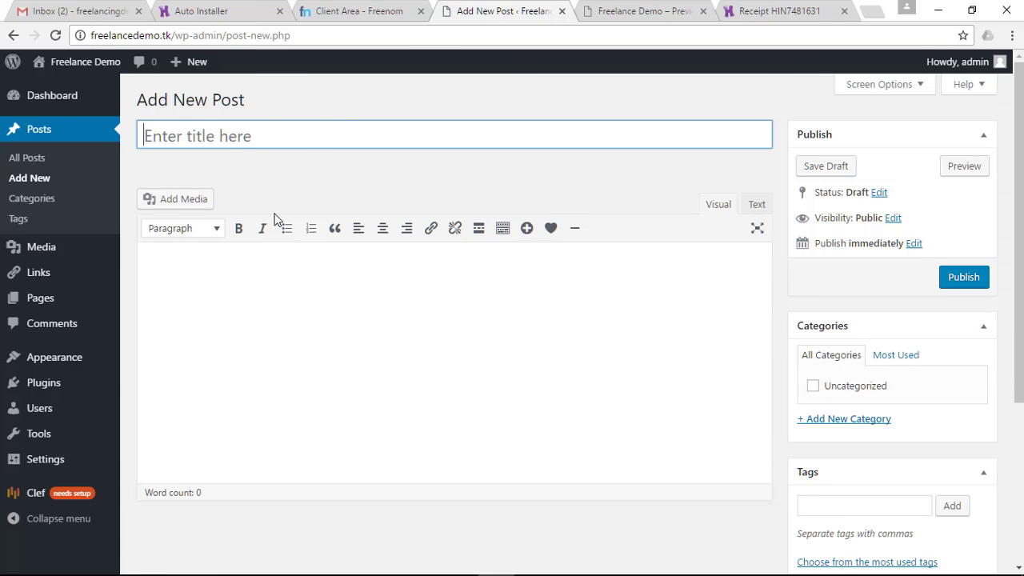
pyautogui.write('F')
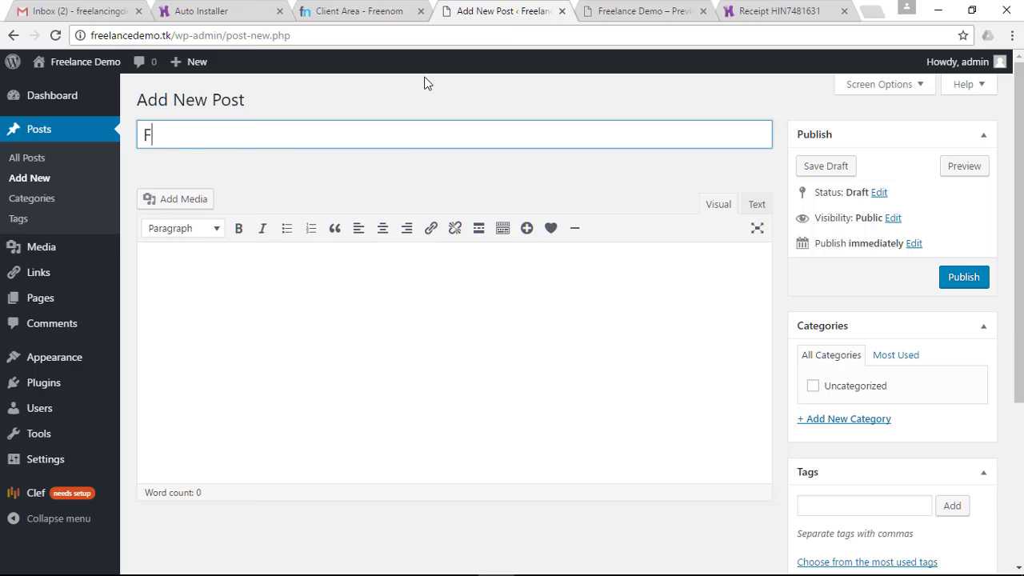
pyautogui.write('reelance De')
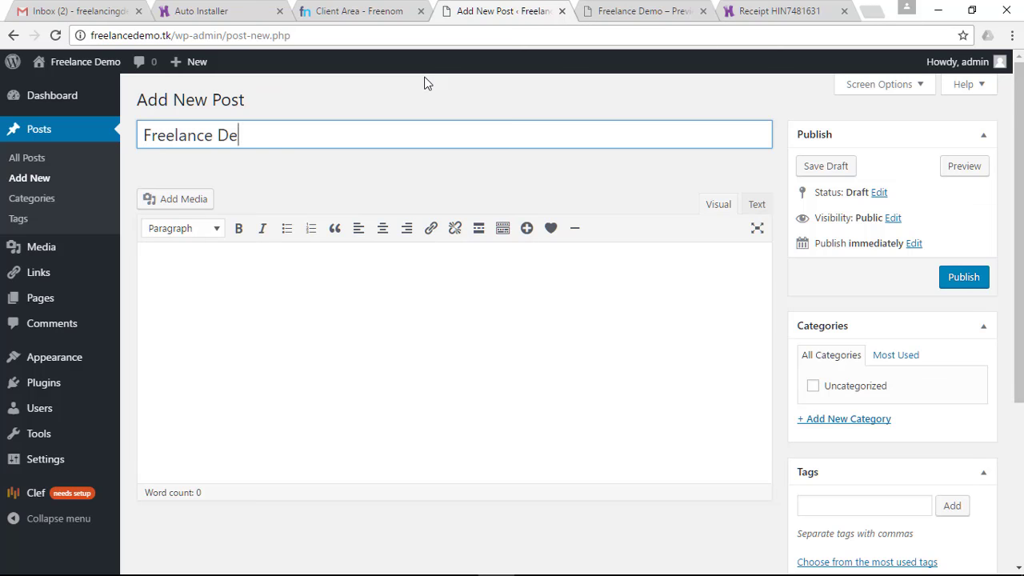
pyautogui.write('mo')
pyautogui.click(253, 193)
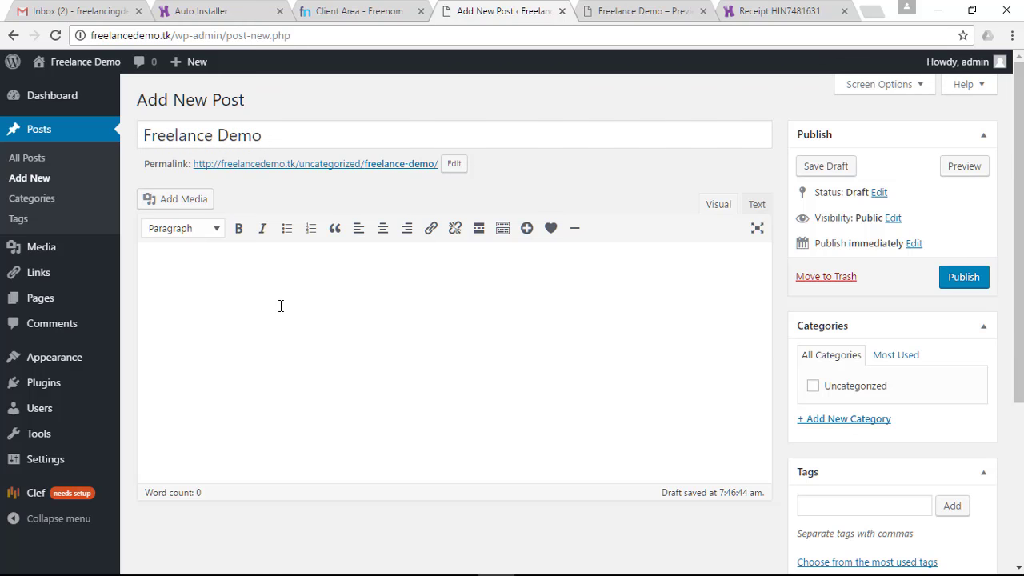
pyautogui.click(327, 267)
# Search the web for Bacon Ipsum, open baconipsum.com, and select its first four filler paragraphs
pyautogui.hotkey('ctrl', 't')
pyautogui.write('l')
pyautogui.press('BackSpace')
pyautogui.write('b')
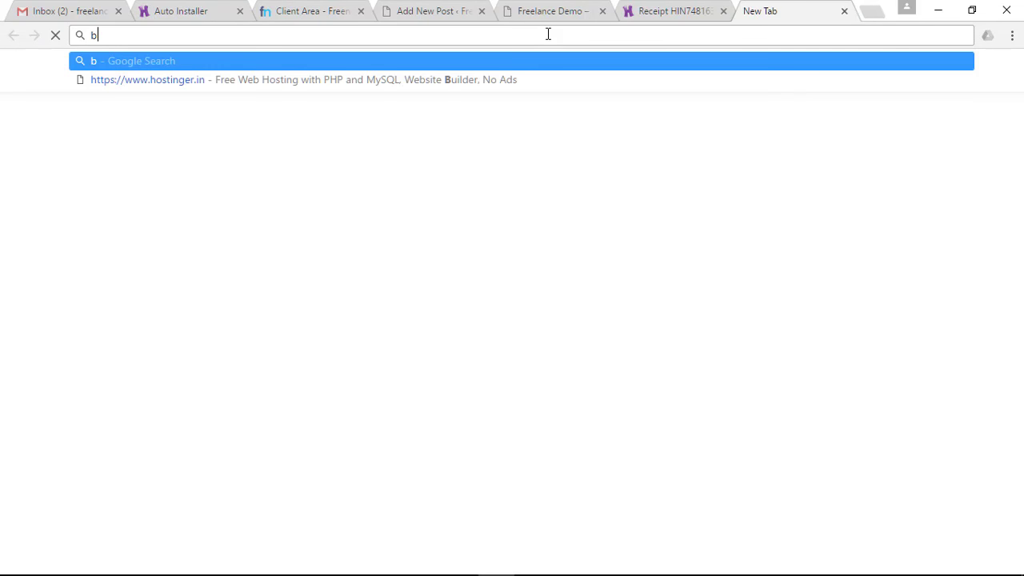
pyautogui.write('econipsu')
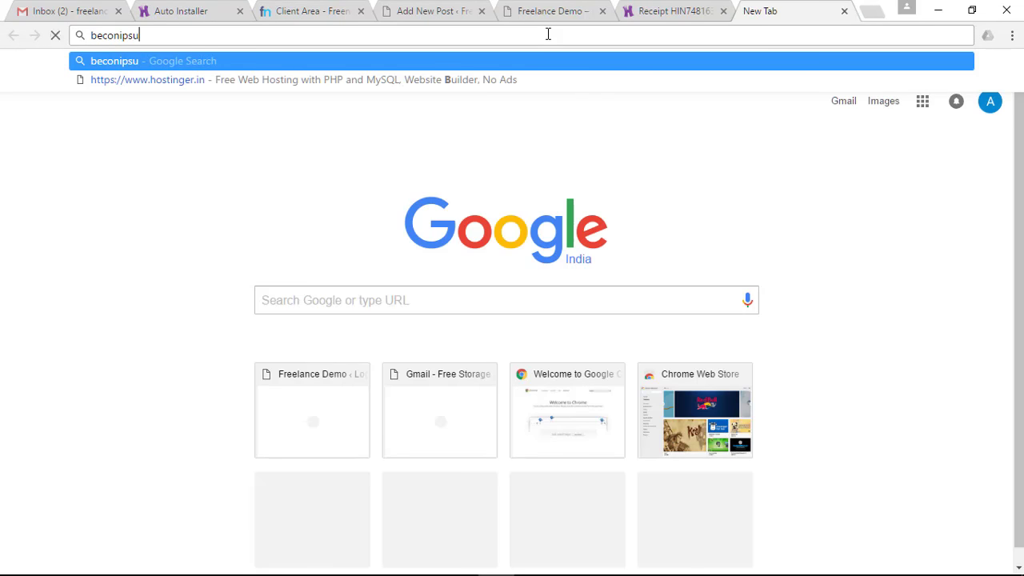
pyautogui.write('m')
pyautogui.press('Return')
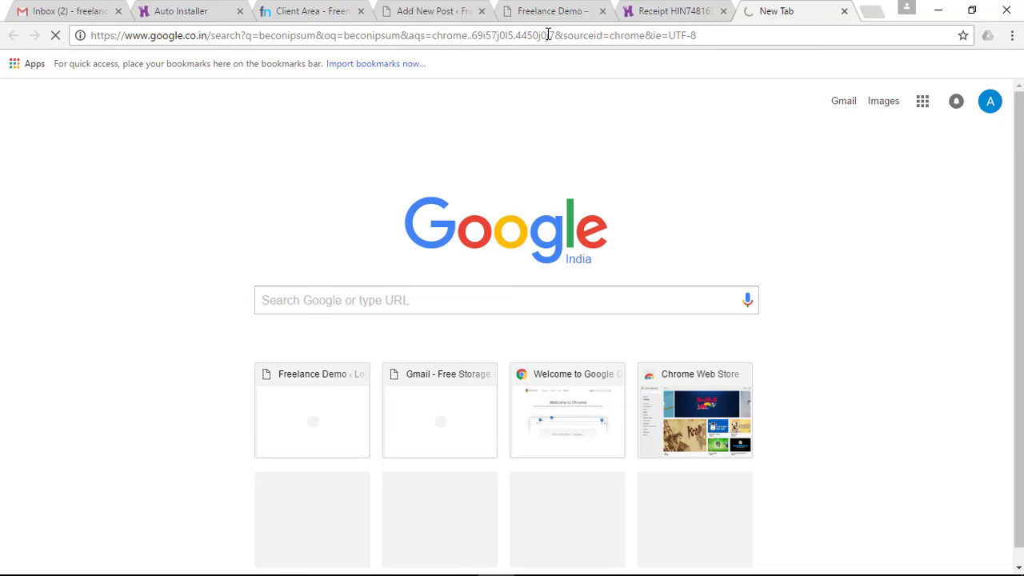
pyautogui.click(398, 296)
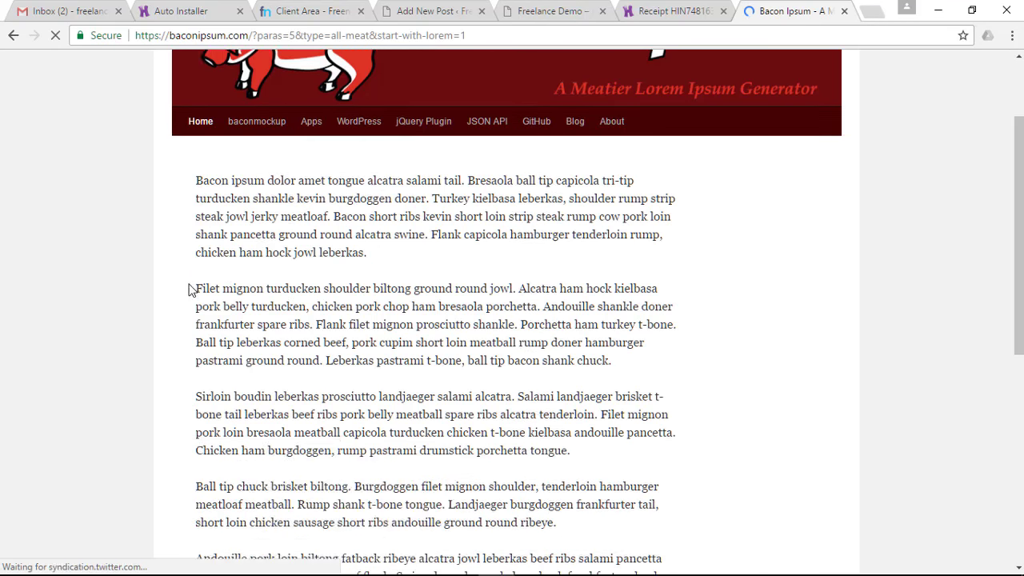
pyautogui.scroll(-2, 192, 291)
pyautogui.moveTo(196, 150); pyautogui.dragTo(576, 499)
pyautogui.hotkey('ctrl', 'c')
# Paste the four filler paragraphs into the post body, then browse library images without inserting any
pyautogui.click(424, 11)
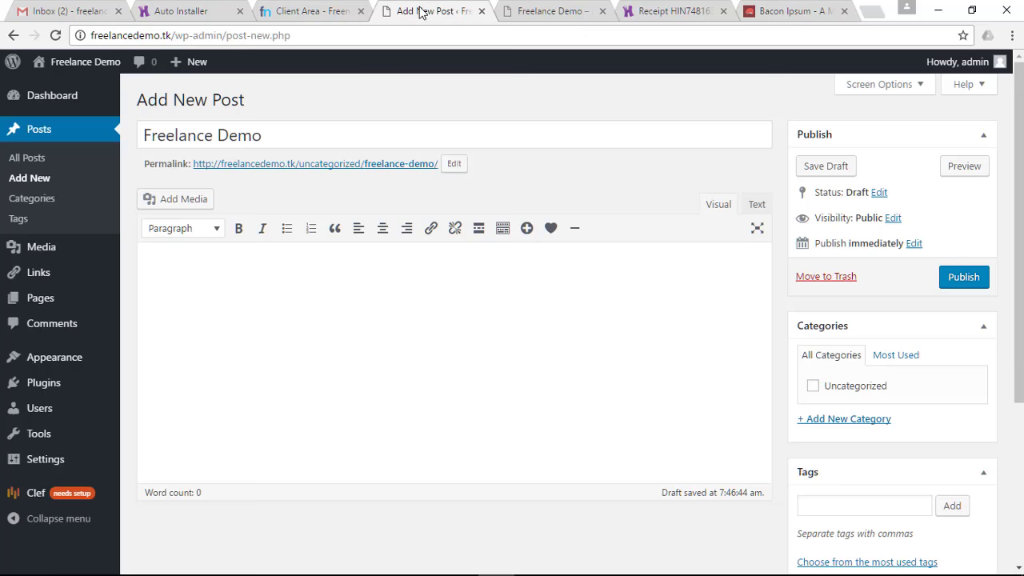
pyautogui.hotkey('ctrl', 'v')
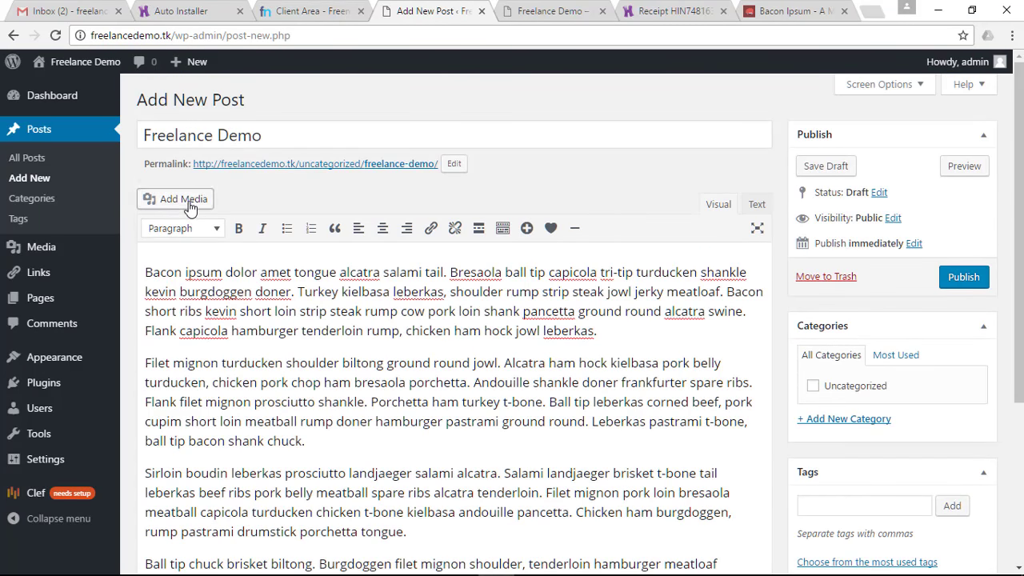
pyautogui.click(189, 199)
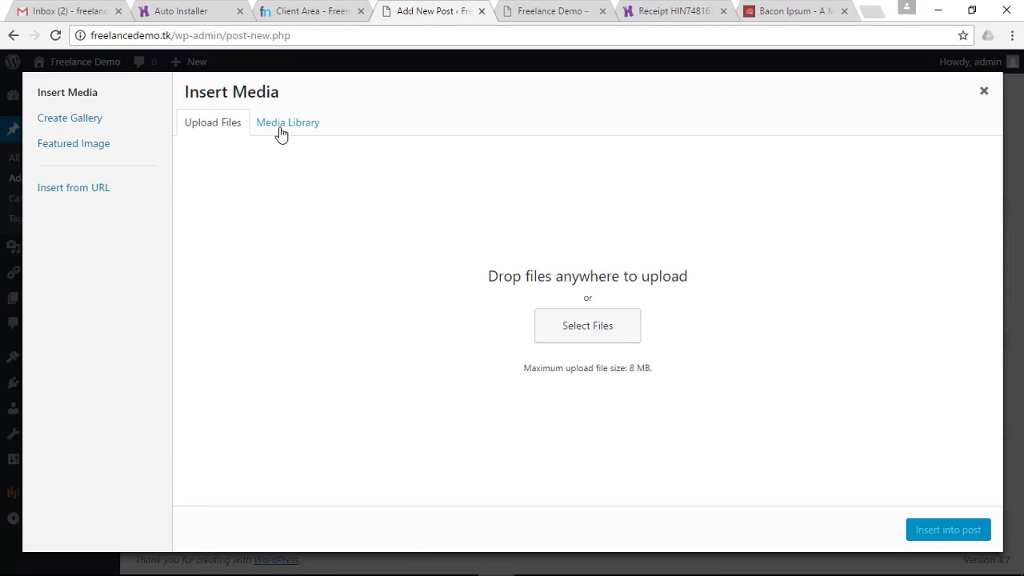
pyautogui.click(287, 123)
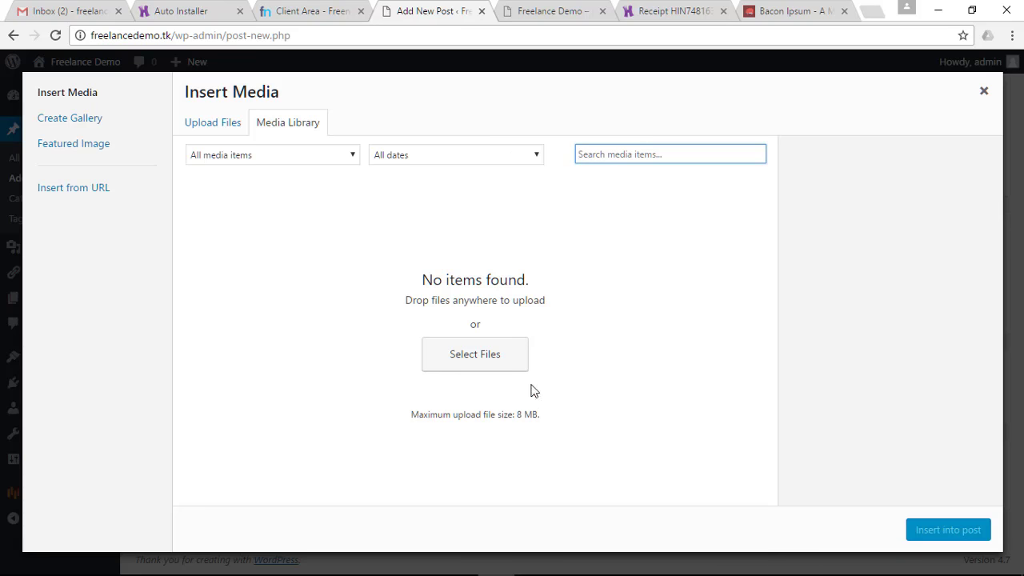
pyautogui.click(282, 157)
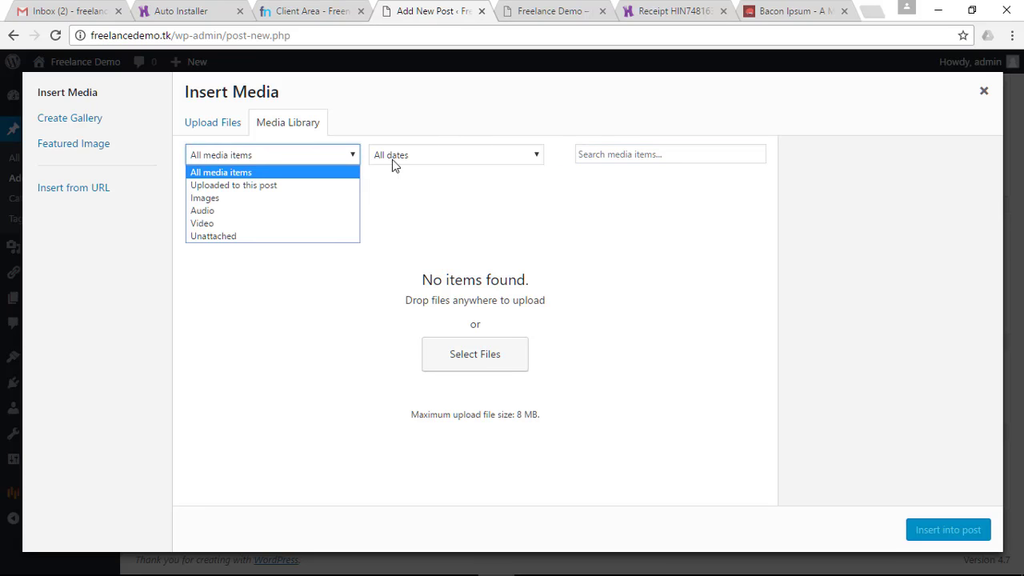
pyautogui.click(241, 200)
pyautogui.click(205, 123)
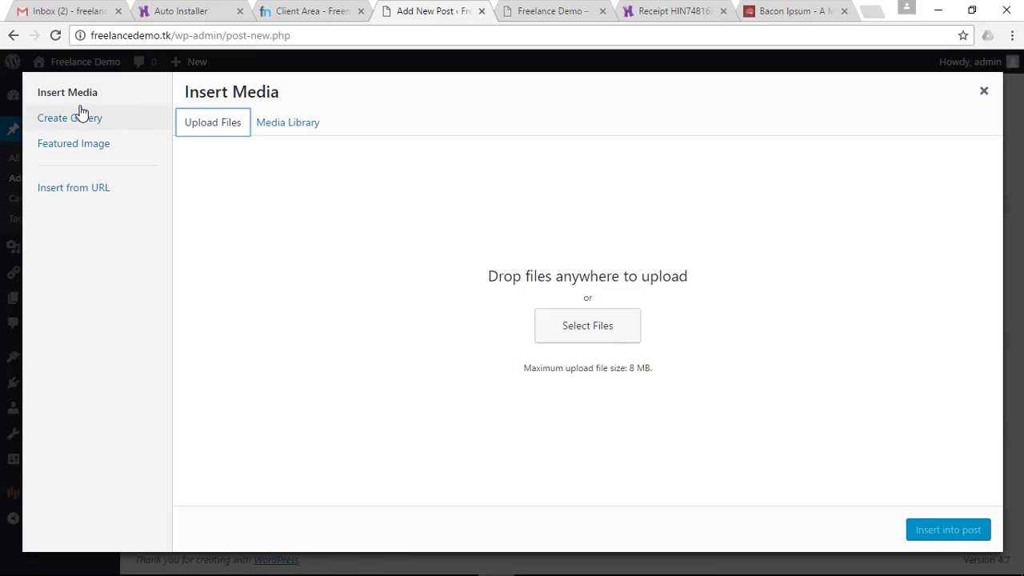
pyautogui.click(983, 91)
pyautogui.scroll(-3, 380, 296)
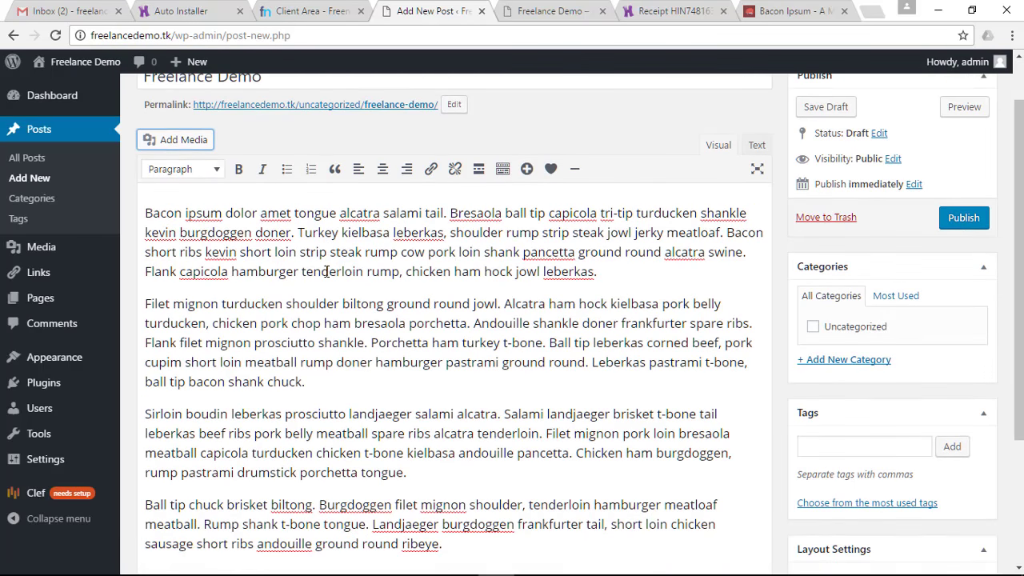
pyautogui.scroll(3, 420, 330)
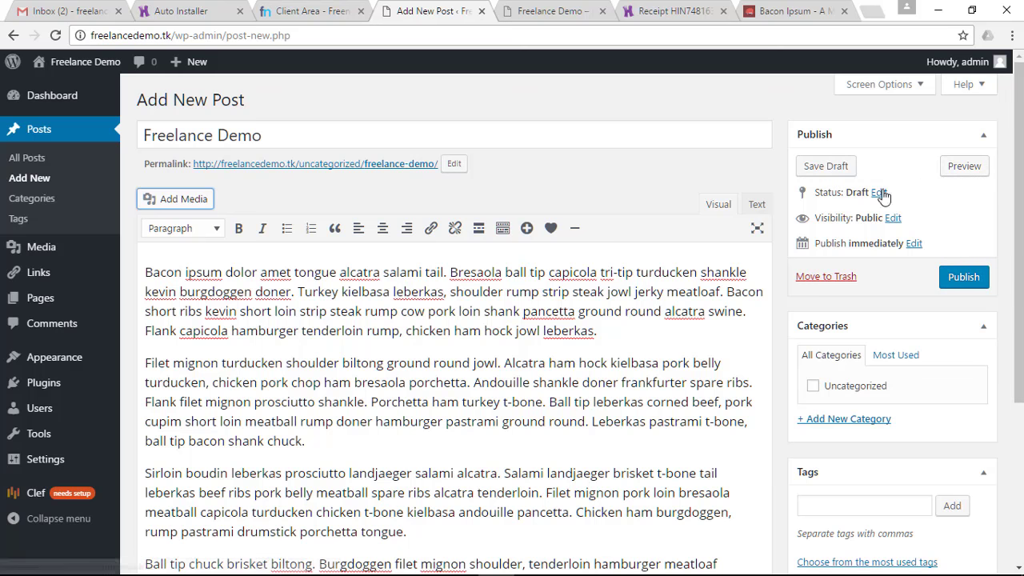
# Publish the Freelance Demo post and reload the site's front page
pyautogui.click(969, 280)
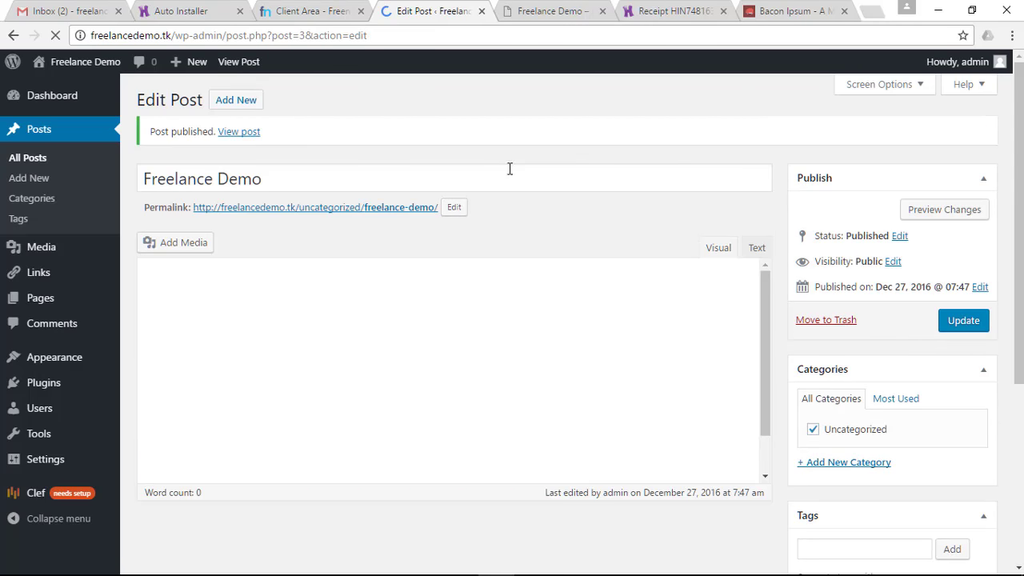
pyautogui.click(549, 11)
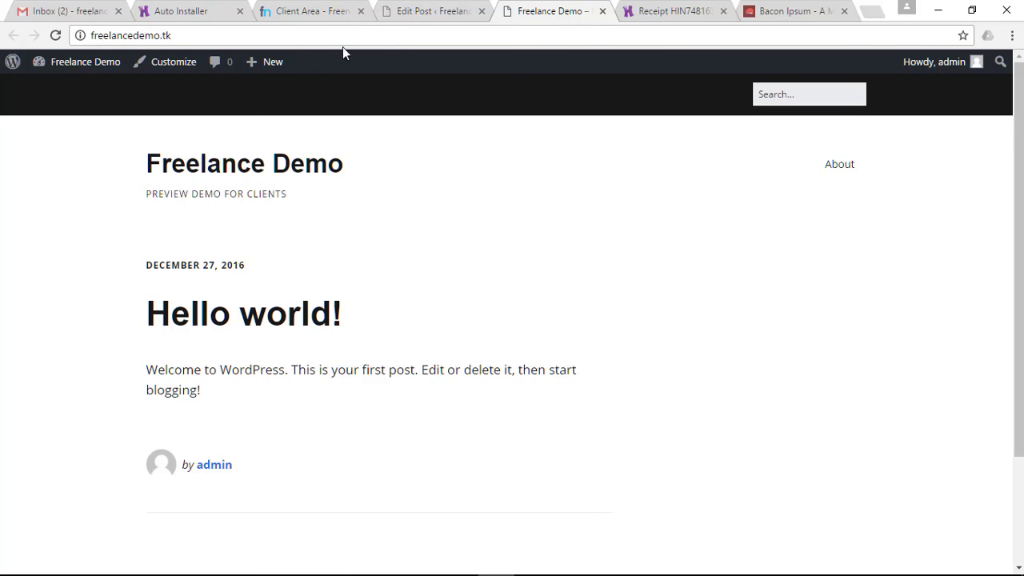
pyautogui.click(364, 31)
pyautogui.press('Return')
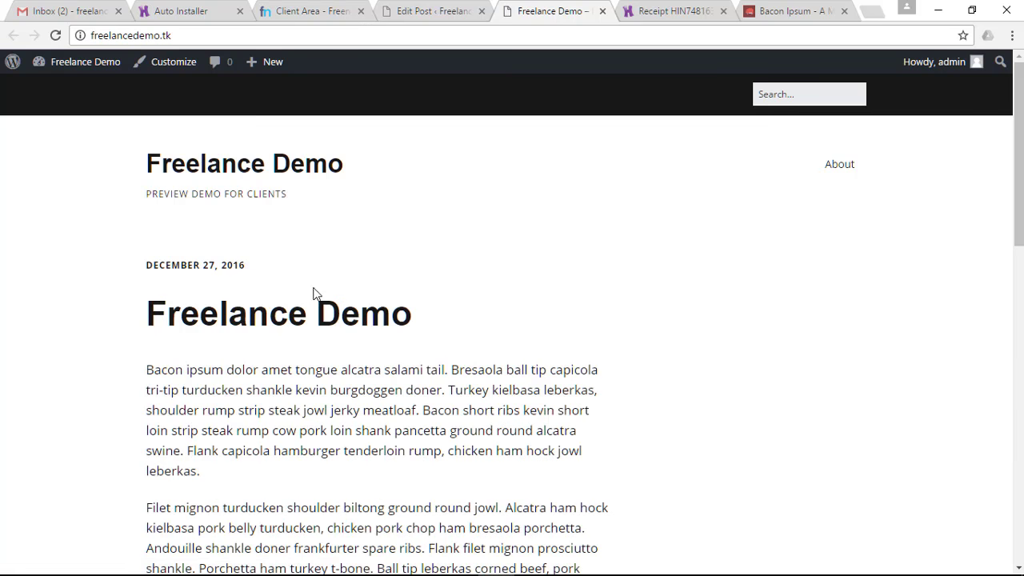
# Confirm Freelance Demo now appears above Hello world! on the front page, then return to the editor
pyautogui.scroll(-7, 313, 292)
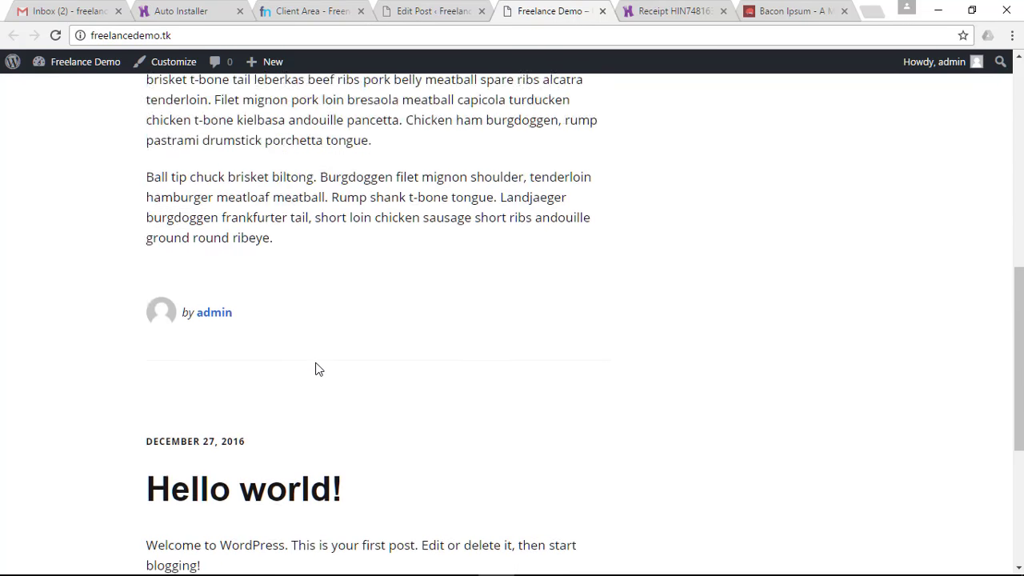
pyautogui.scroll(8, 316, 369)
pyautogui.scroll(-8, 293, 247)
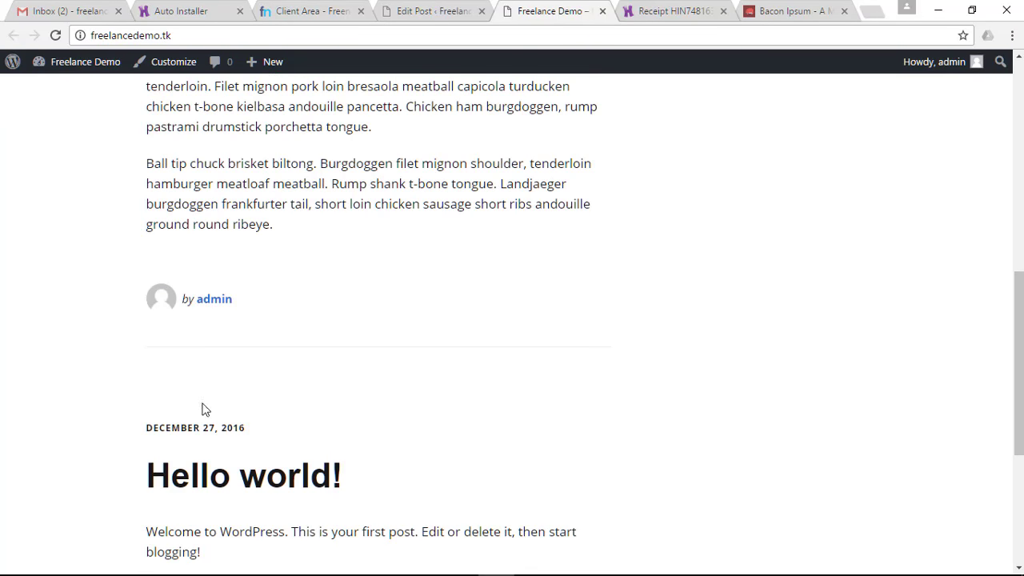
pyautogui.moveTo(244, 308); pyautogui.dragTo(107, 302)
pyautogui.click(453, 306)
pyautogui.scroll(8, 512, 384)
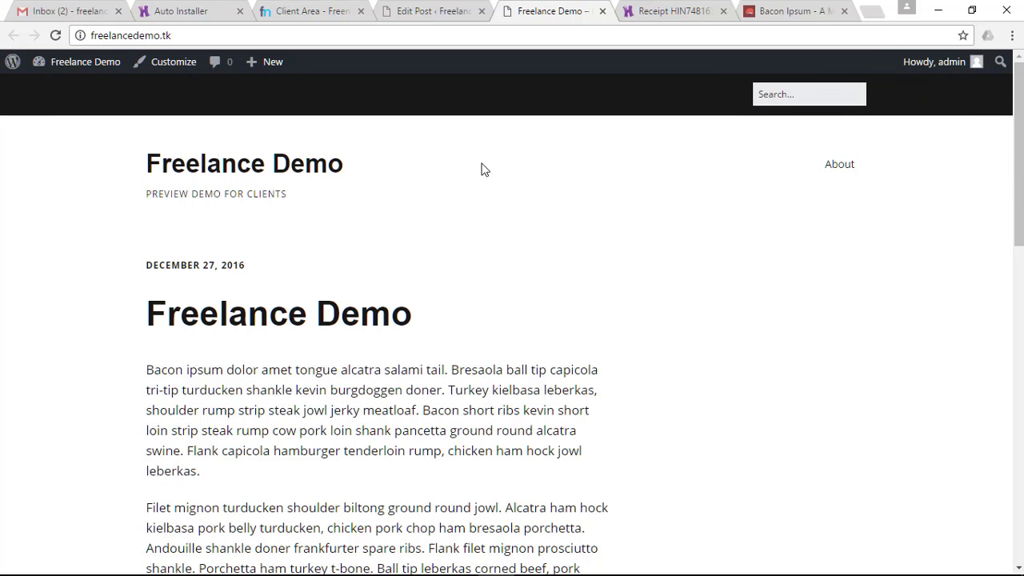
pyautogui.click(397, 10)
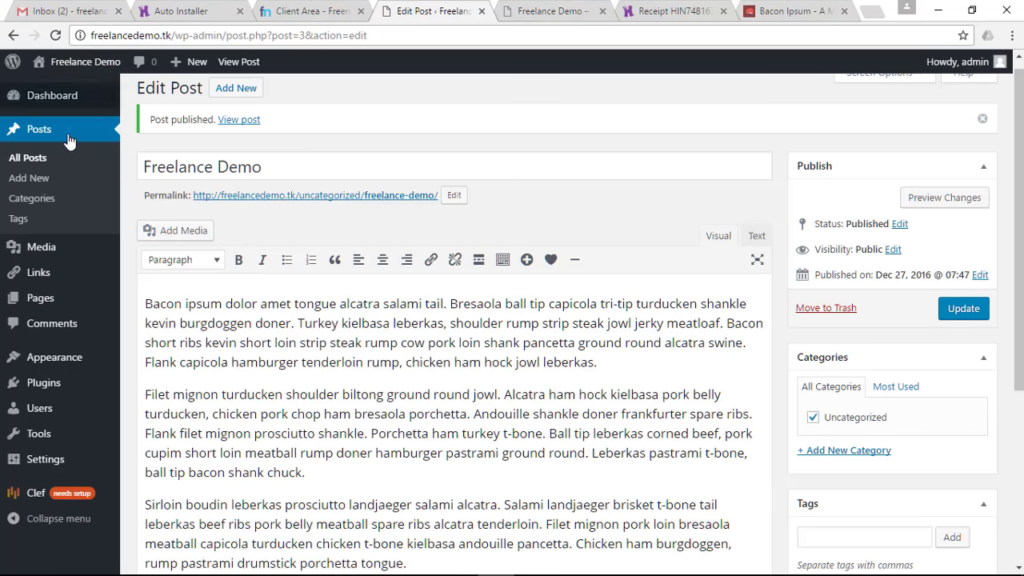